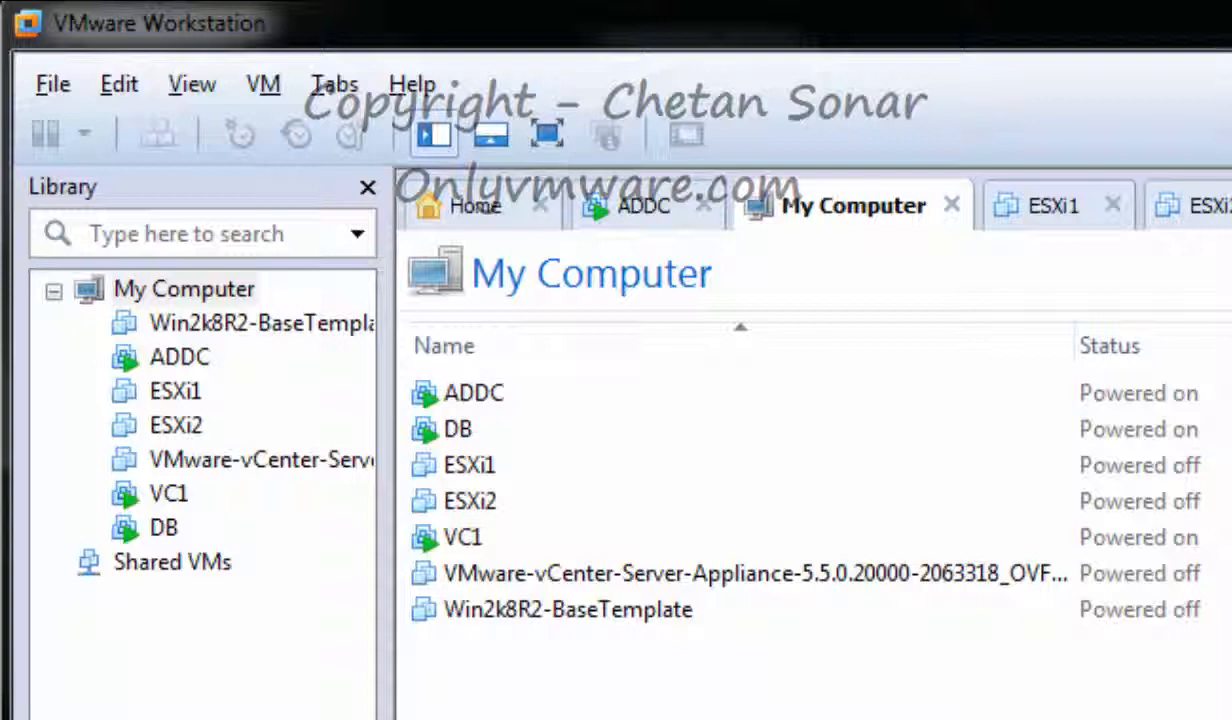
Power on the ESXi1 and ESXi2 hosts, then switch to the VC1 machine's console
click(178, 395)
click(565, 341)
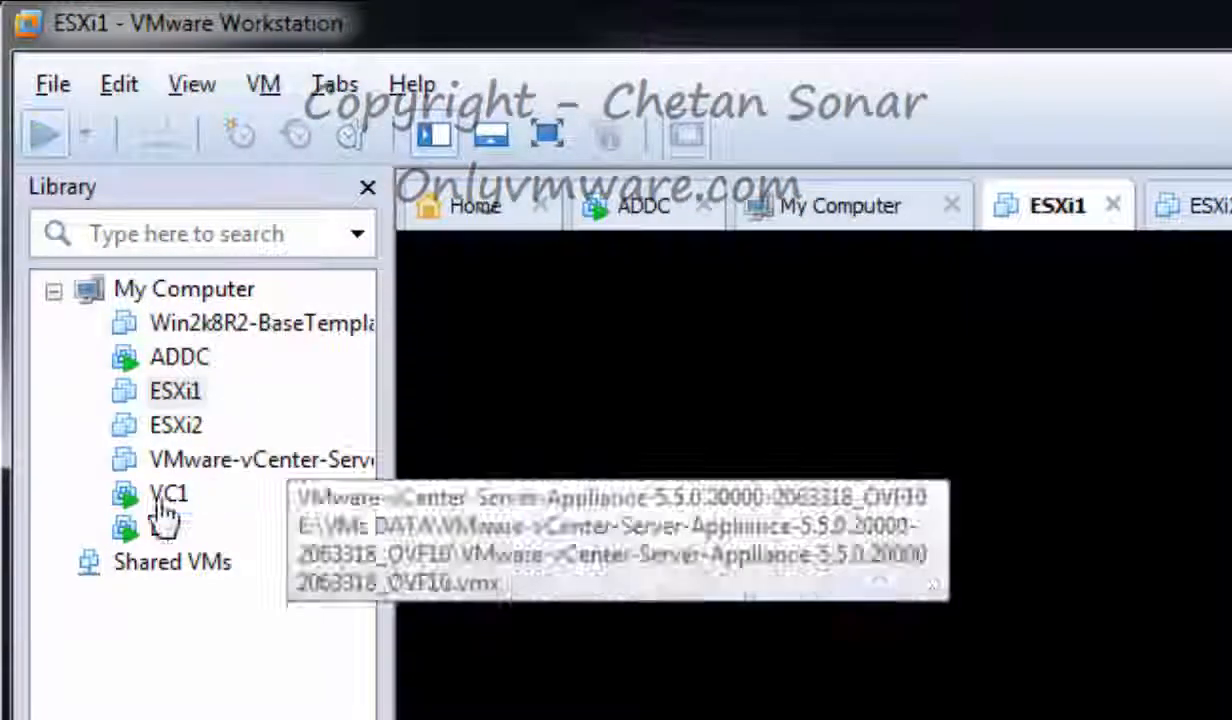
click(188, 436)
click(674, 352)
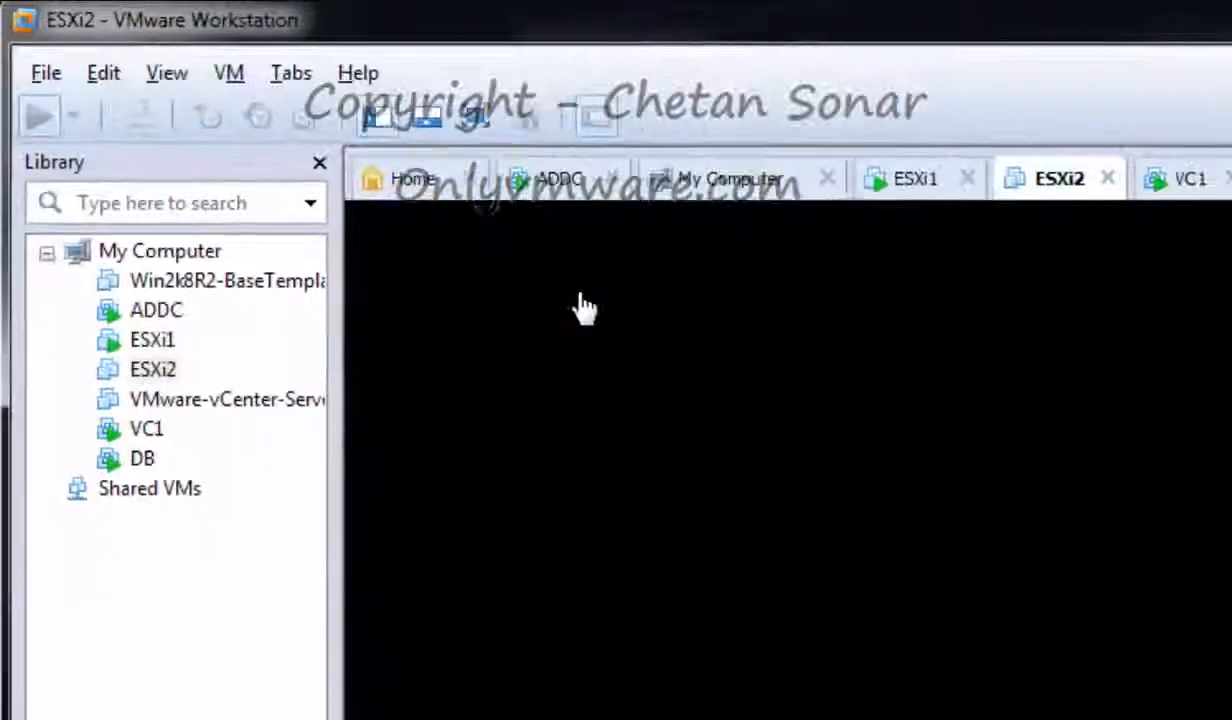
click(105, 307)
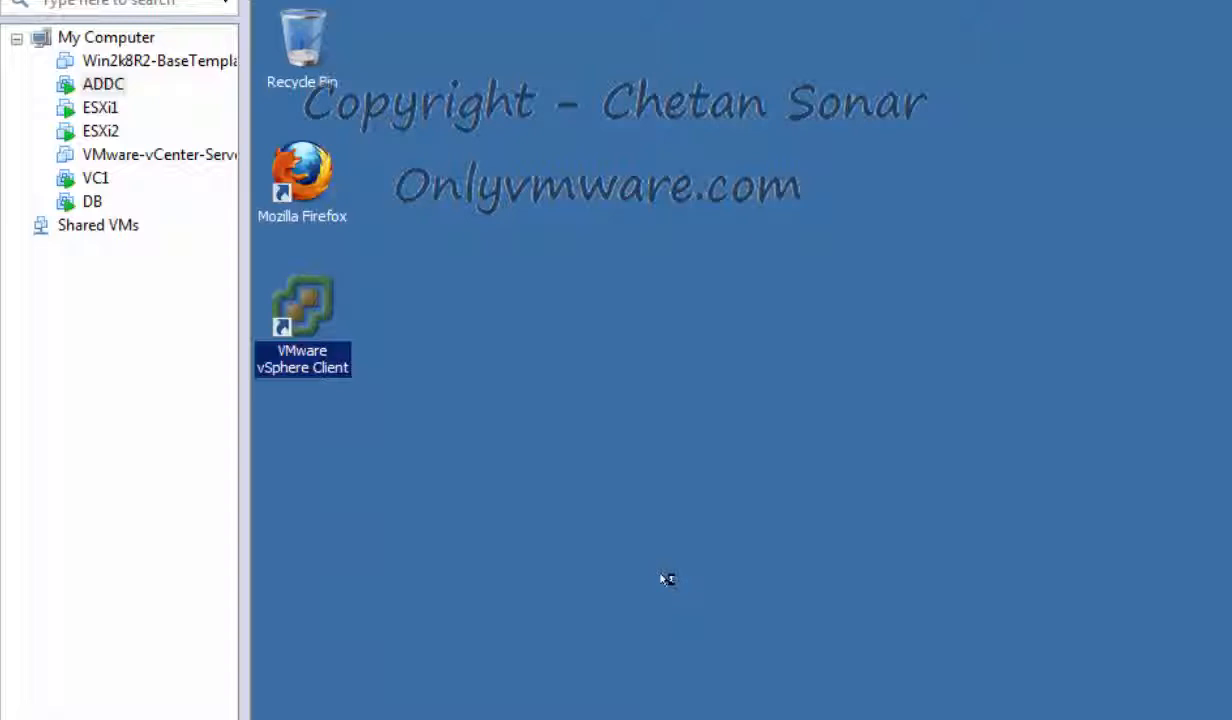
right_click(330, 366)
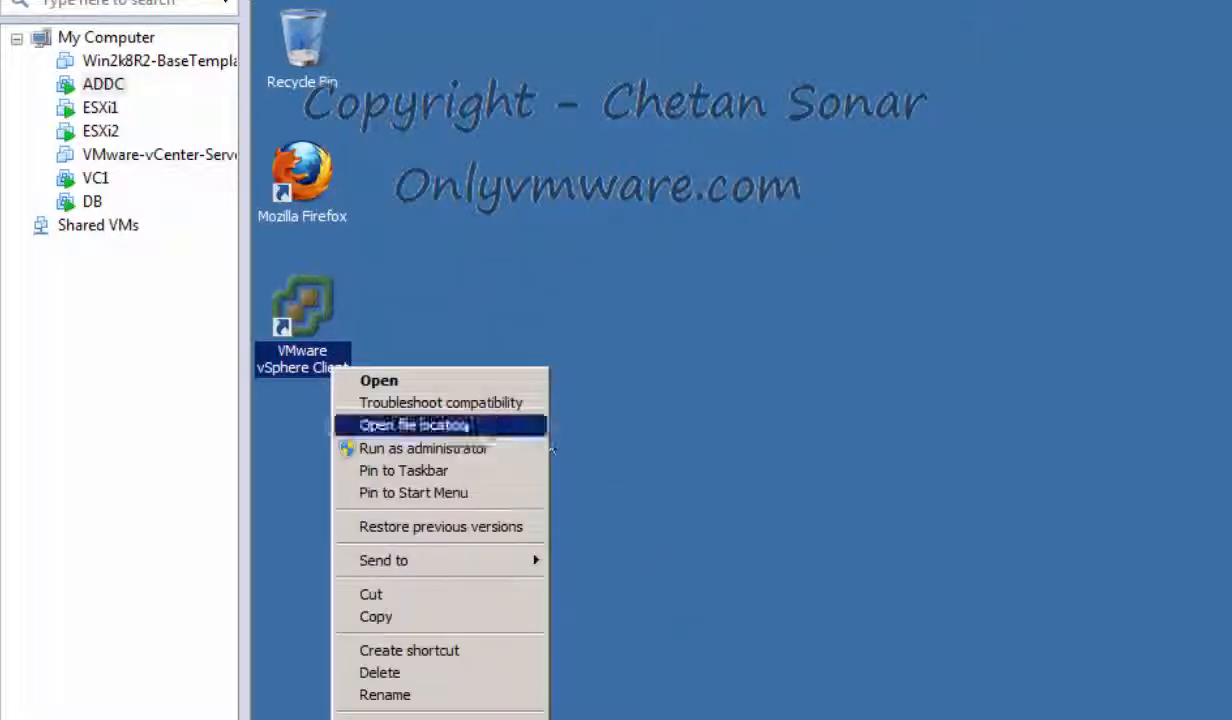
click(467, 450)
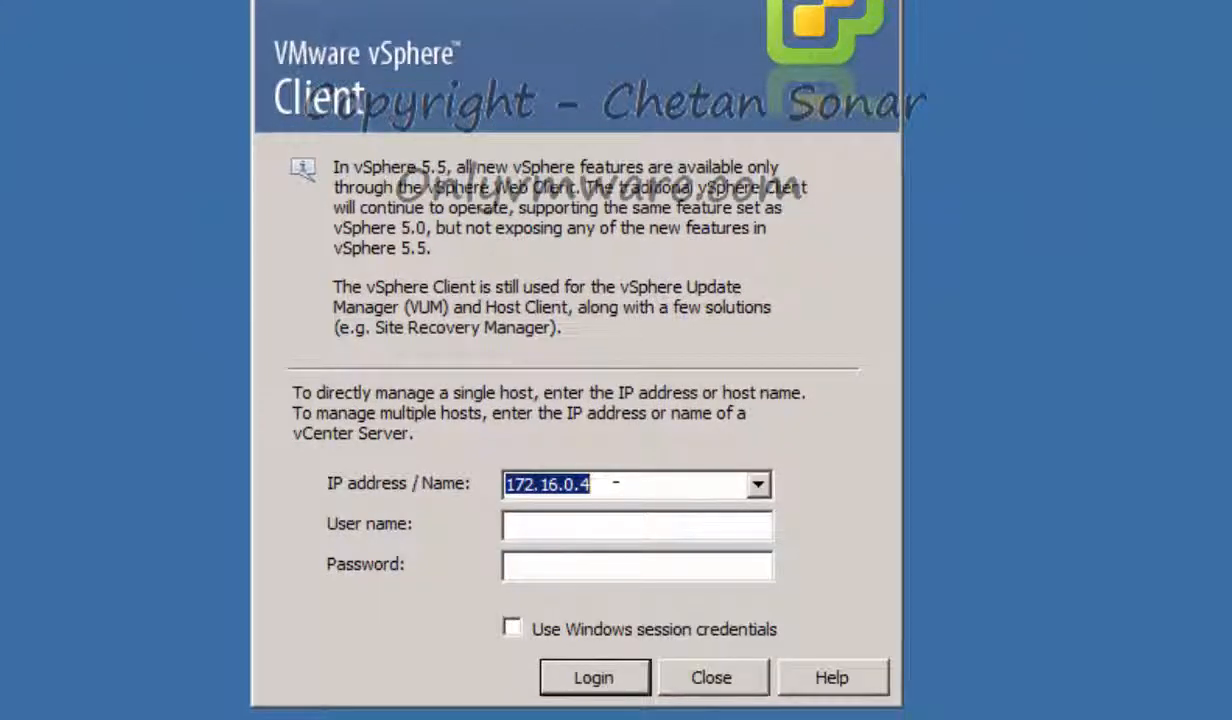
text(VC1)
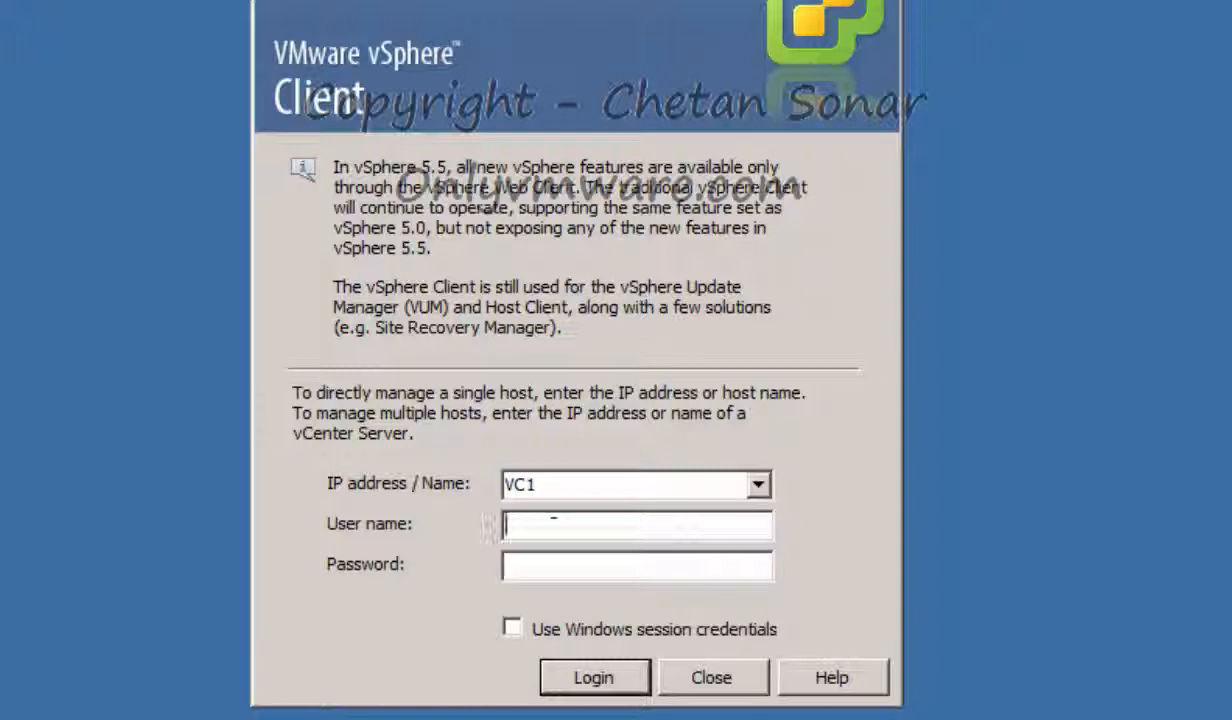
text(Administrator)
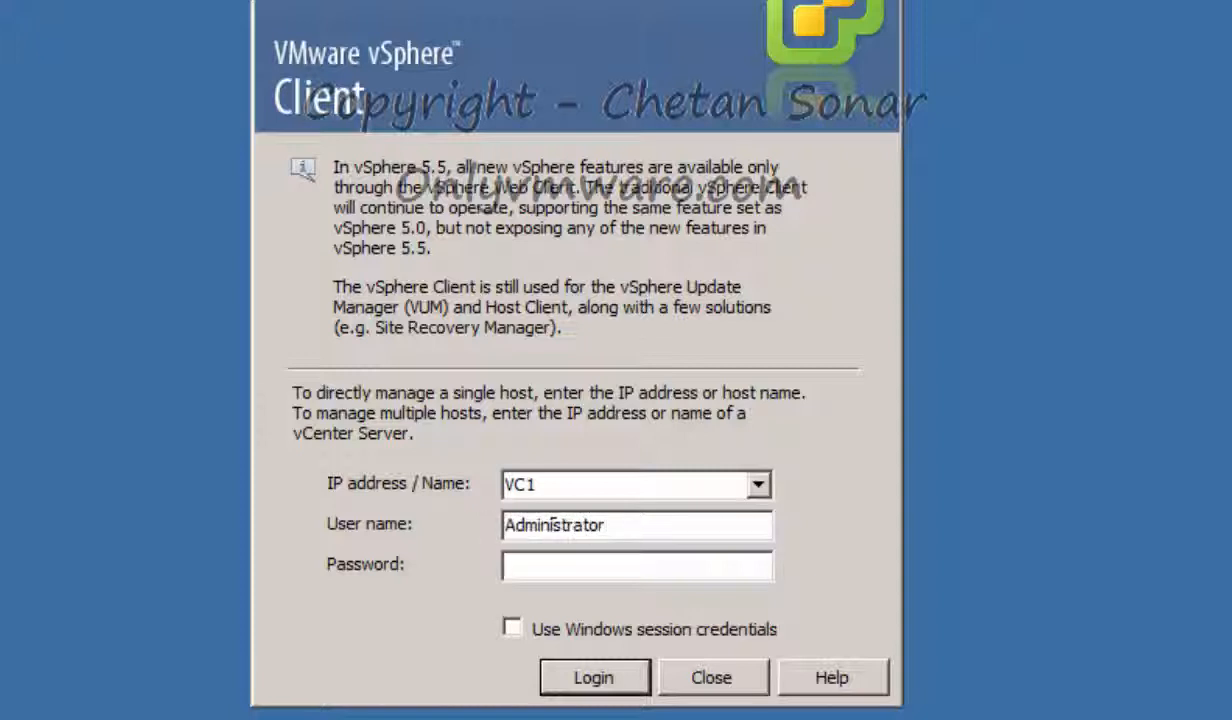
text(@vsphere)
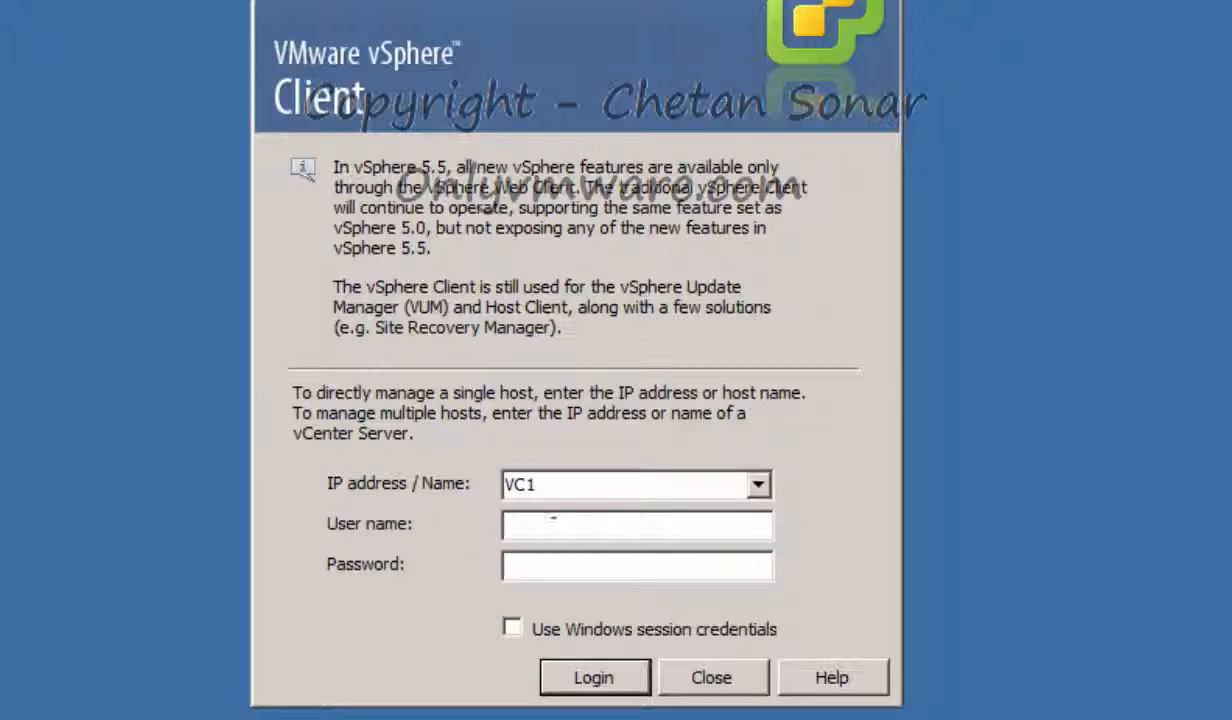
text(.local)
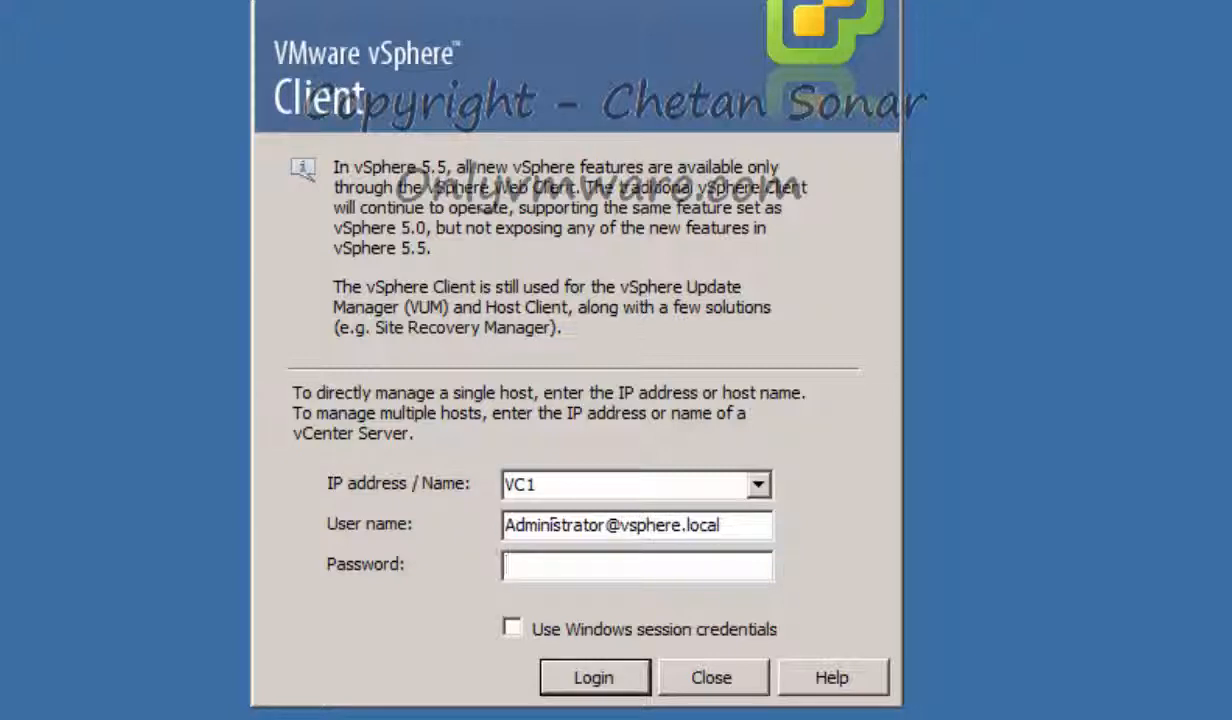
key(ctrl+v)
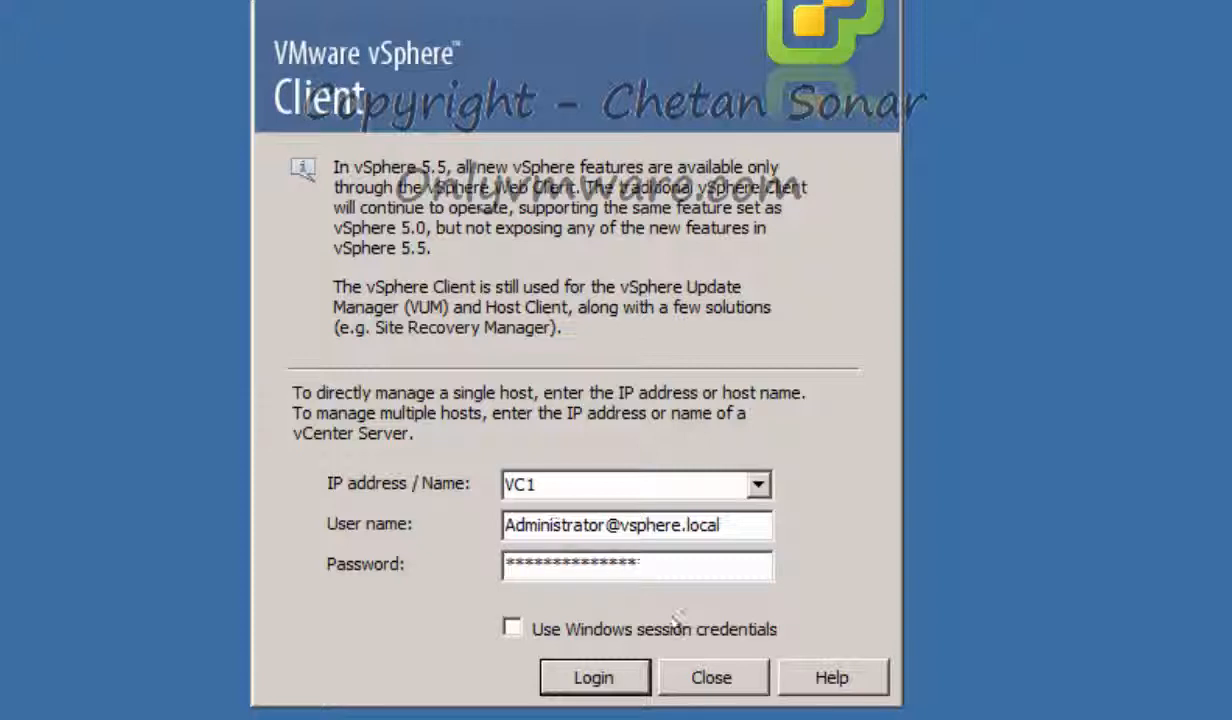
click(598, 676)
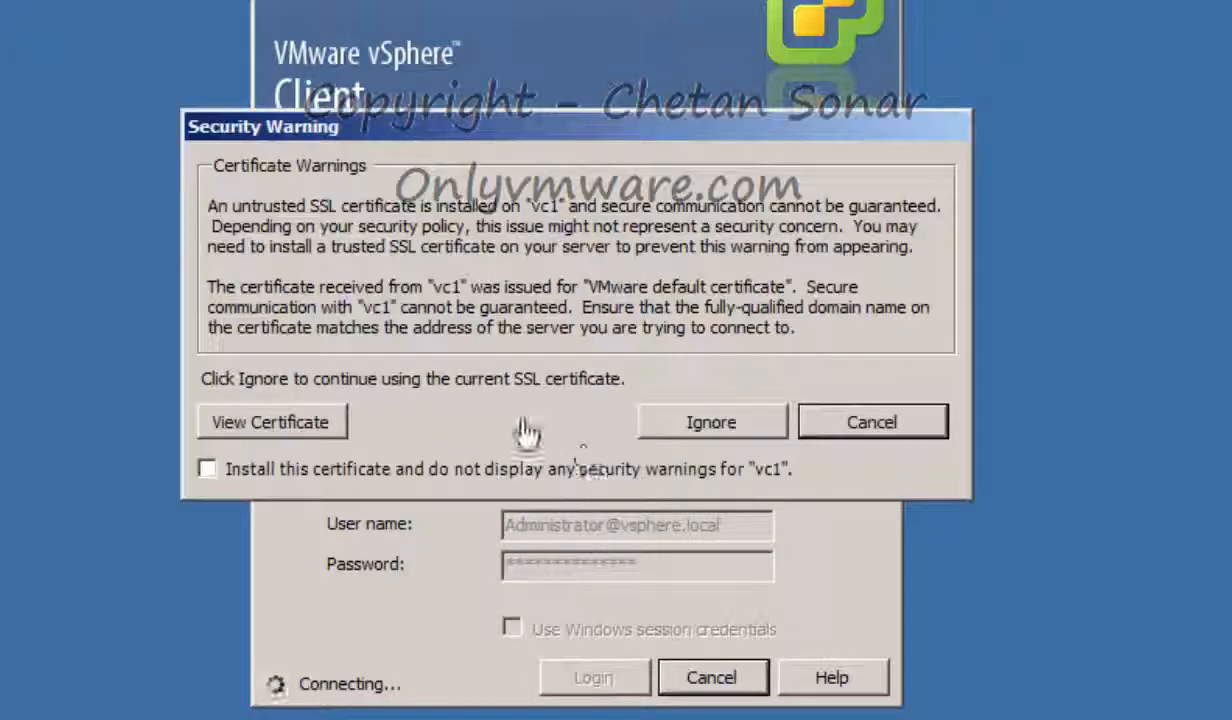
Permanently trust the VC1 certificate and dismiss the evaluation license notice
click(208, 469)
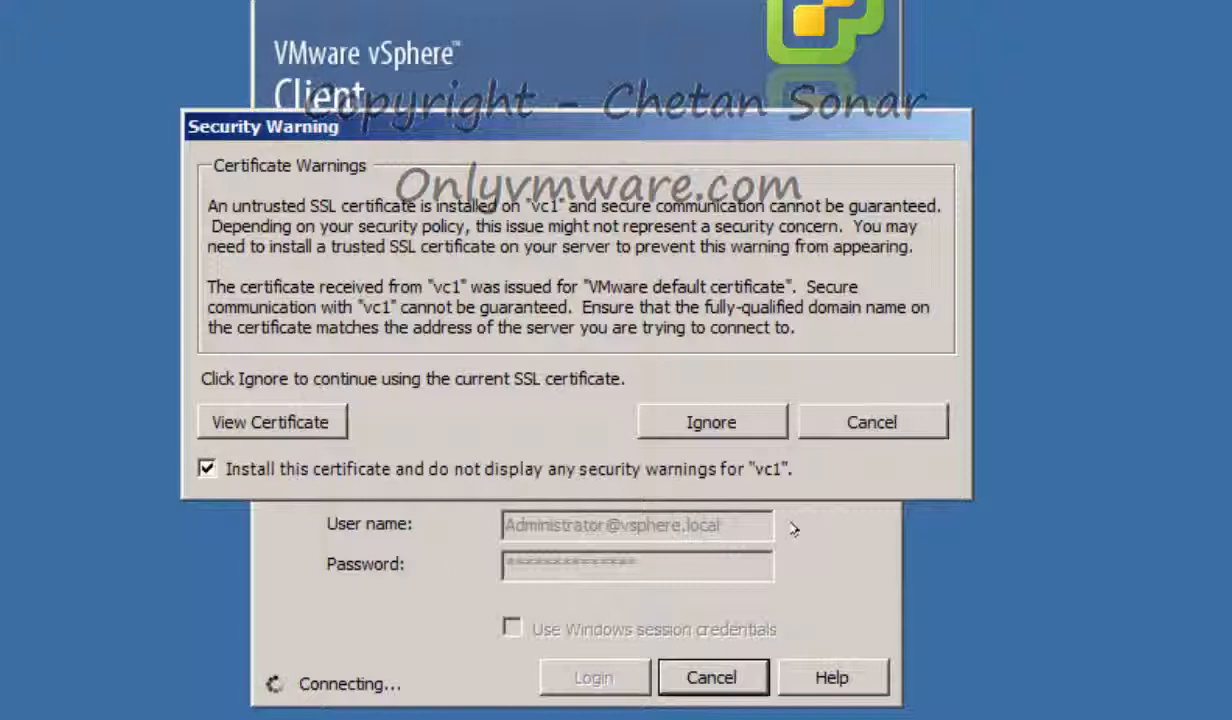
click(712, 422)
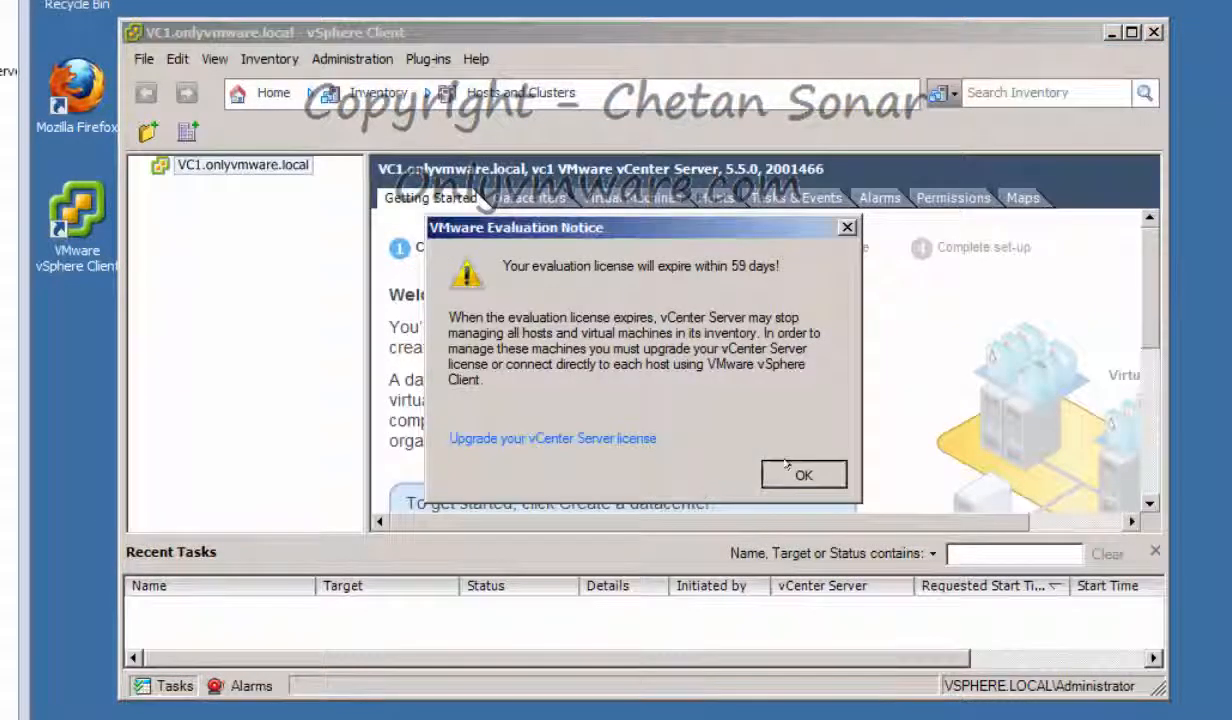
click(797, 472)
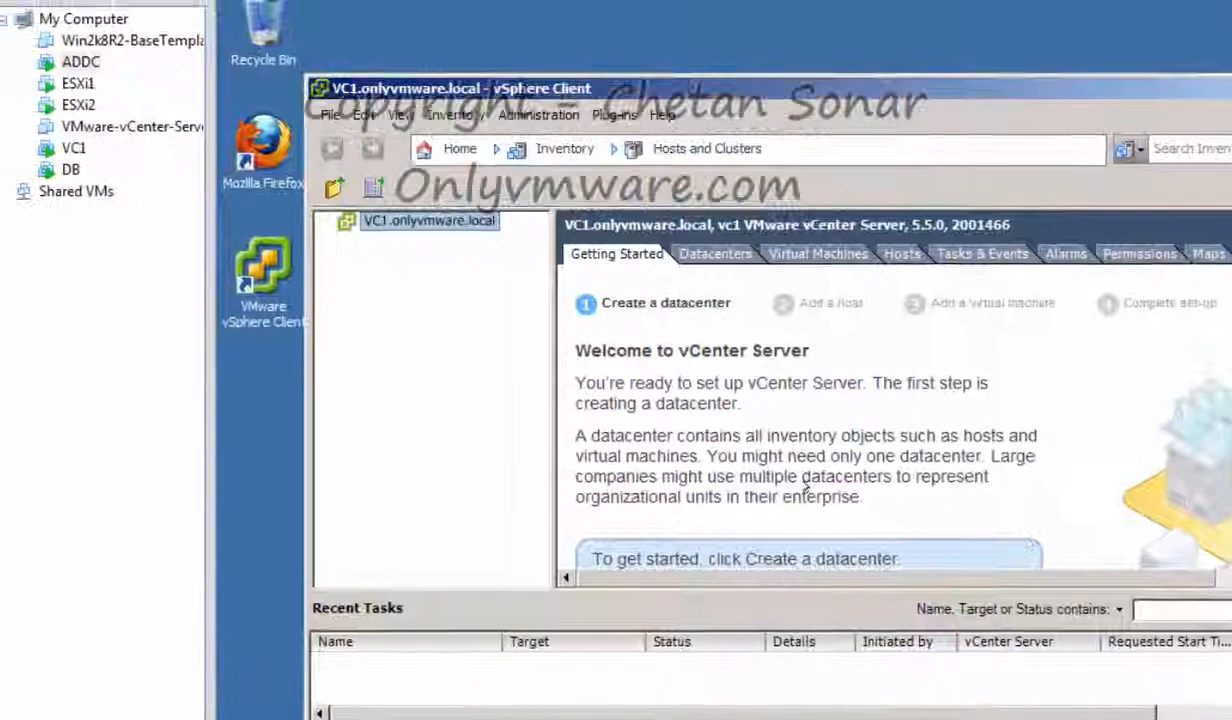
Check the ESXi1 and ESXi2 consoles, return to ADDC, and select VC1.onlyvmware.local
click(74, 88)
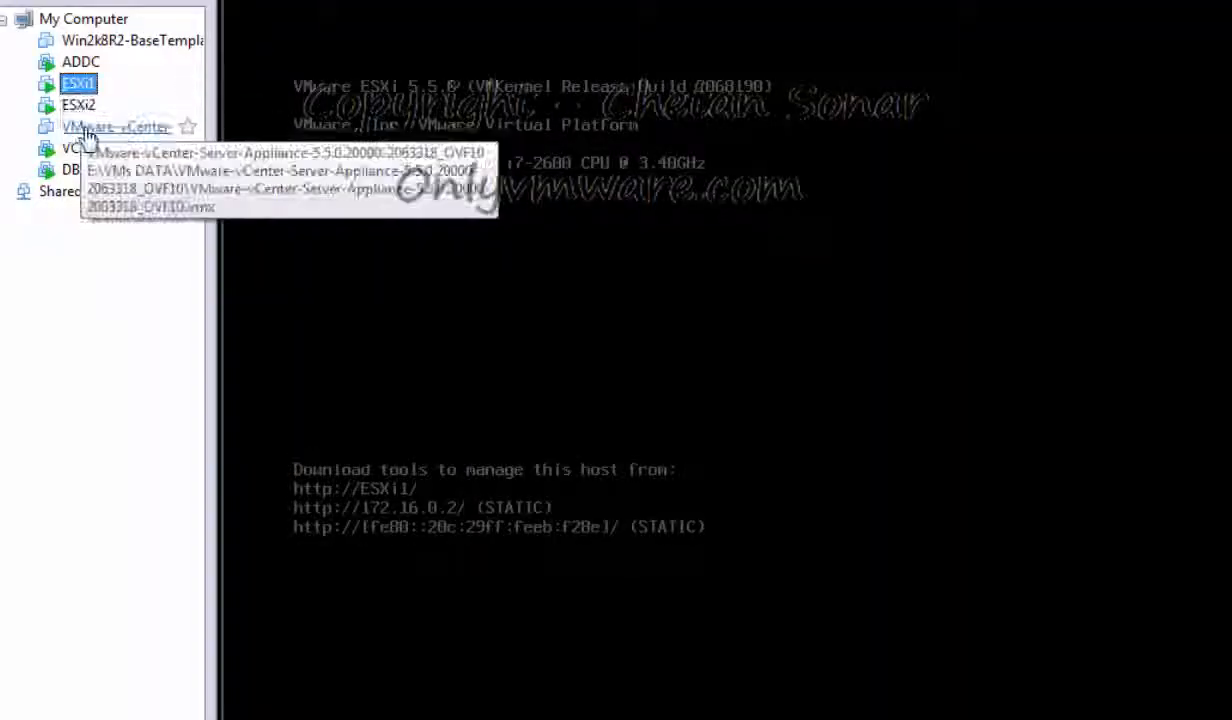
click(80, 110)
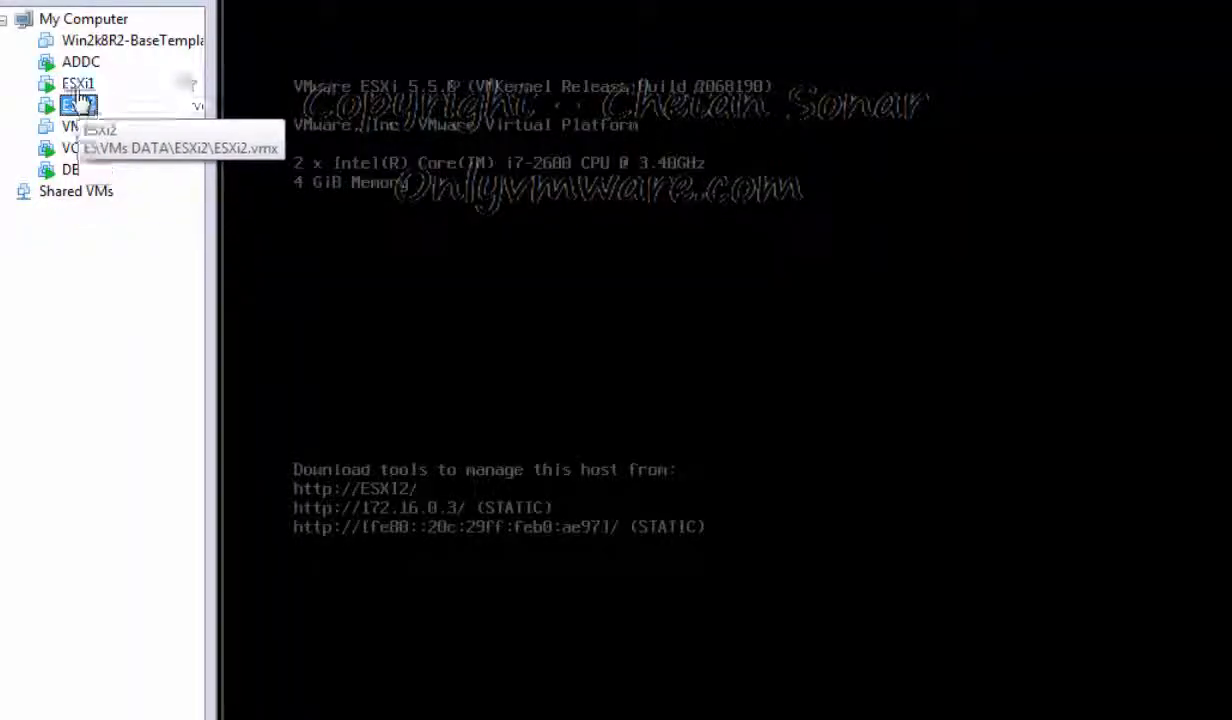
click(80, 63)
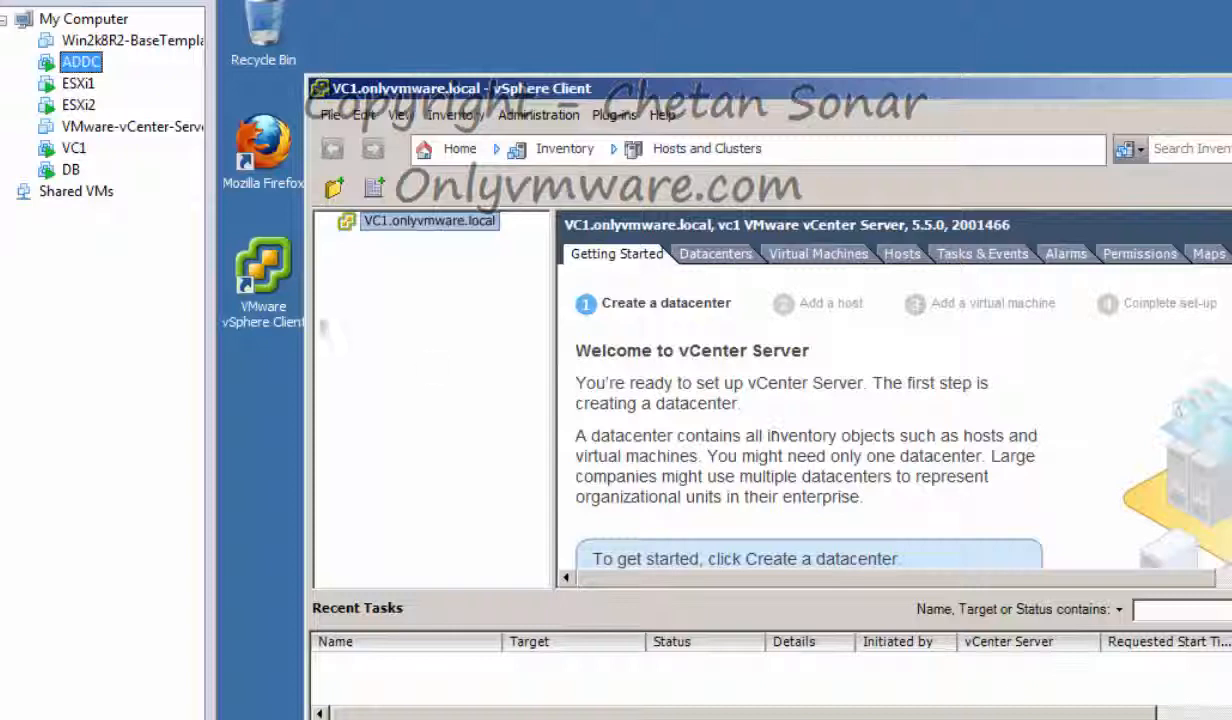
click(370, 221)
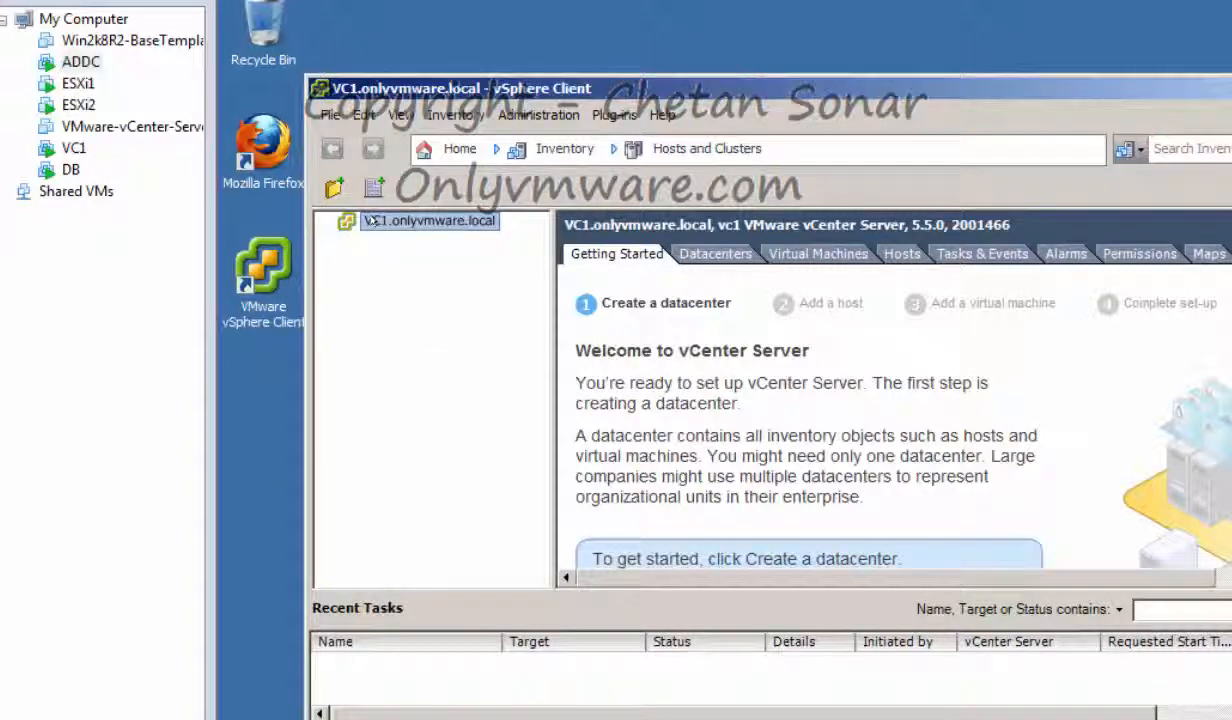
Create a new datacenter named DC under VC1
right_click(372, 221)
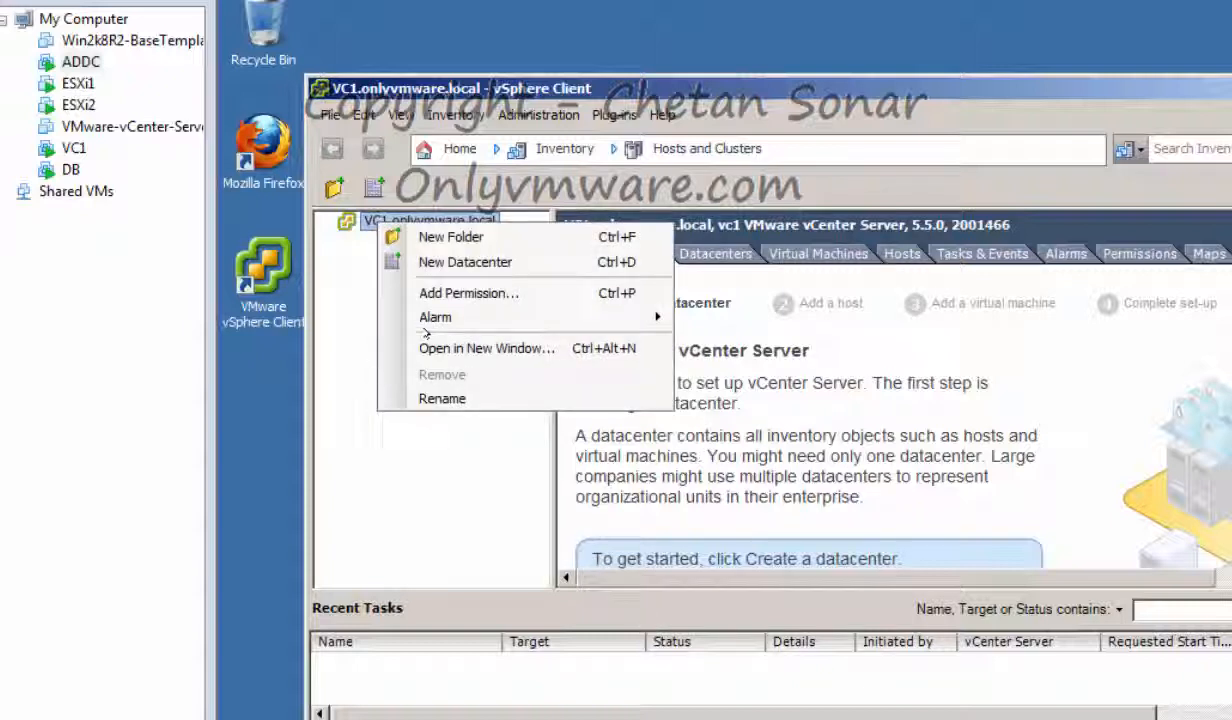
click(453, 261)
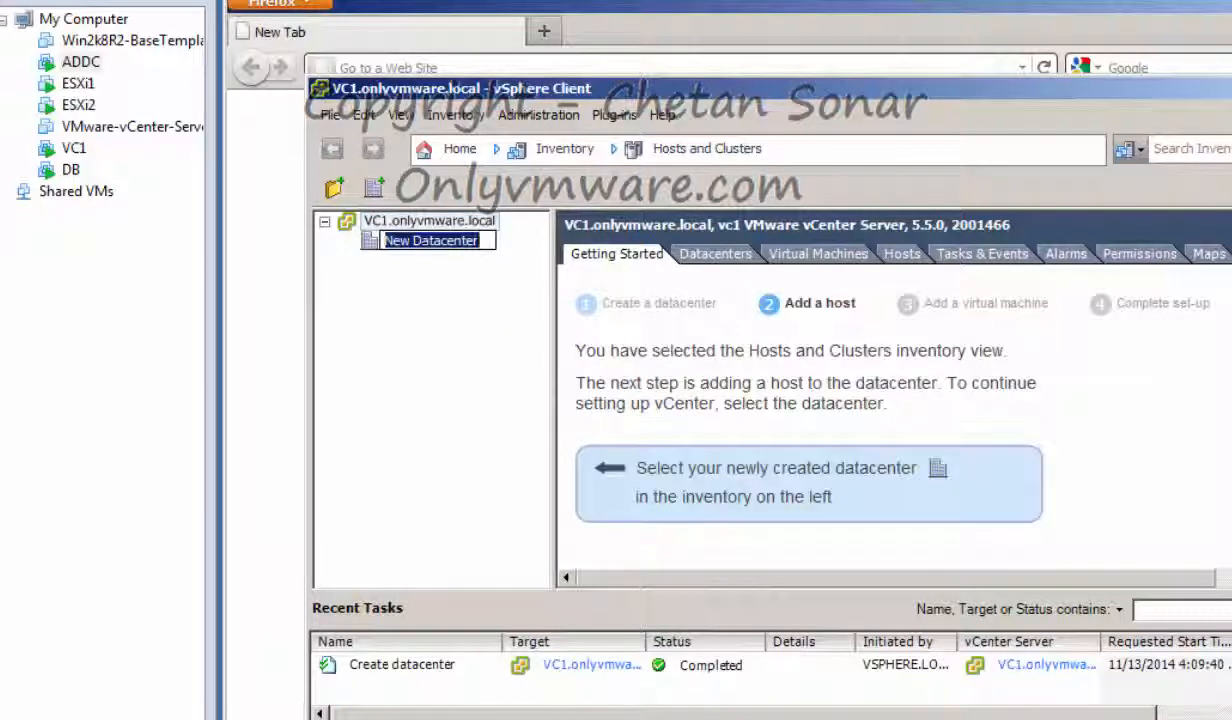
text(DC)
key(Return)
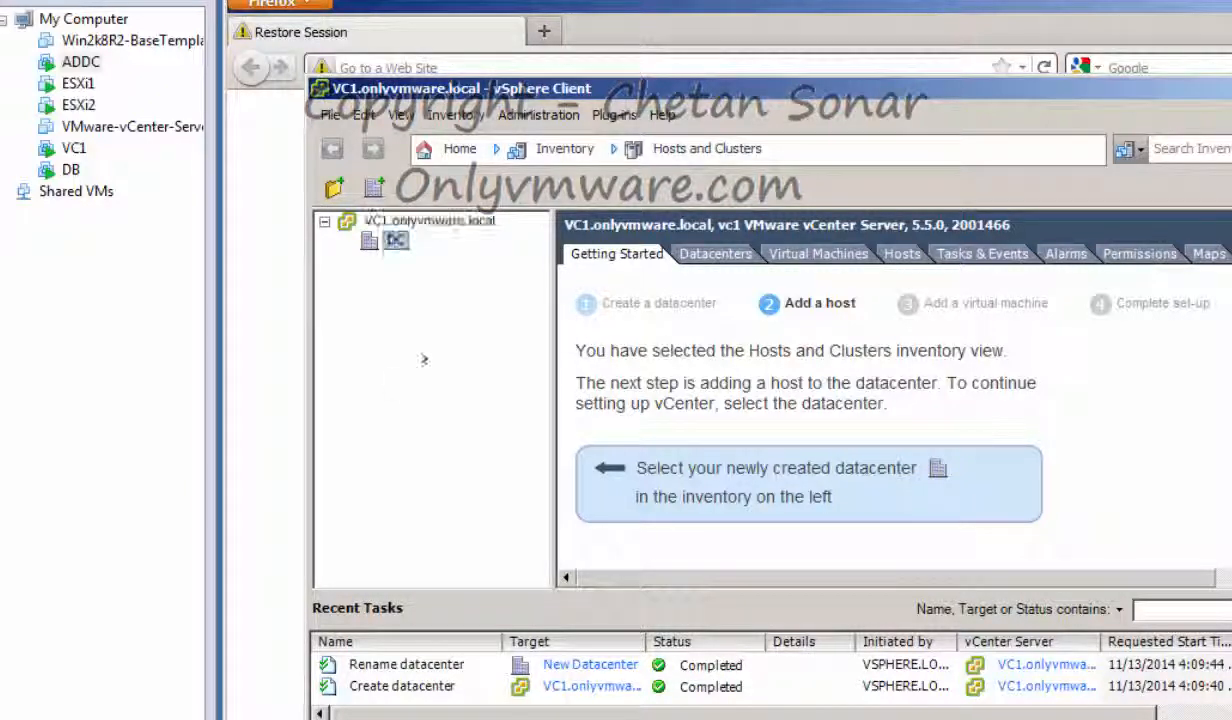
Create the OnlyVMware cluster in DC with default EVC and swapfile settings
right_click(400, 241)
click(515, 275)
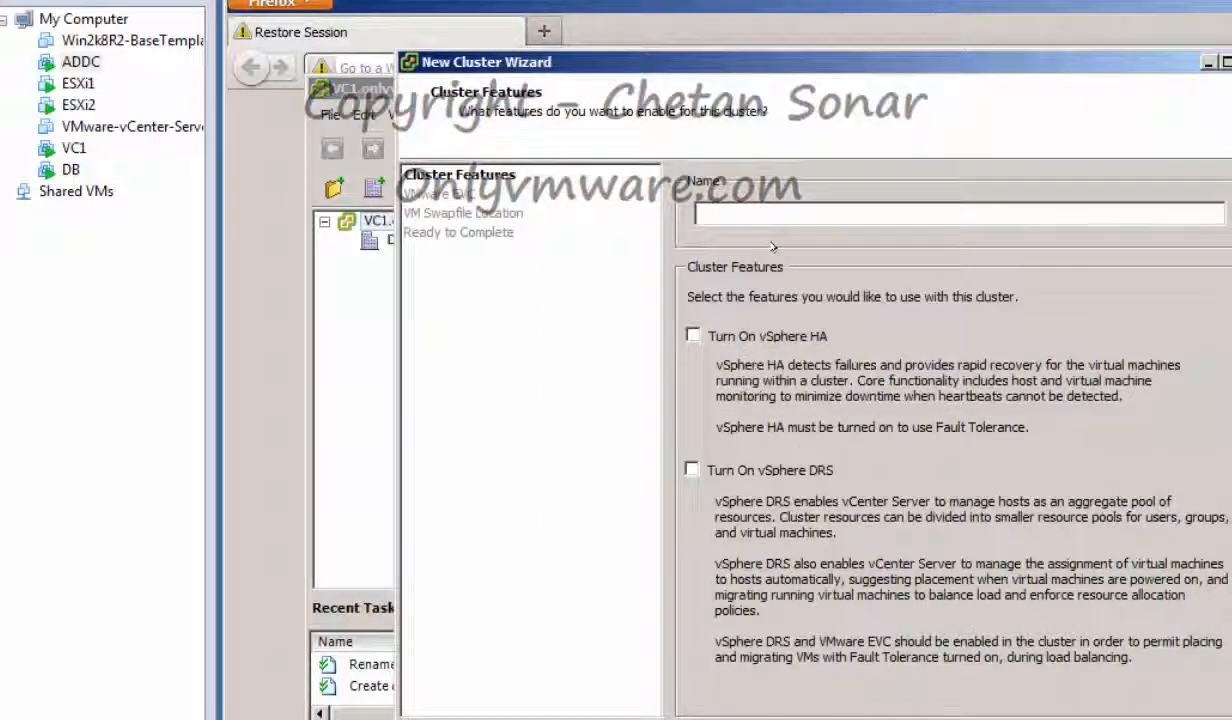
text(OnlyVMwa)
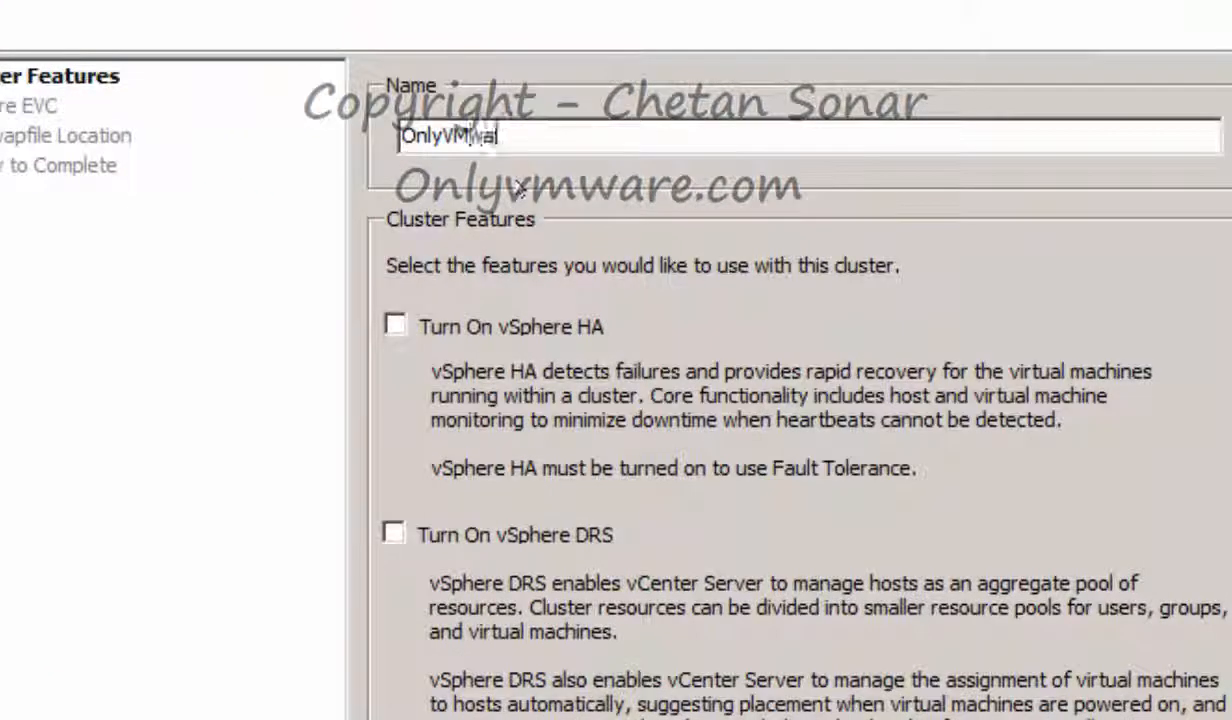
text(re)
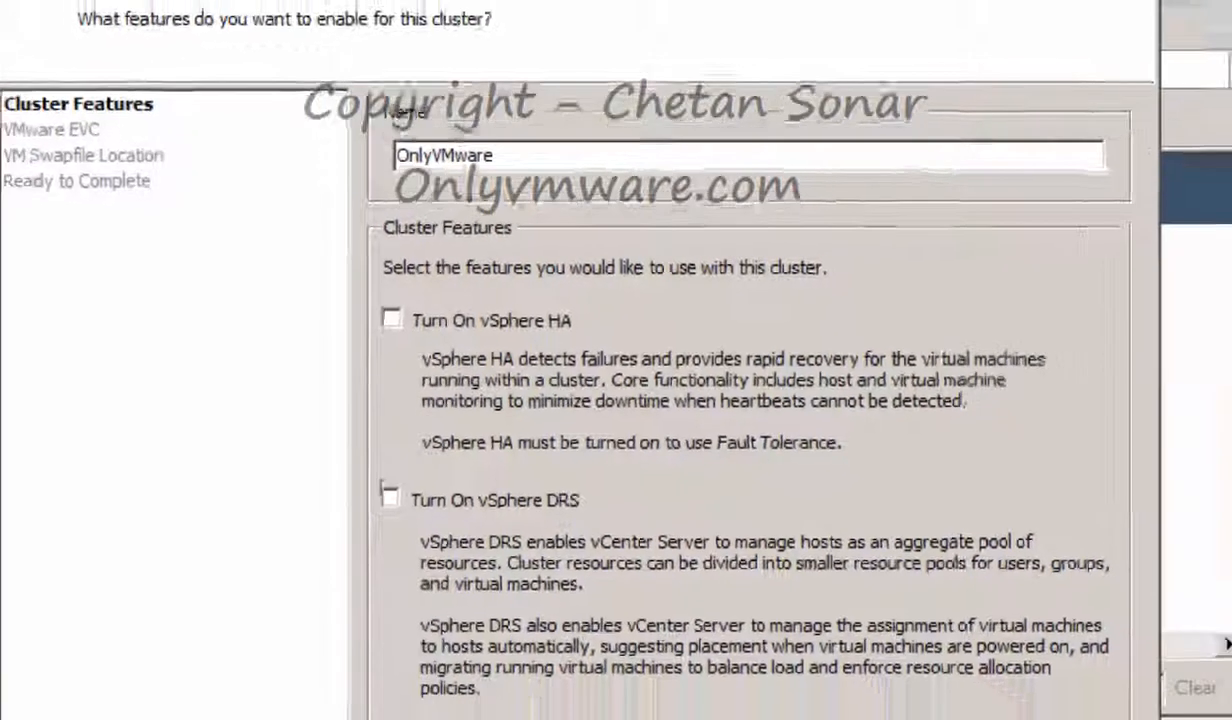
key(Return)
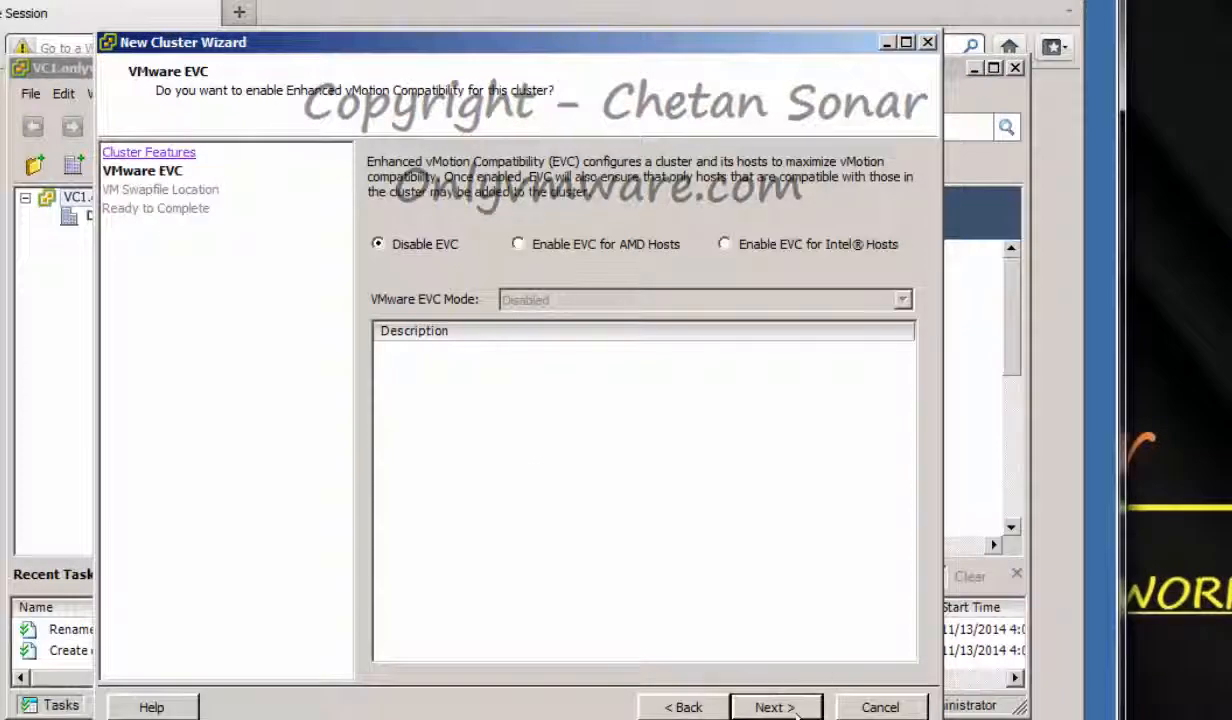
click(790, 707)
click(784, 707)
click(790, 707)
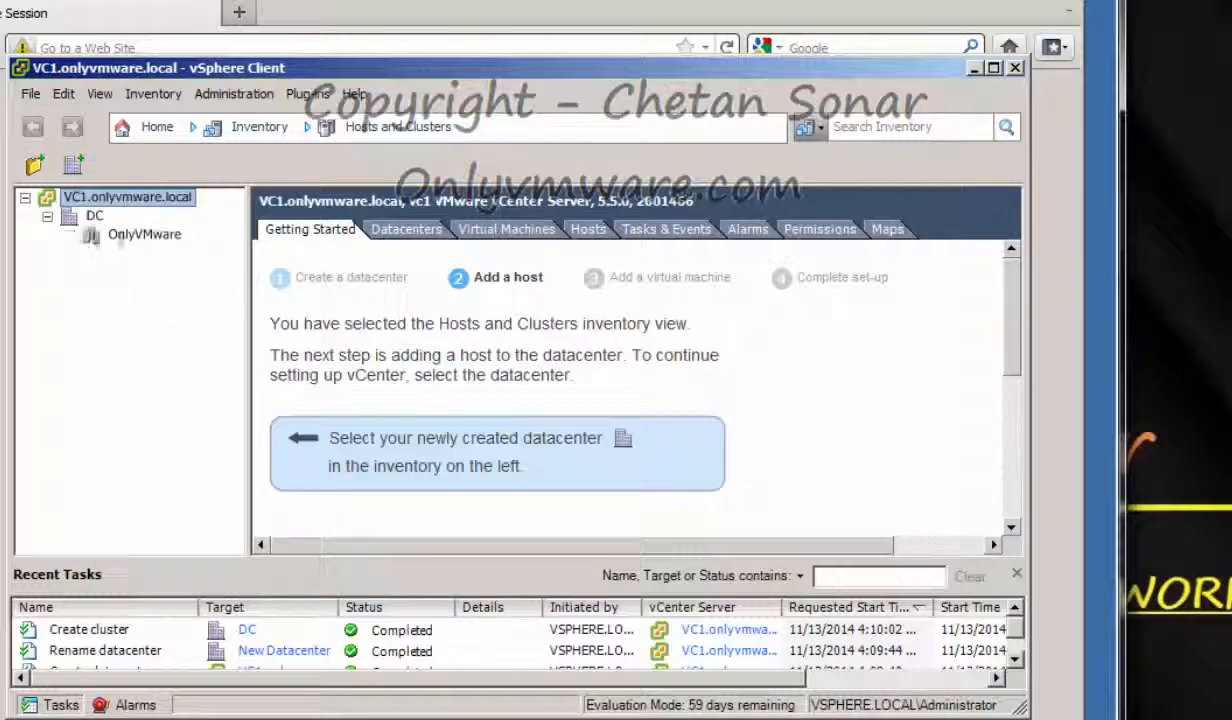
click(140, 234)
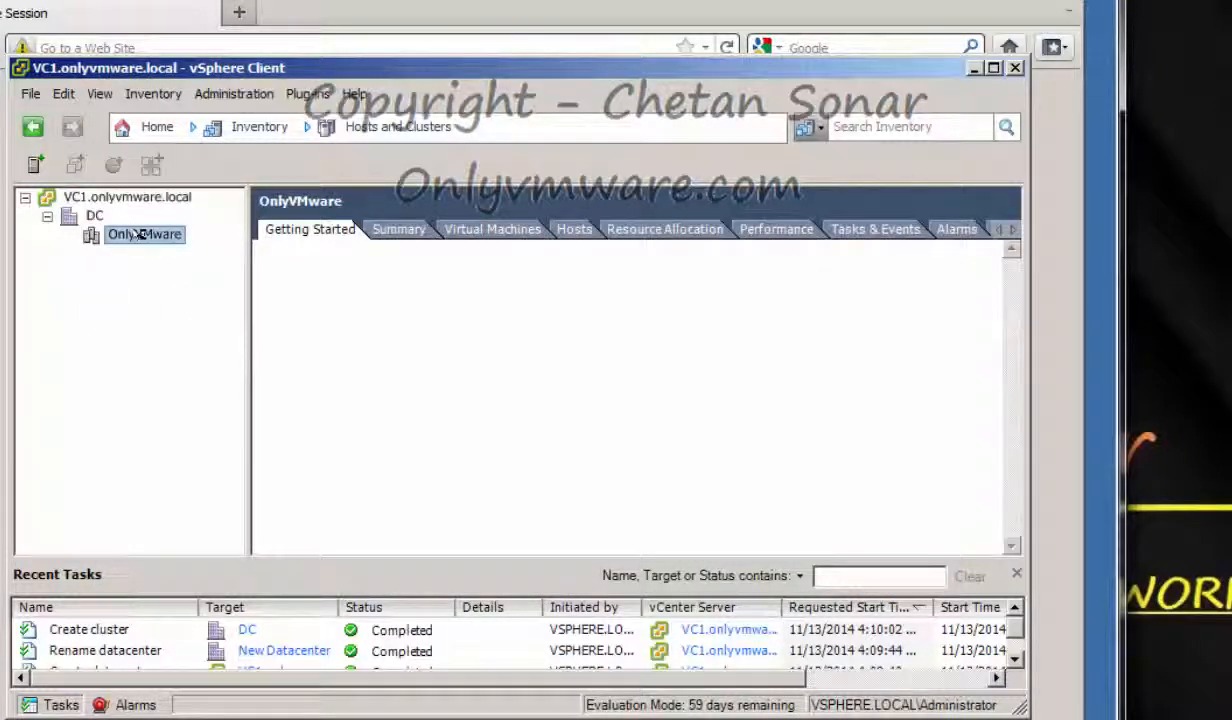
Add the ESXi1 host to OnlyVMware, trusting its certificate and leaving lockdown mode off
right_click(140, 234)
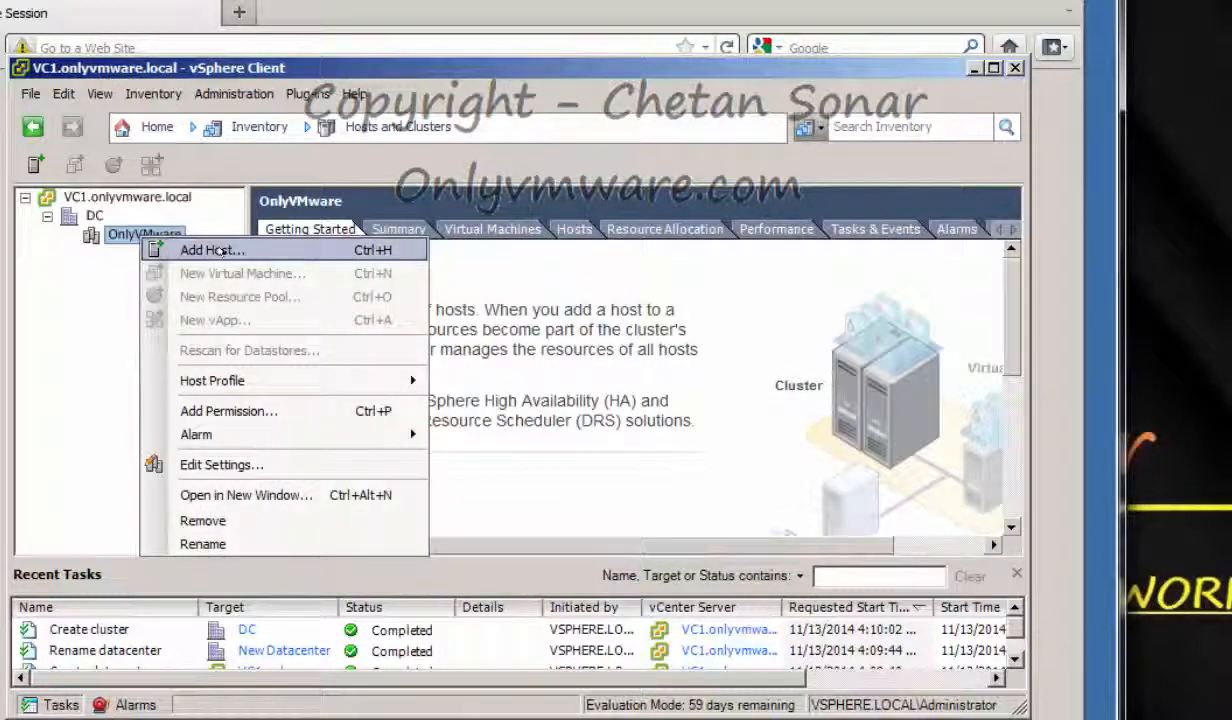
click(228, 254)
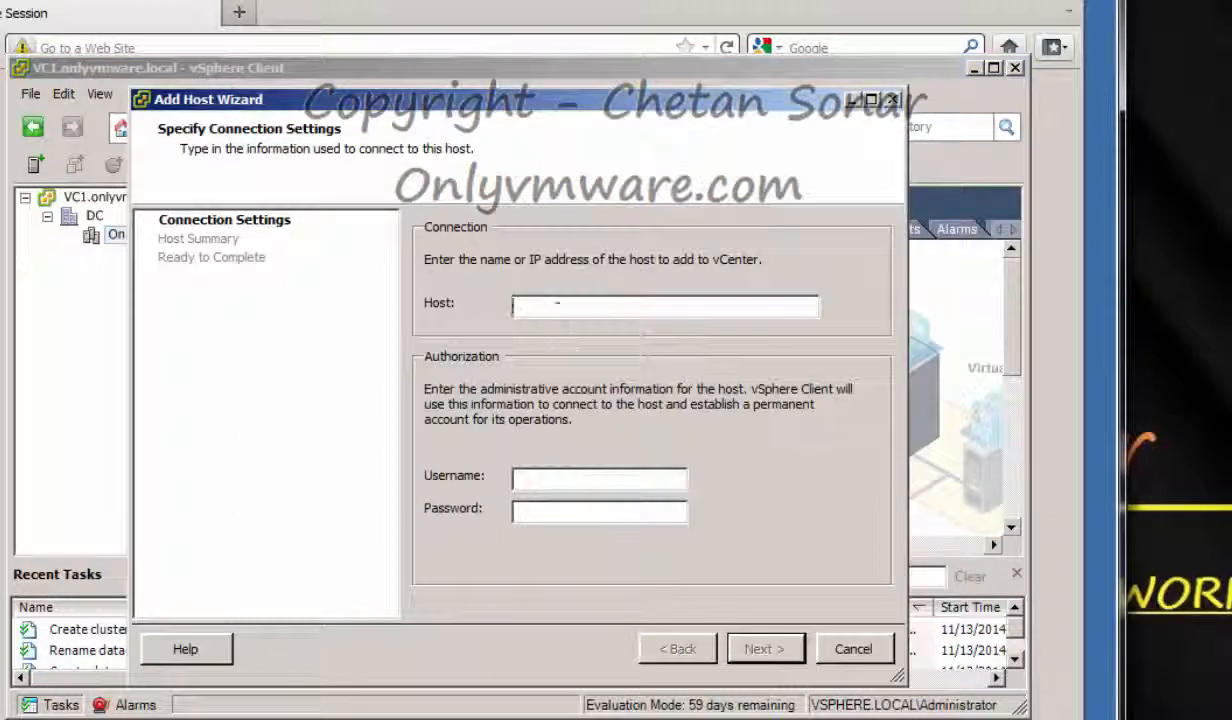
text(ESXi1)
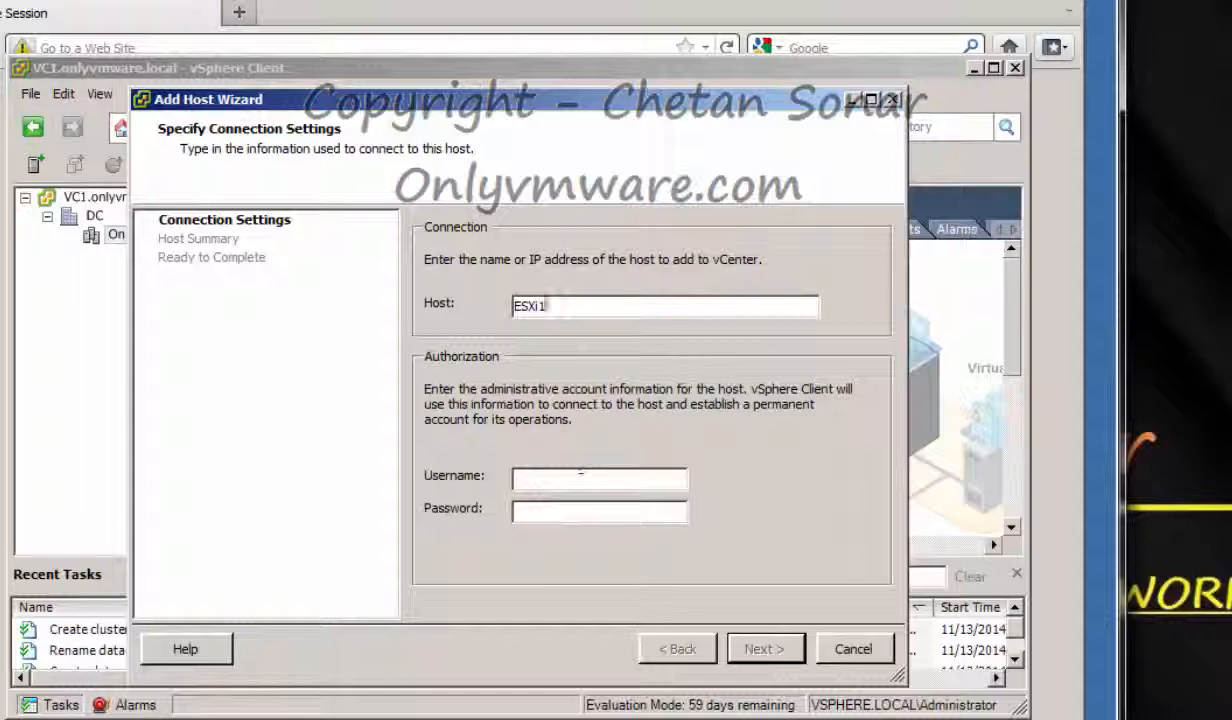
click(765, 649)
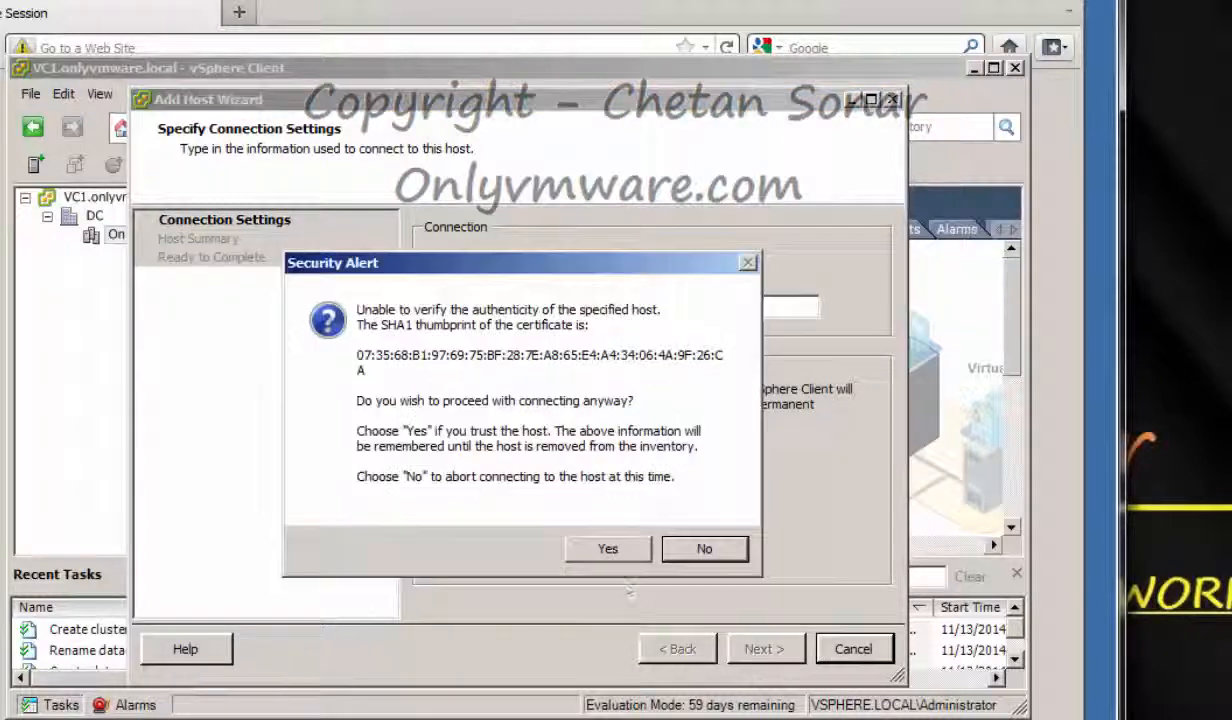
click(591, 548)
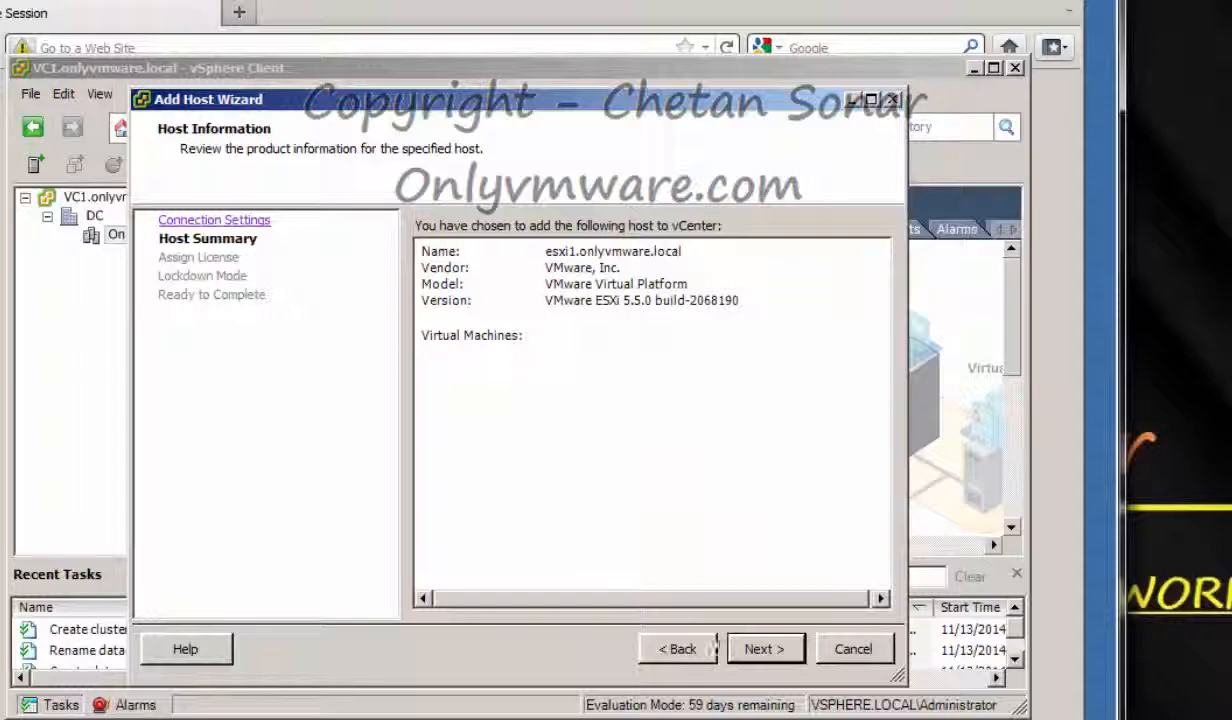
click(745, 649)
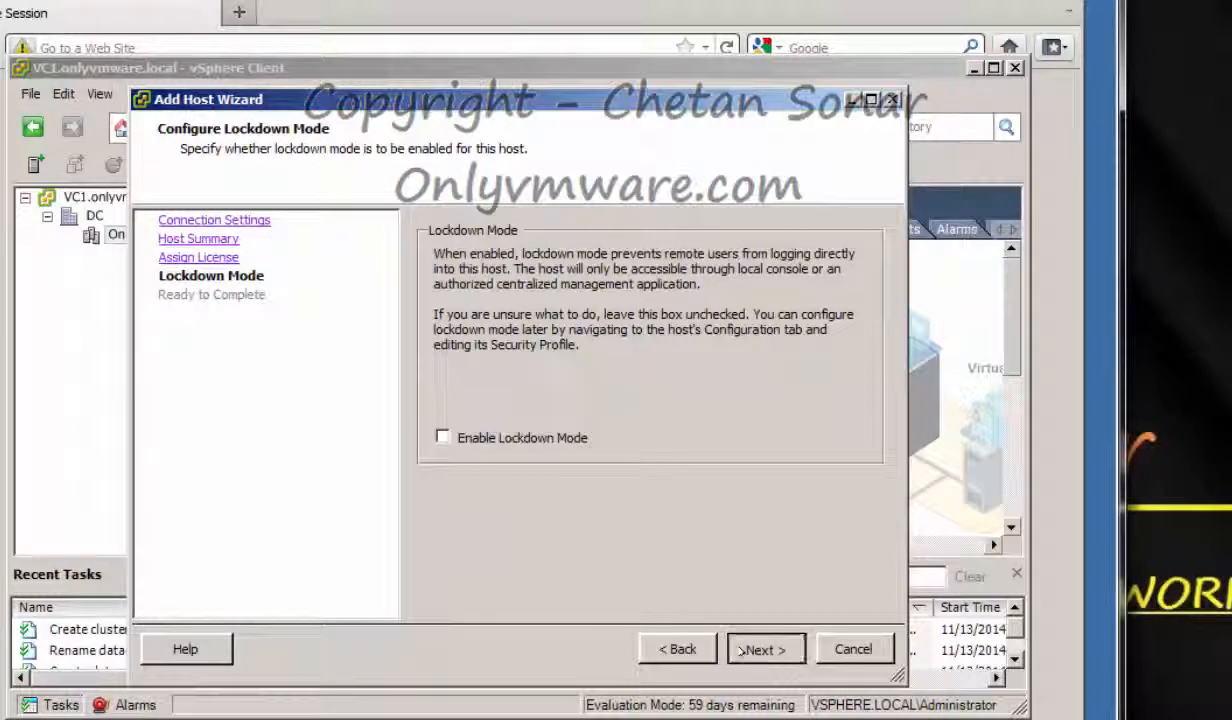
click(742, 651)
click(742, 651)
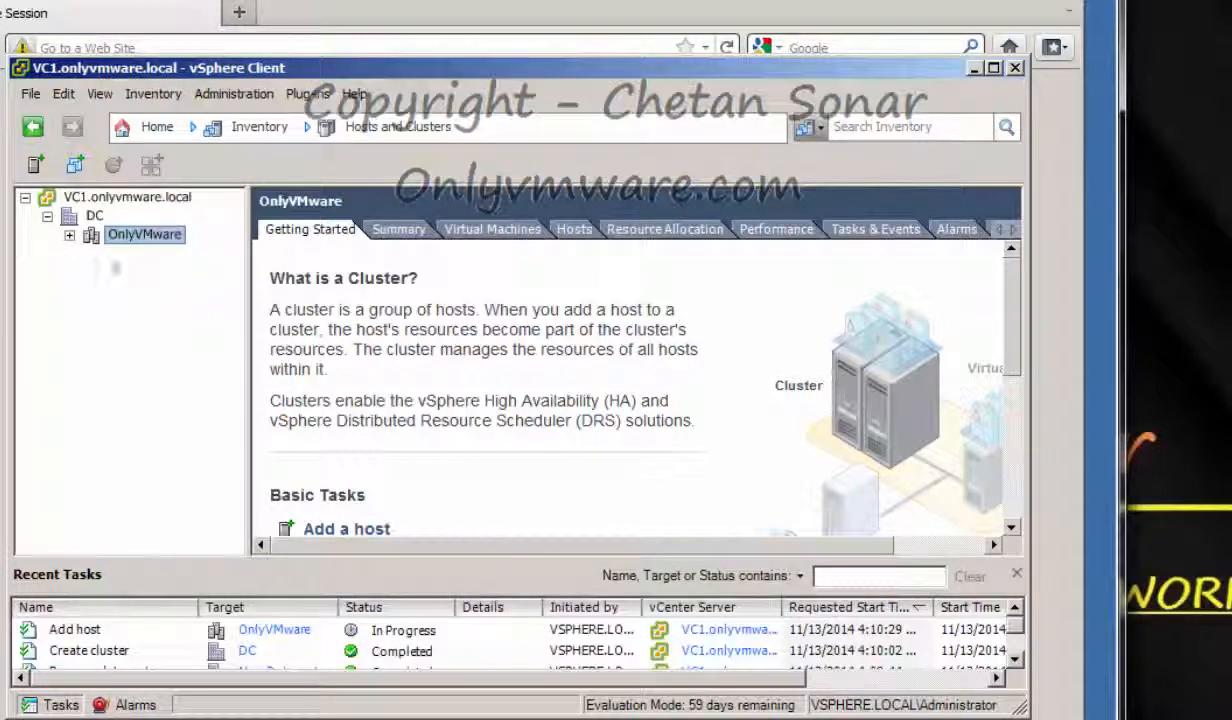
Add ESXi2 to OnlyVMware with the evaluation license, then view its event list
right_click(125, 234)
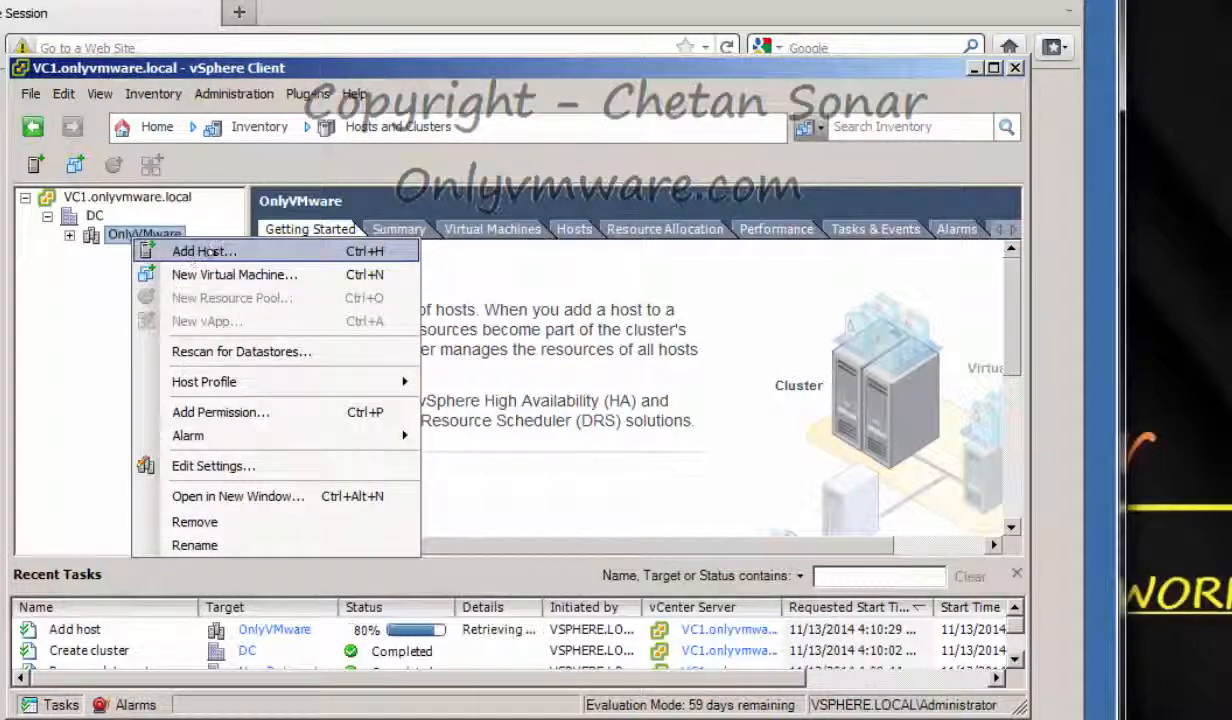
click(200, 248)
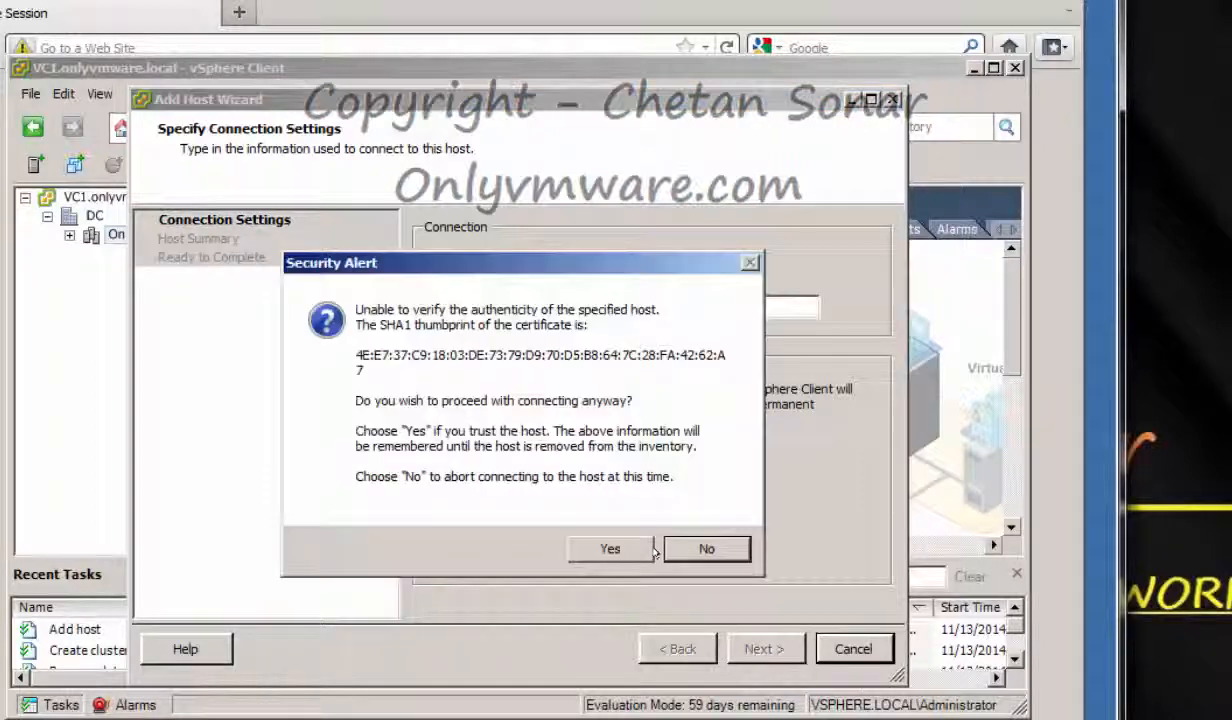
click(645, 549)
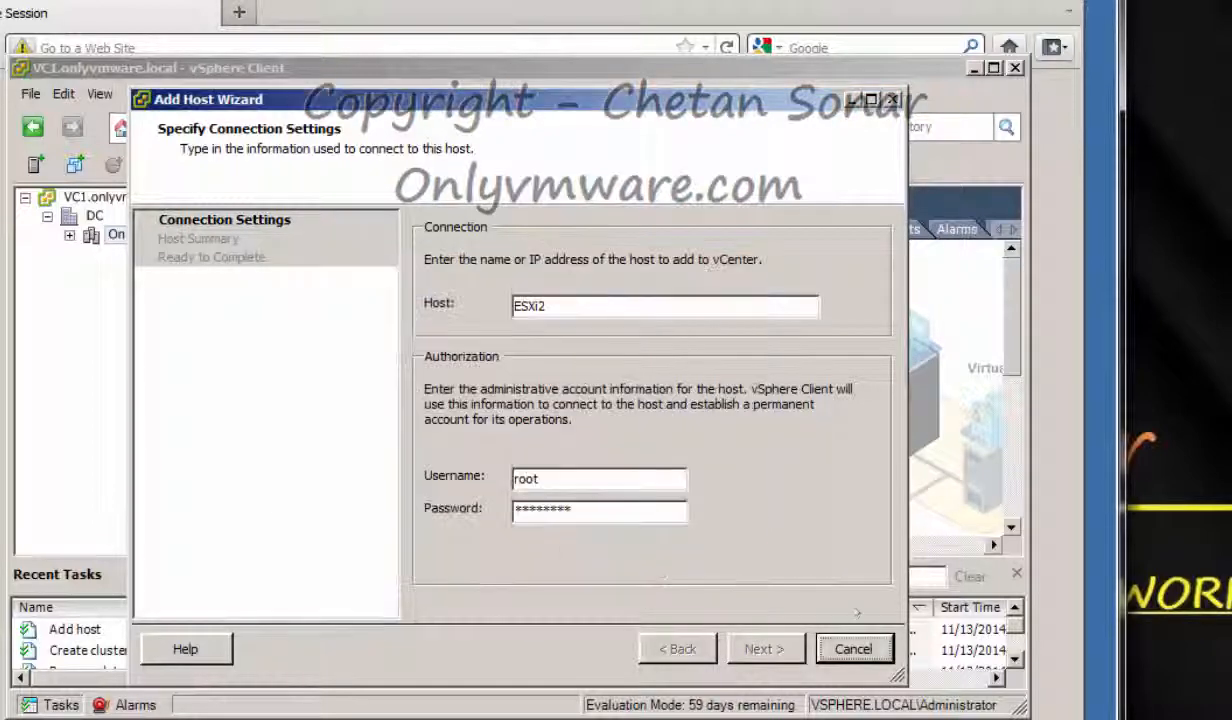
click(760, 649)
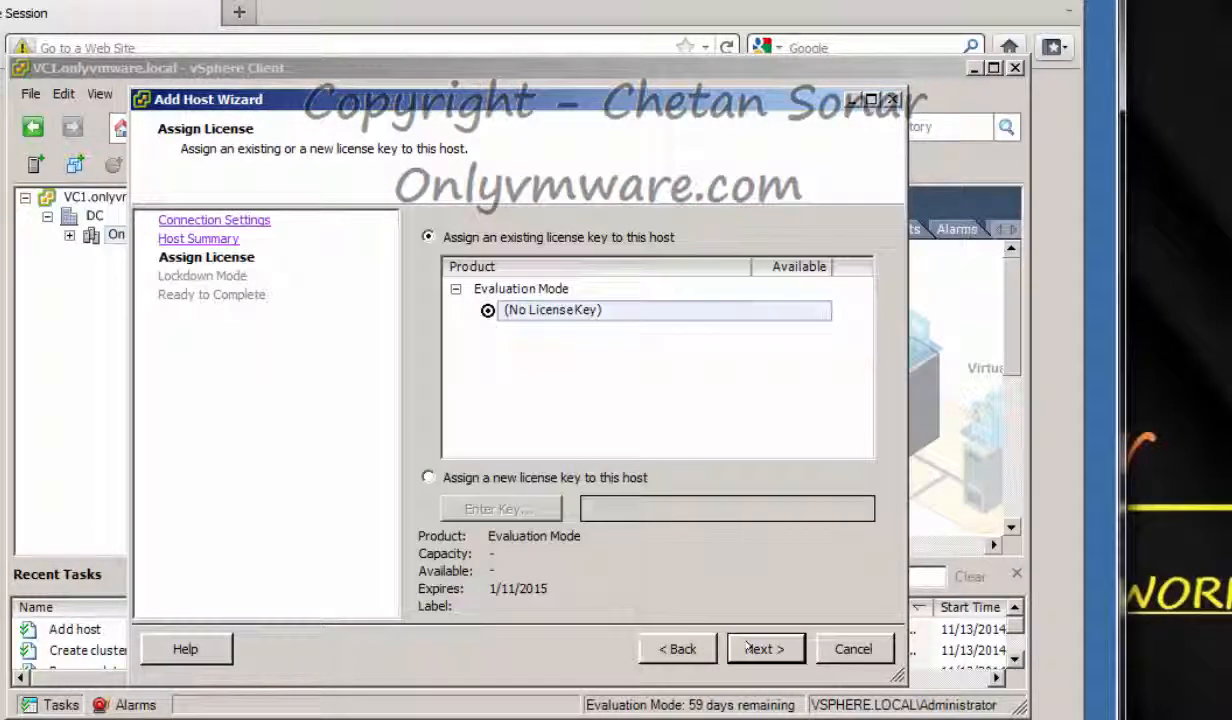
click(758, 649)
click(758, 649)
click(756, 649)
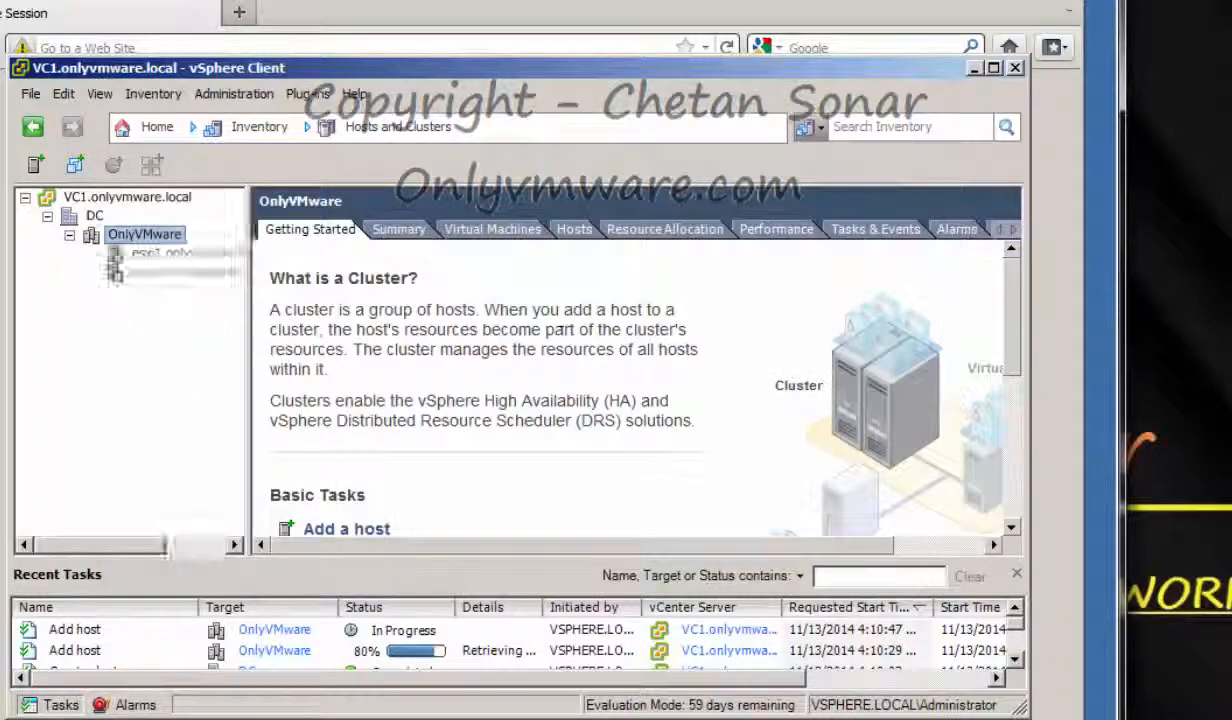
click(849, 249)
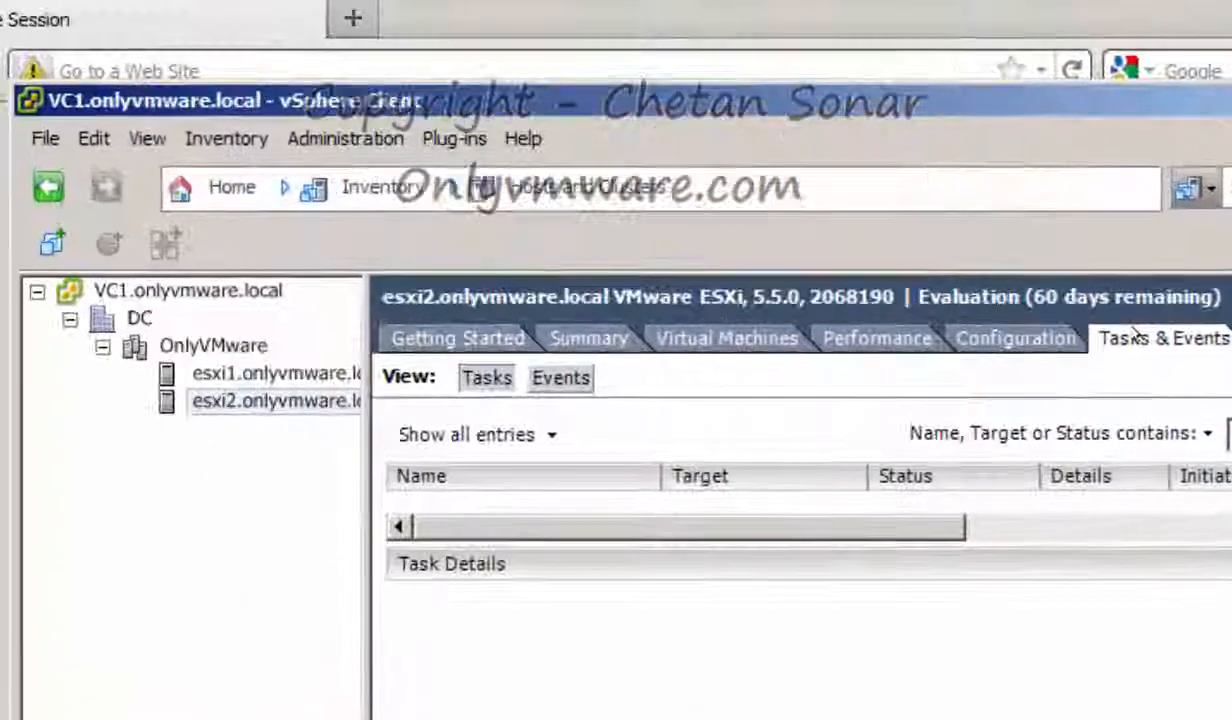
click(560, 377)
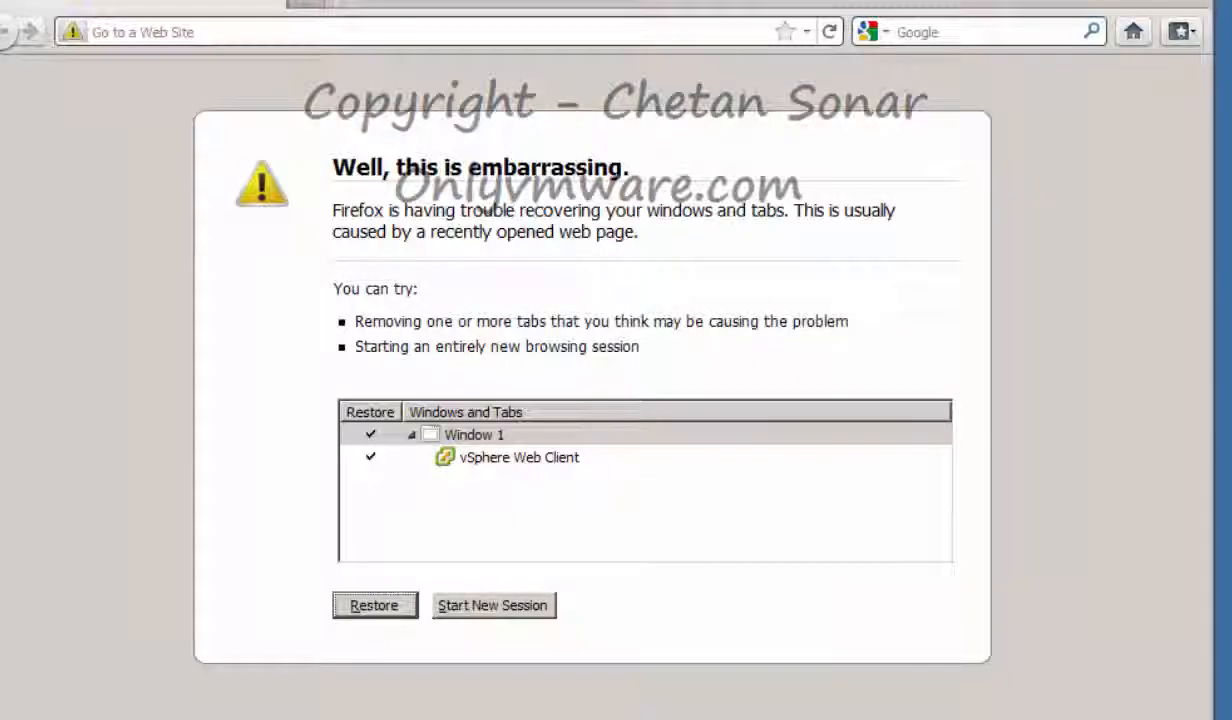
click(205, 31)
text(http://172.16.0.6:9443)
key(ctrl+a)
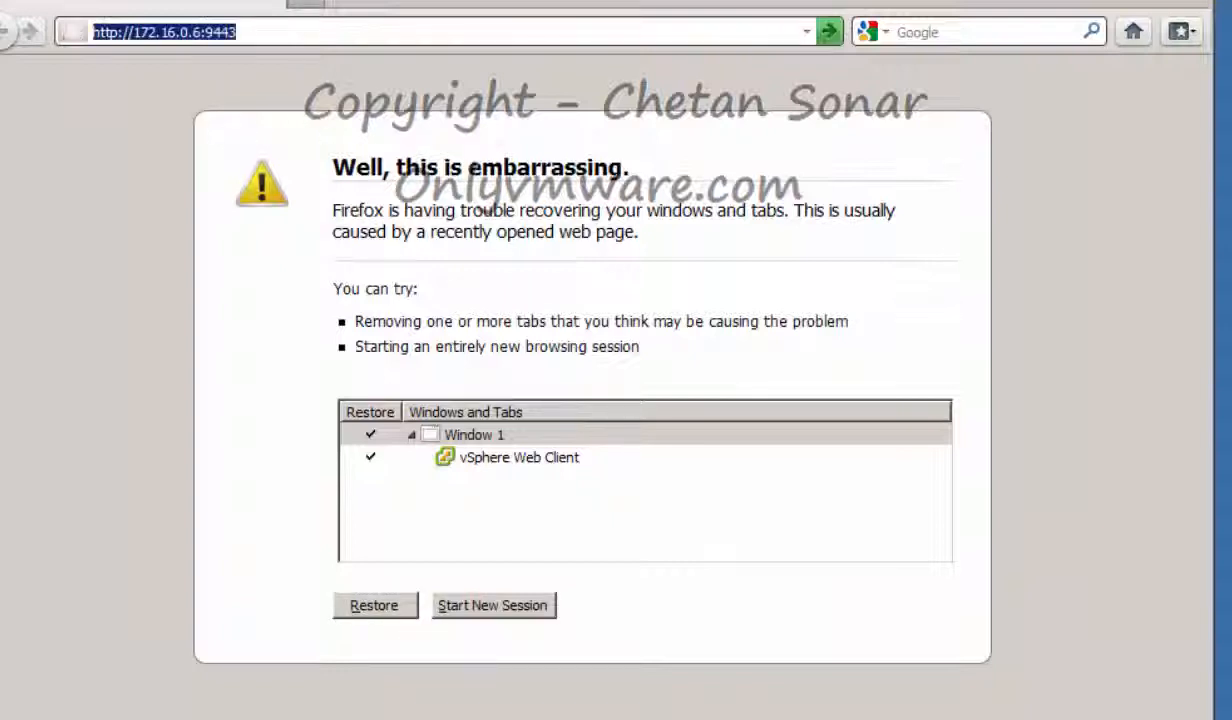
key(Home)
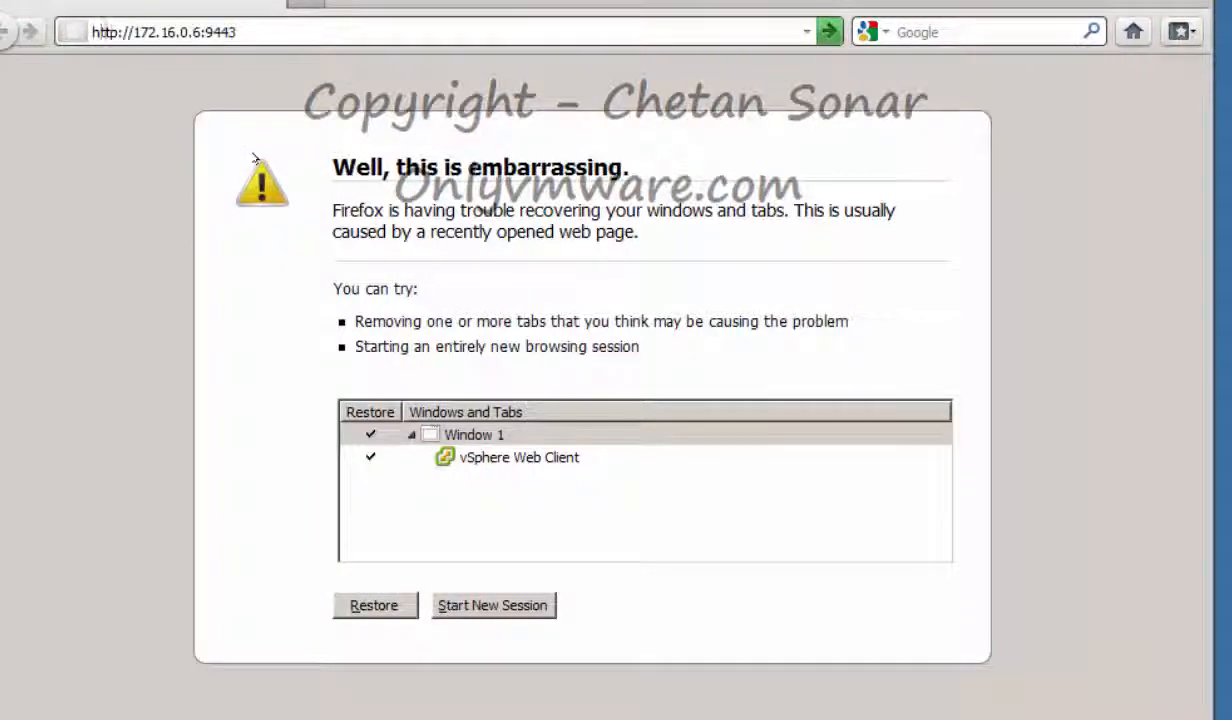
text(s)
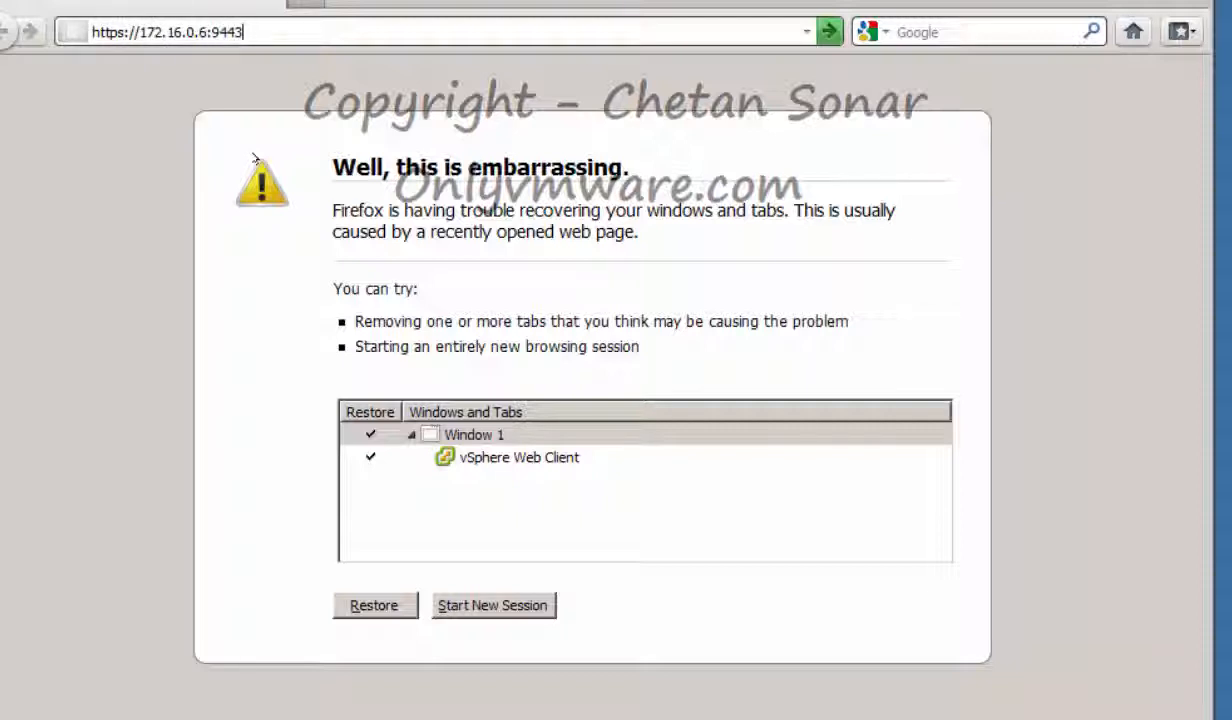
key(Return)
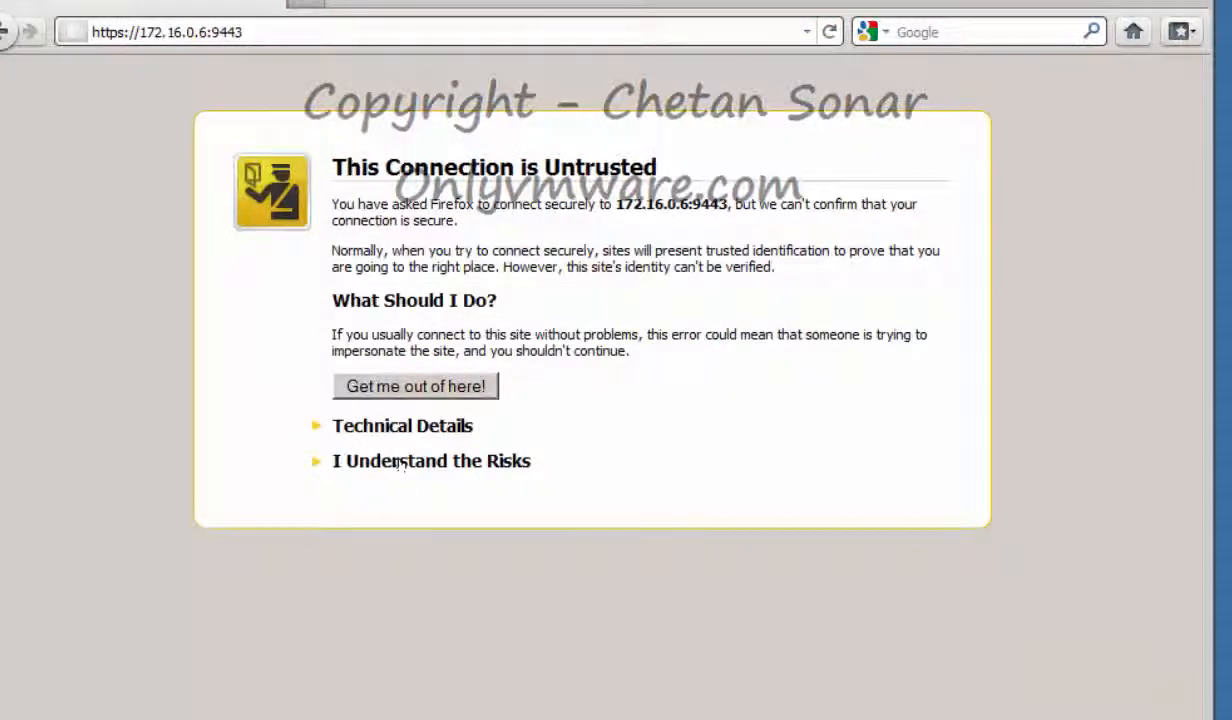
click(400, 465)
click(404, 607)
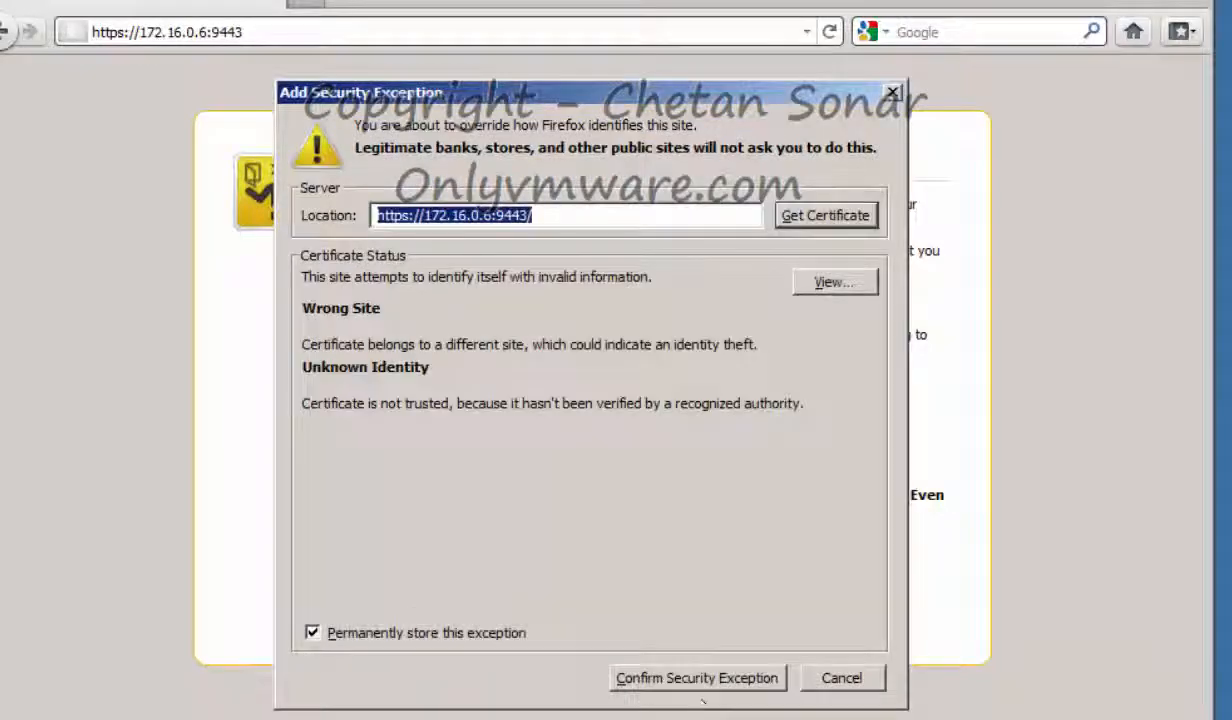
click(695, 677)
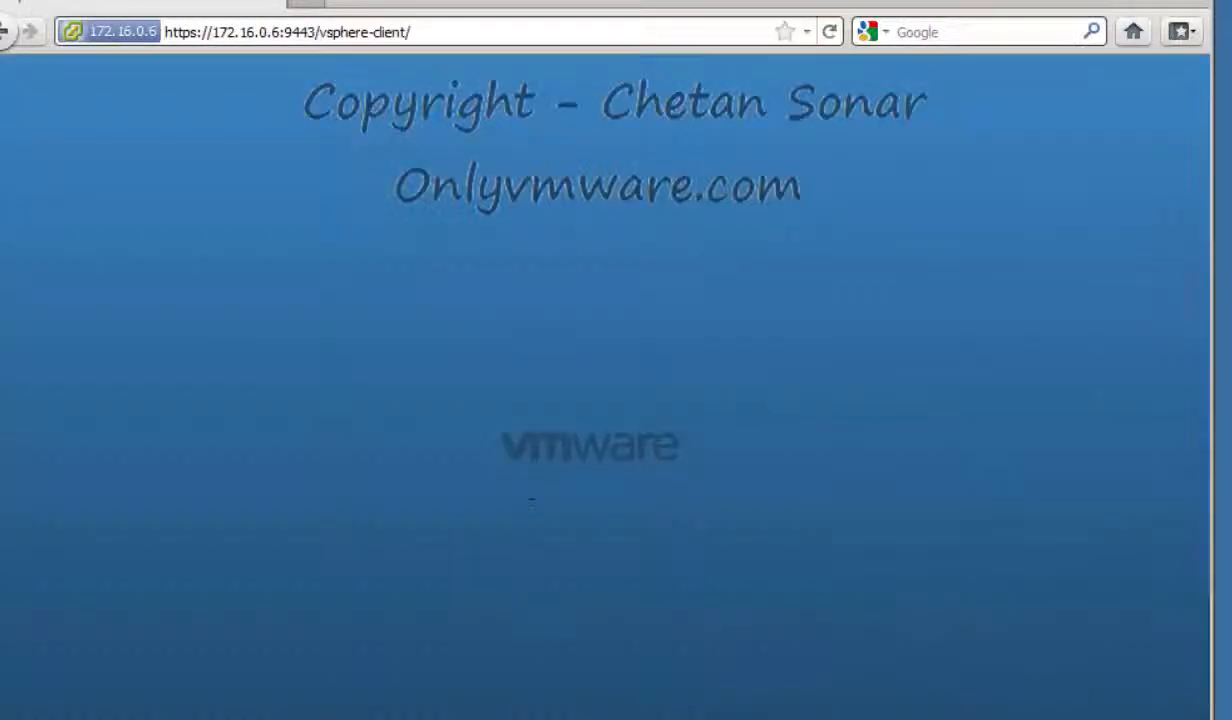
click(258, 481)
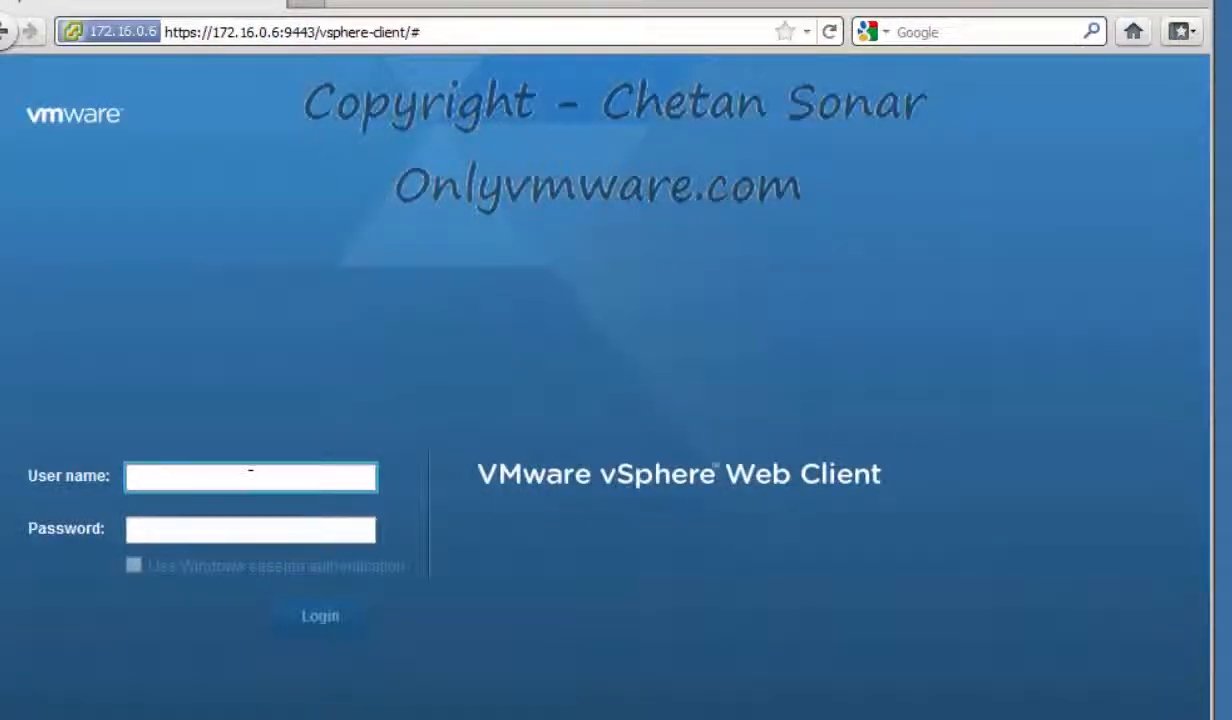
text(Admini)
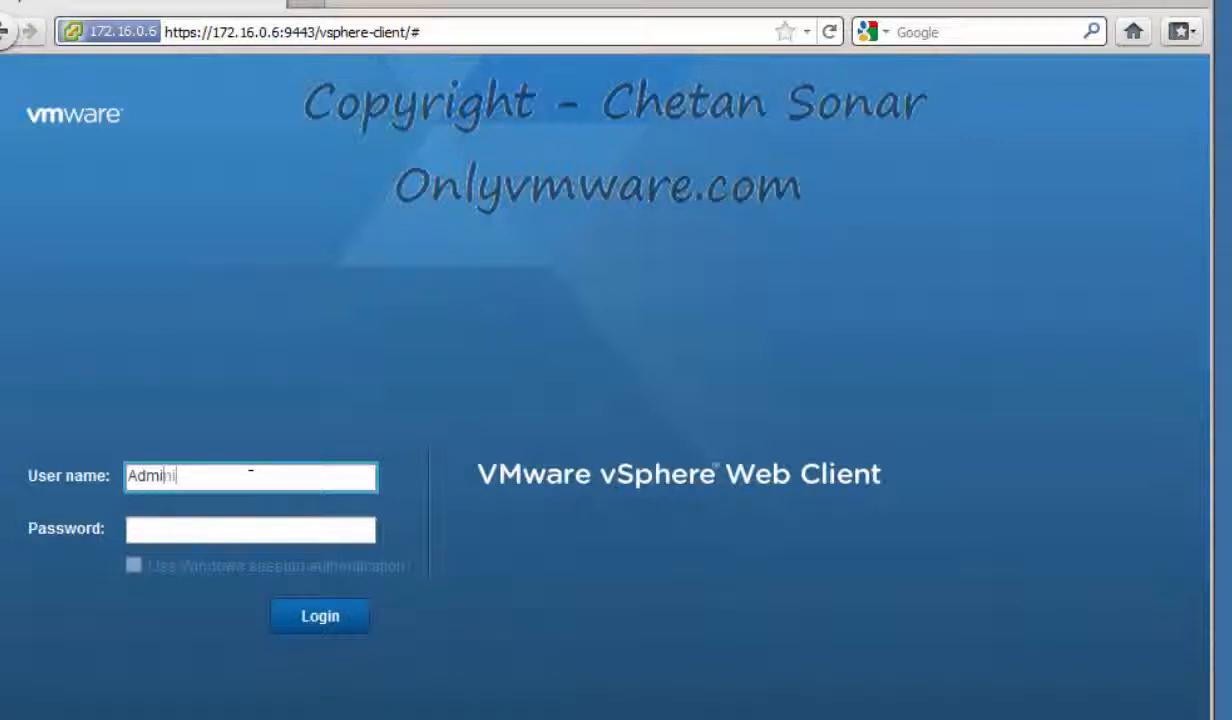
text(str)
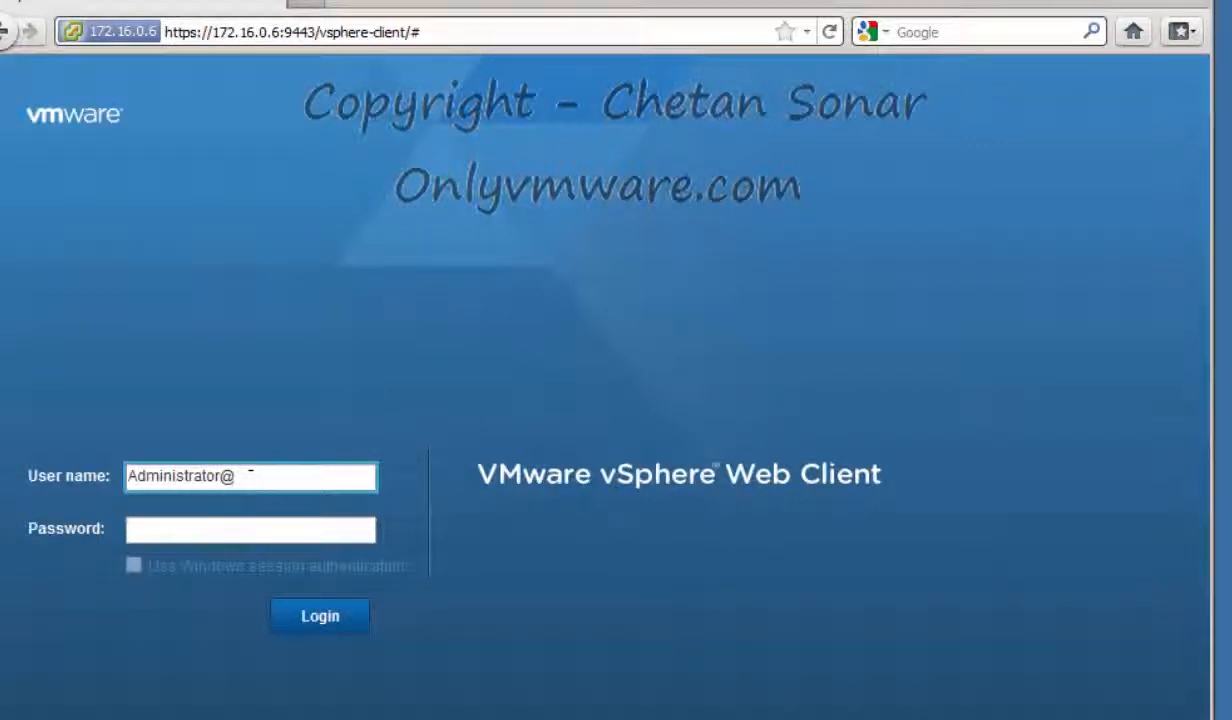
text(ator@)
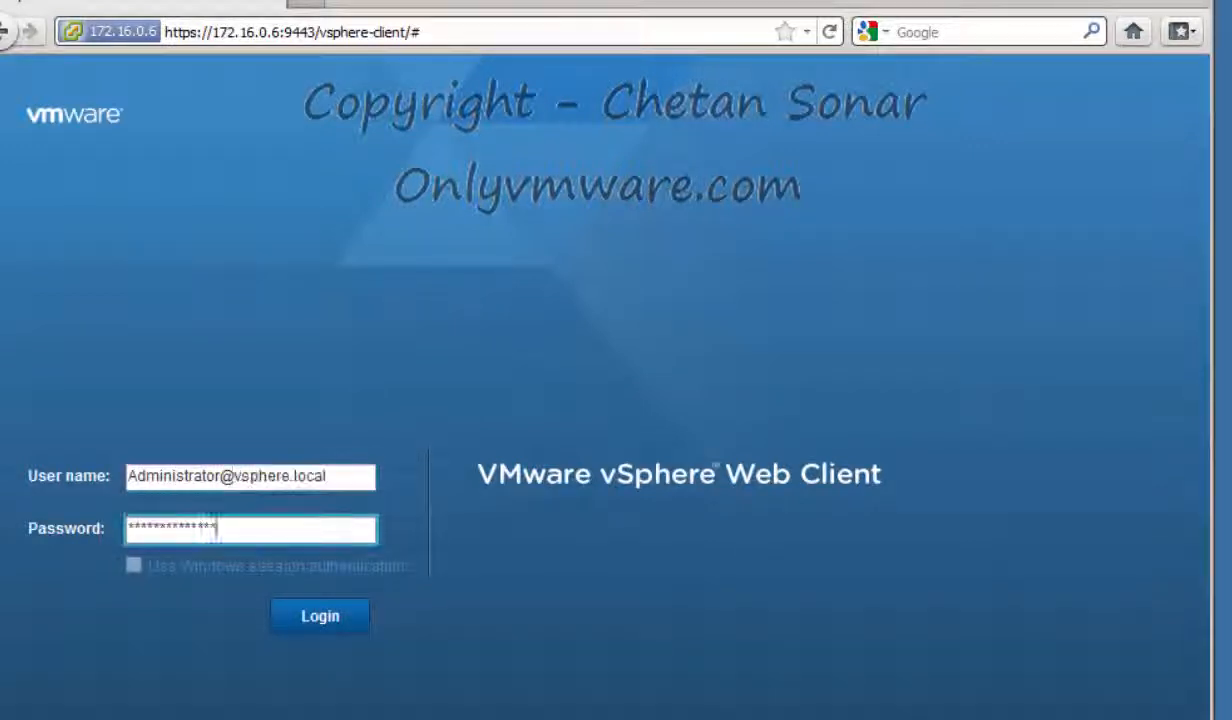
click(320, 616)
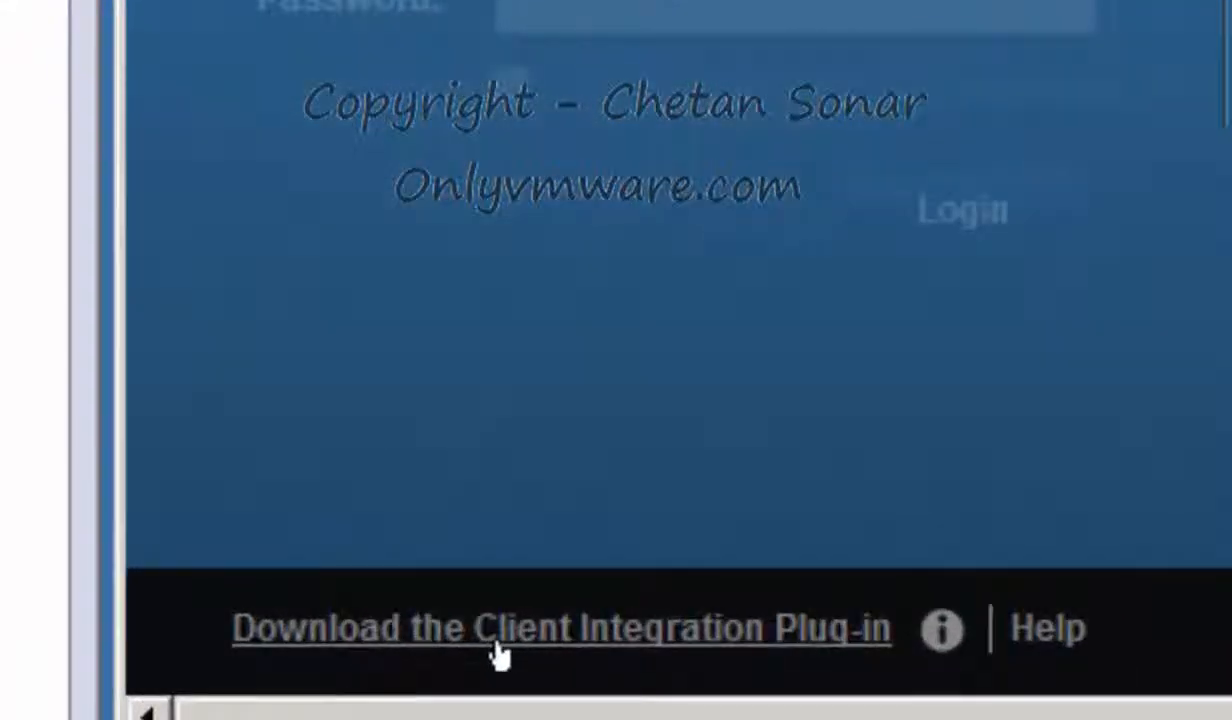
Save the Client Integration Plug-in 5.5.0 installer and run it from Downloads
click(500, 630)
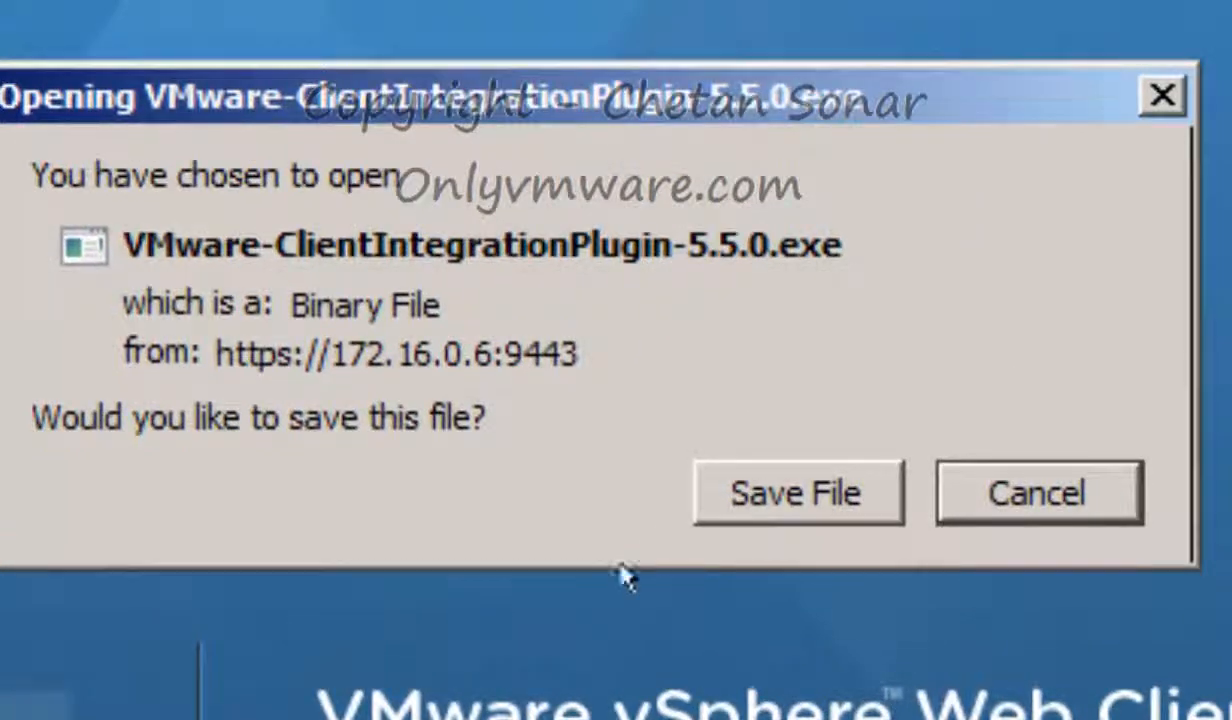
click(805, 497)
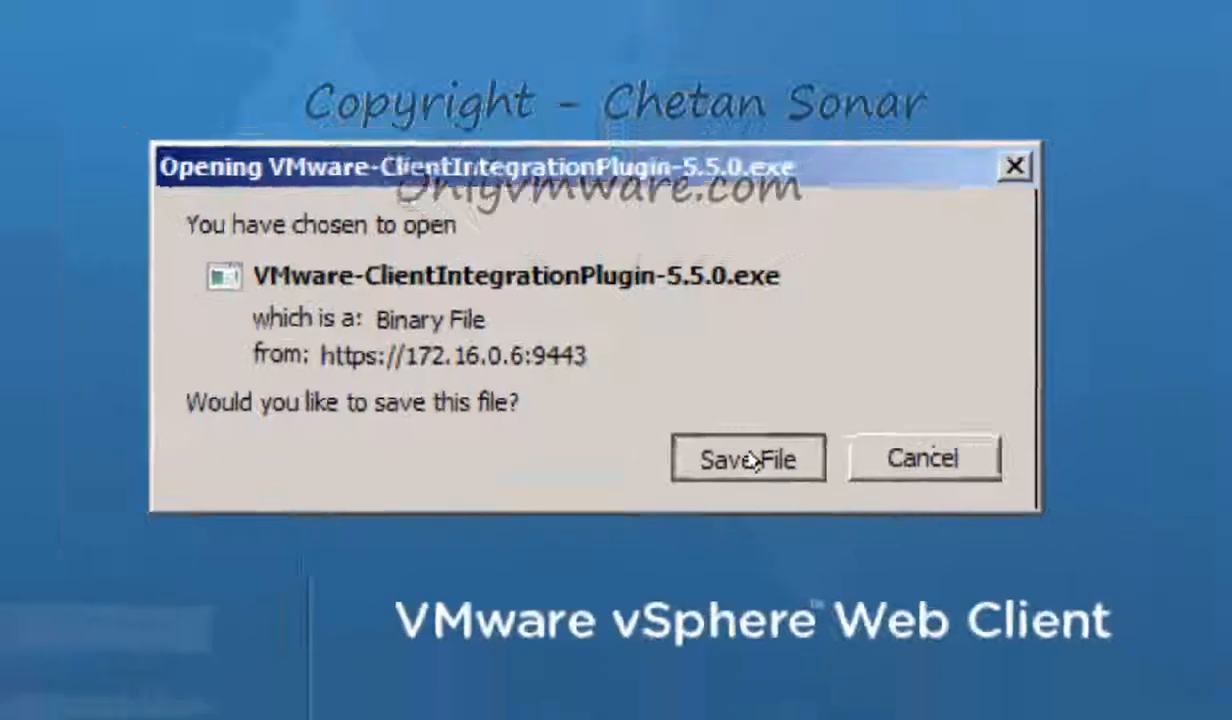
click(805, 497)
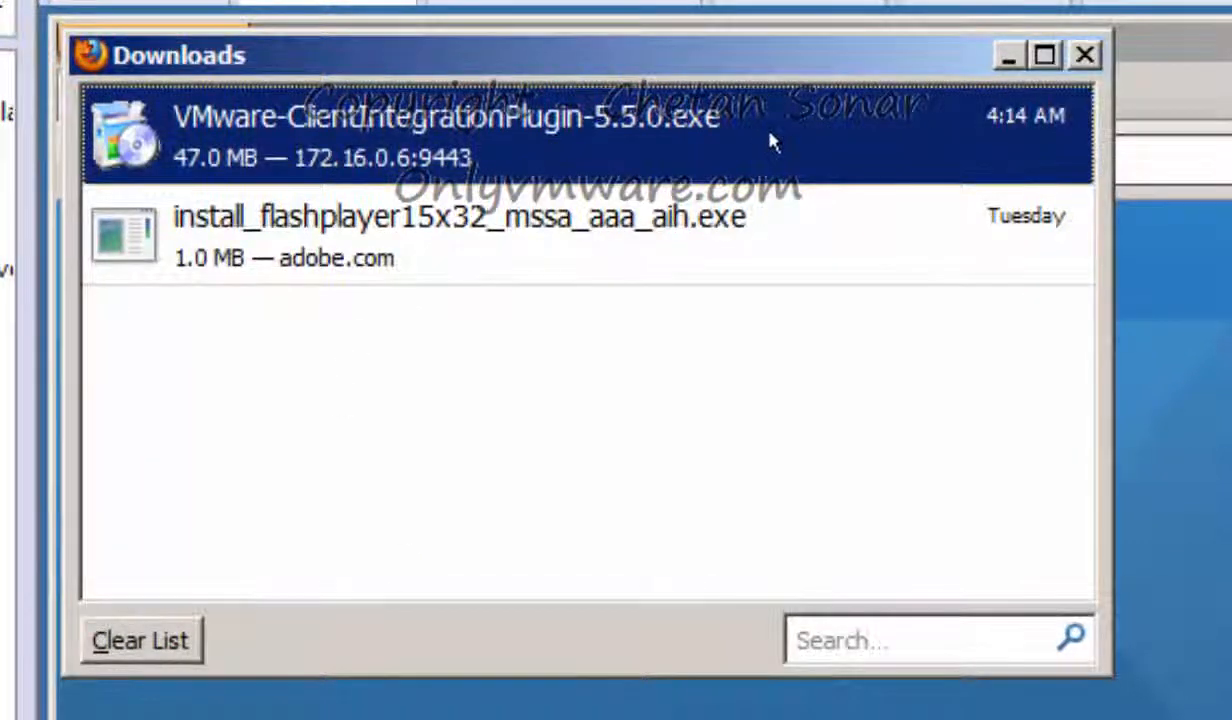
double_click(769, 142)
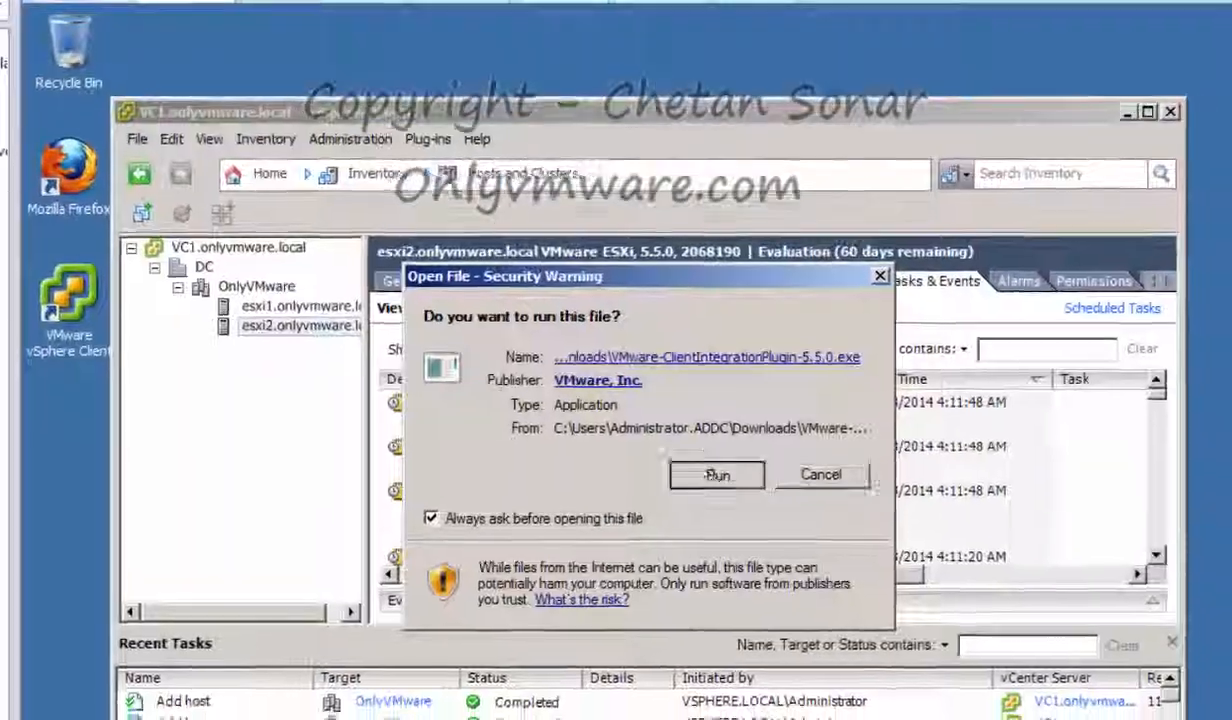
click(717, 476)
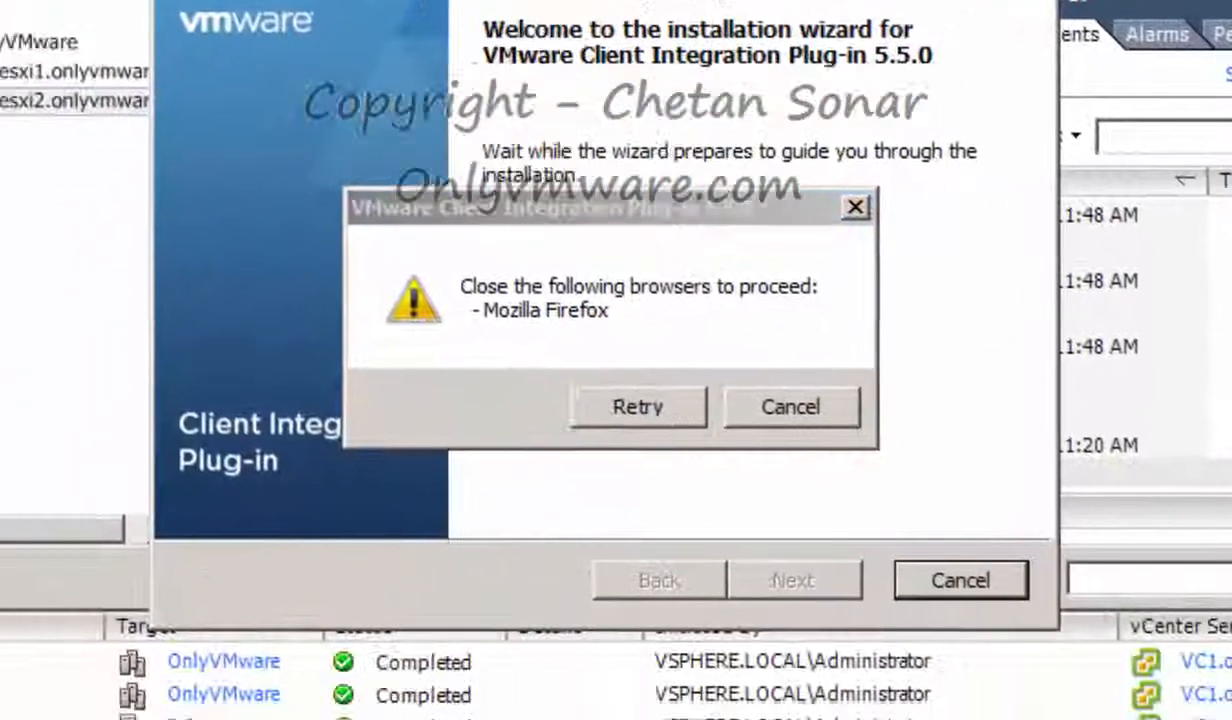
Close all Firefox windows so the plug-in installer can proceed
click(405, 692)
right_click(432, 642)
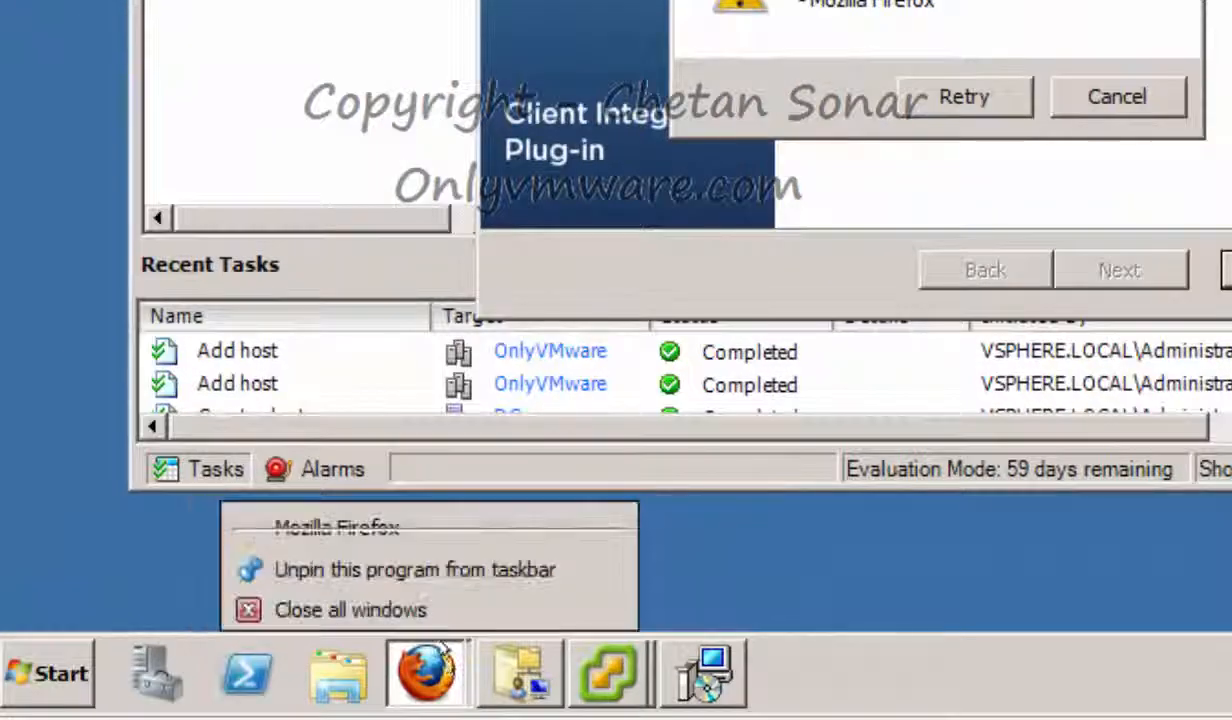
click(392, 588)
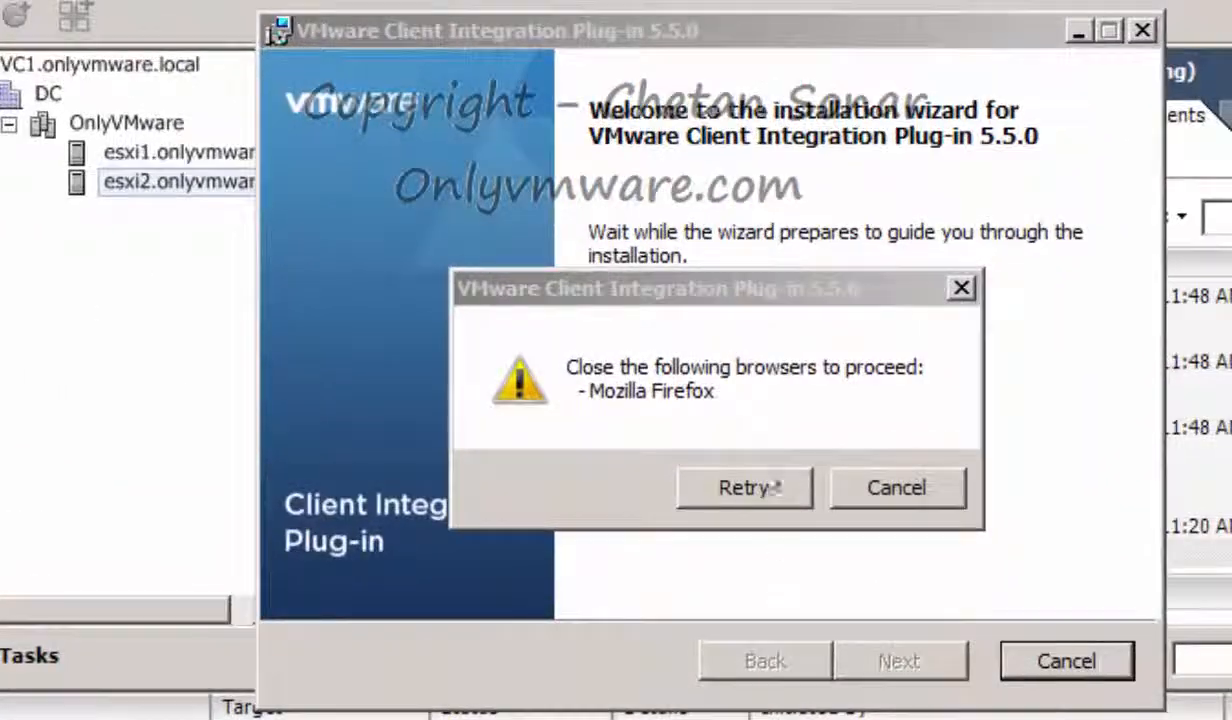
click(746, 490)
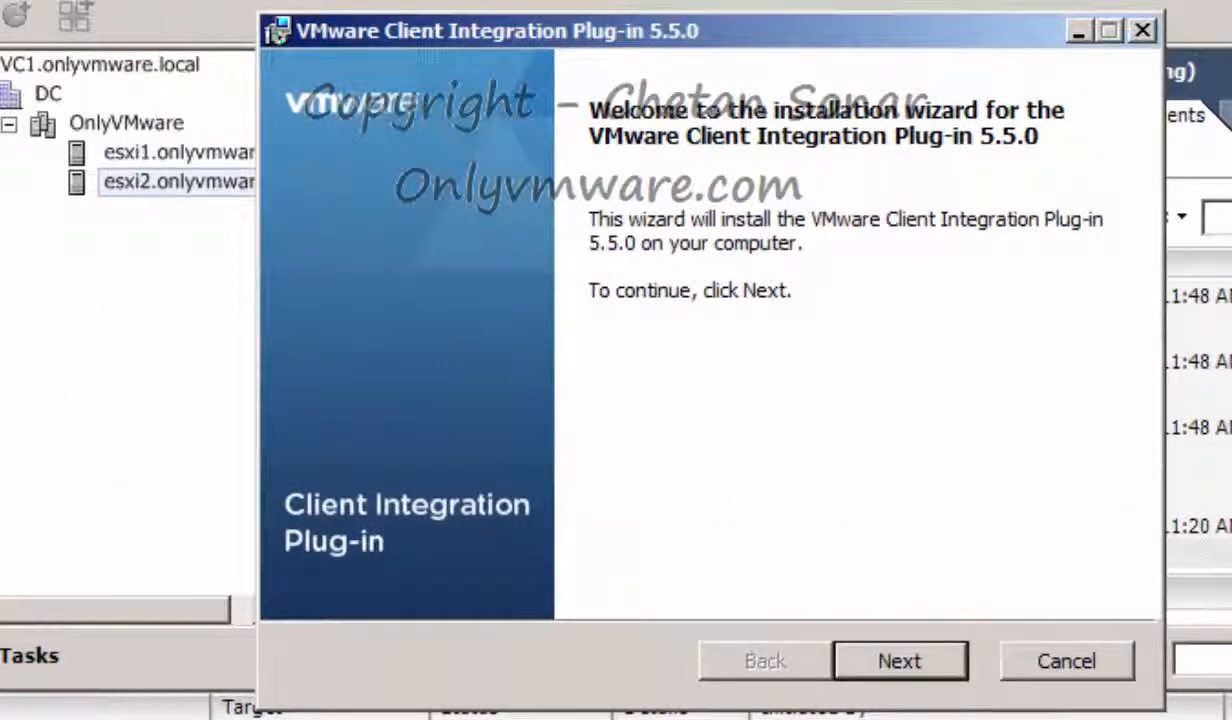
Install the plug-in with licence accepted and the default destination folder
click(925, 660)
click(558, 545)
click(912, 656)
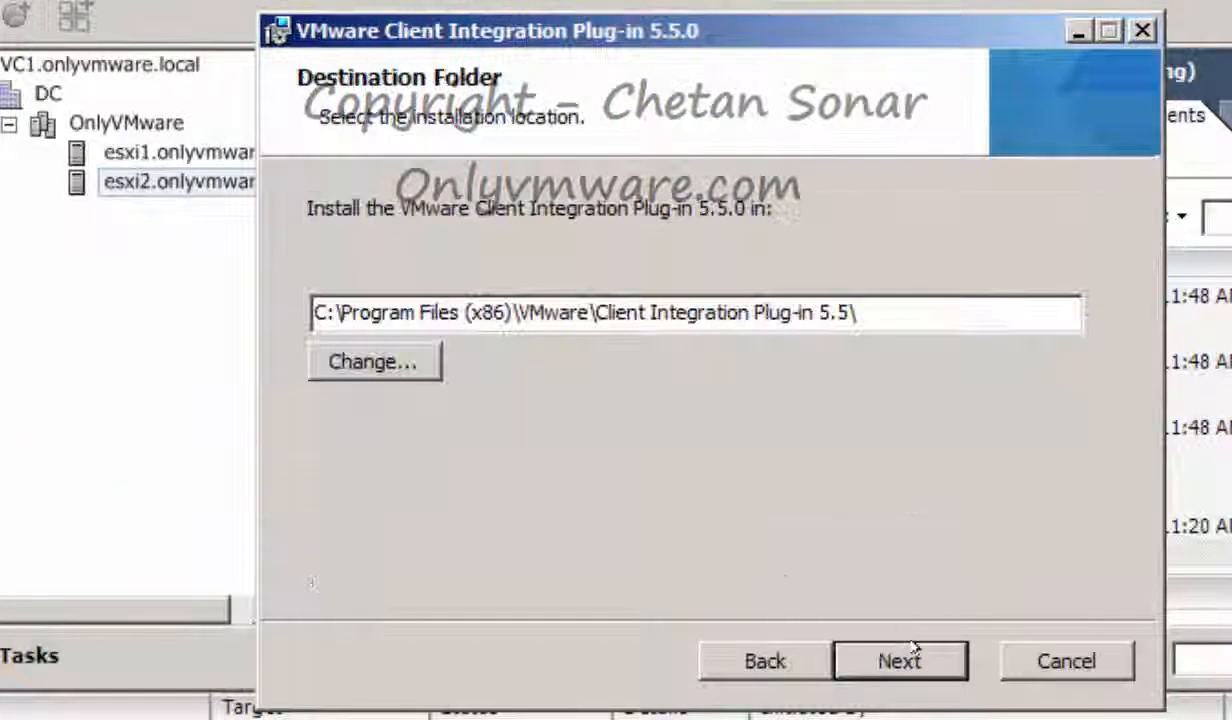
click(914, 652)
click(913, 652)
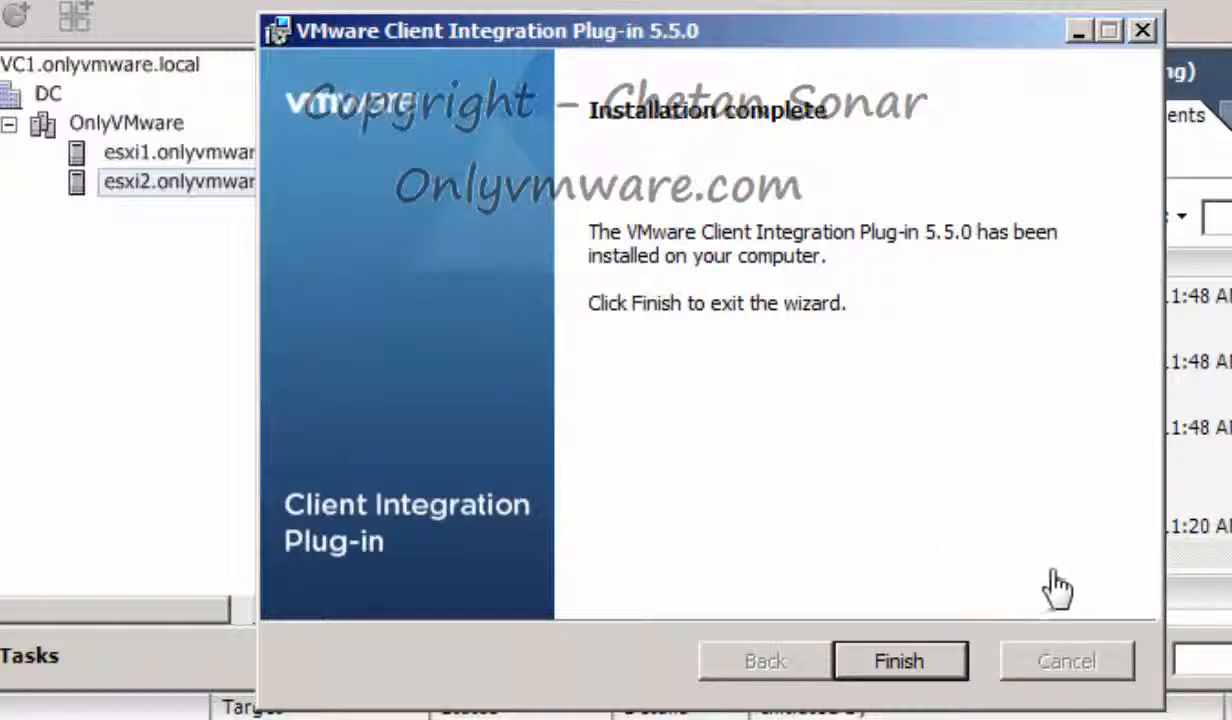
click(906, 664)
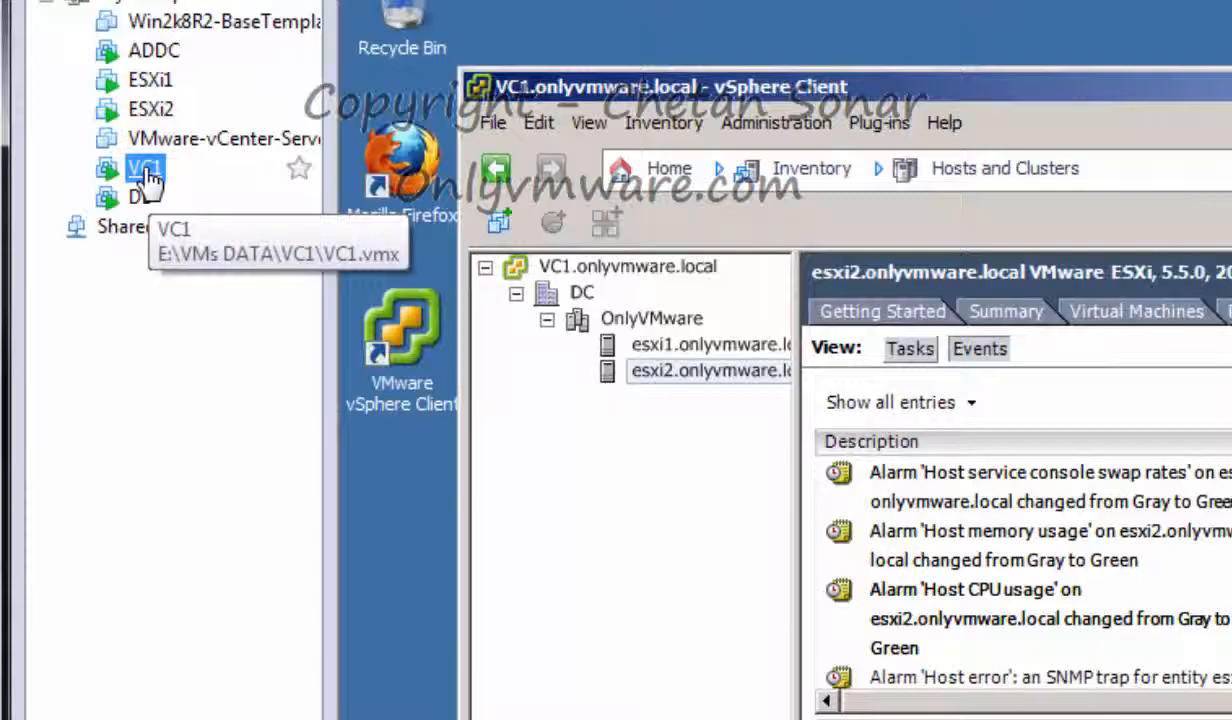
Open Manage Plug-ins on VC1 to review the three installed 5.5 plug-ins
click(163, 190)
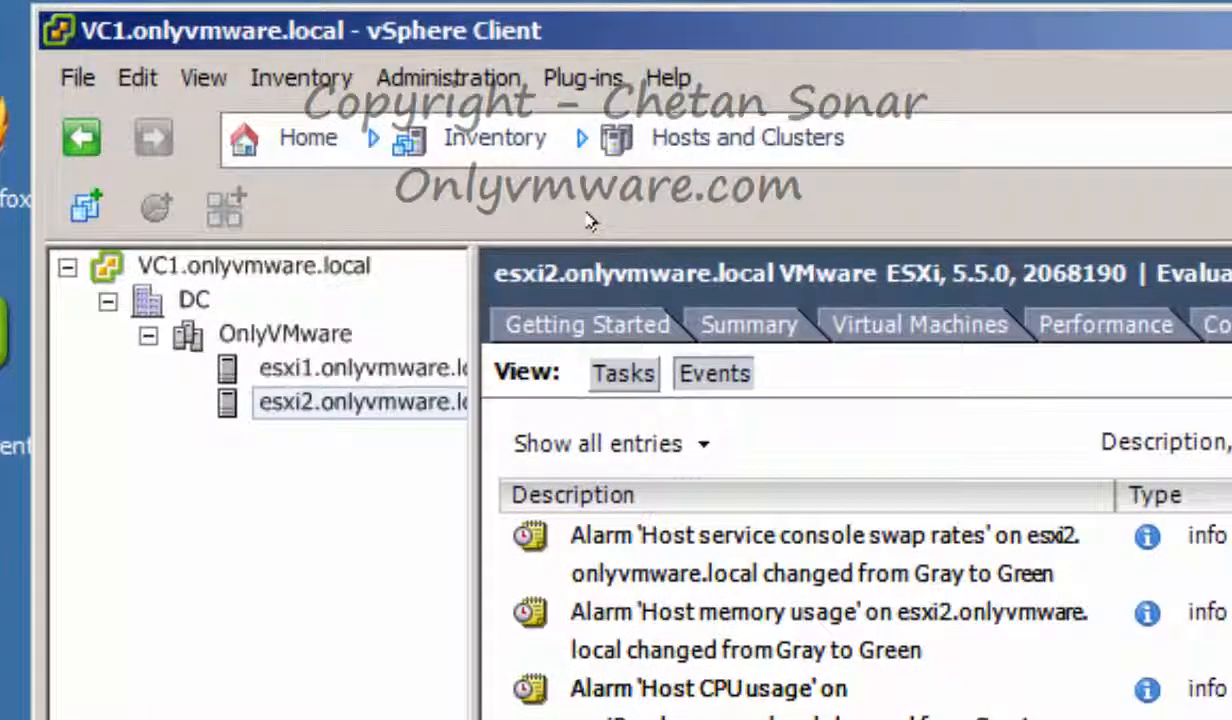
click(583, 77)
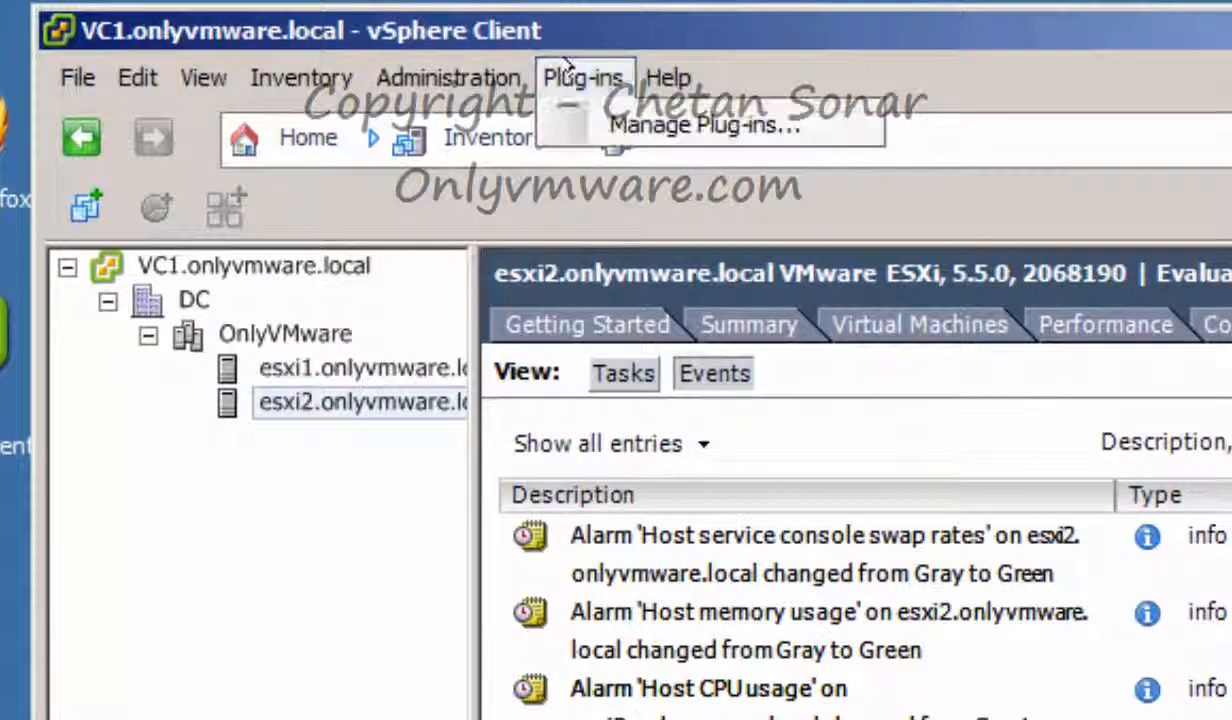
click(676, 122)
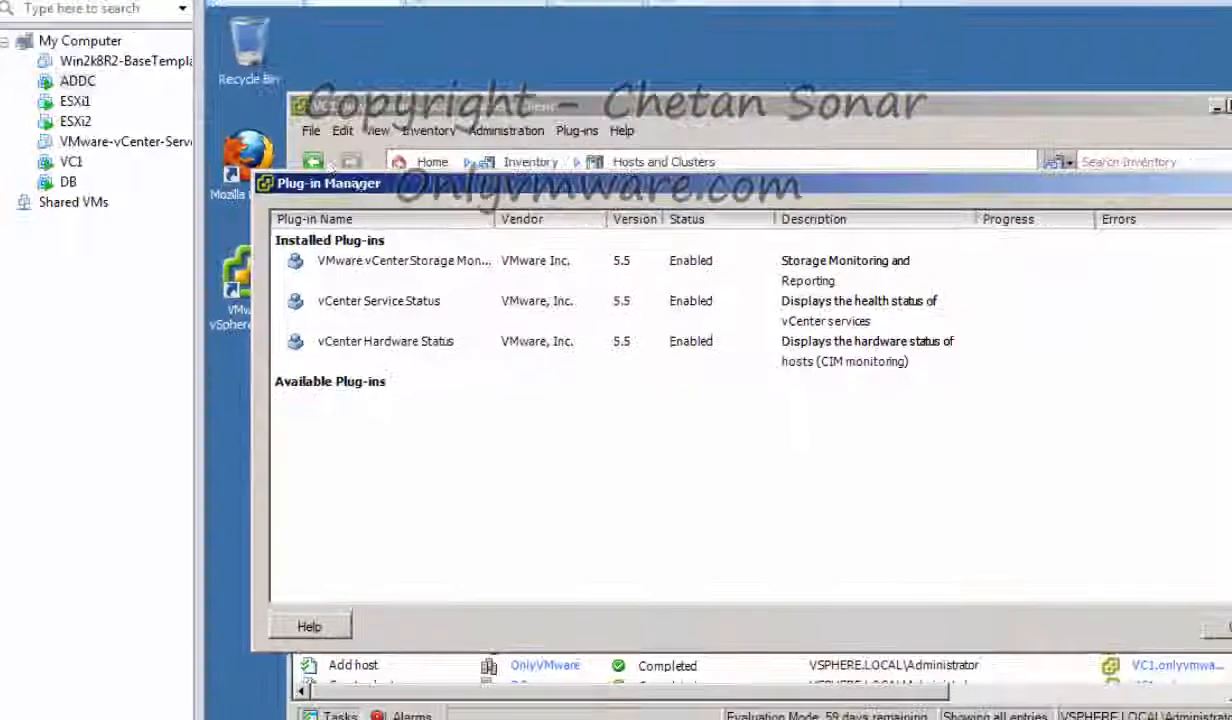
click(70, 161)
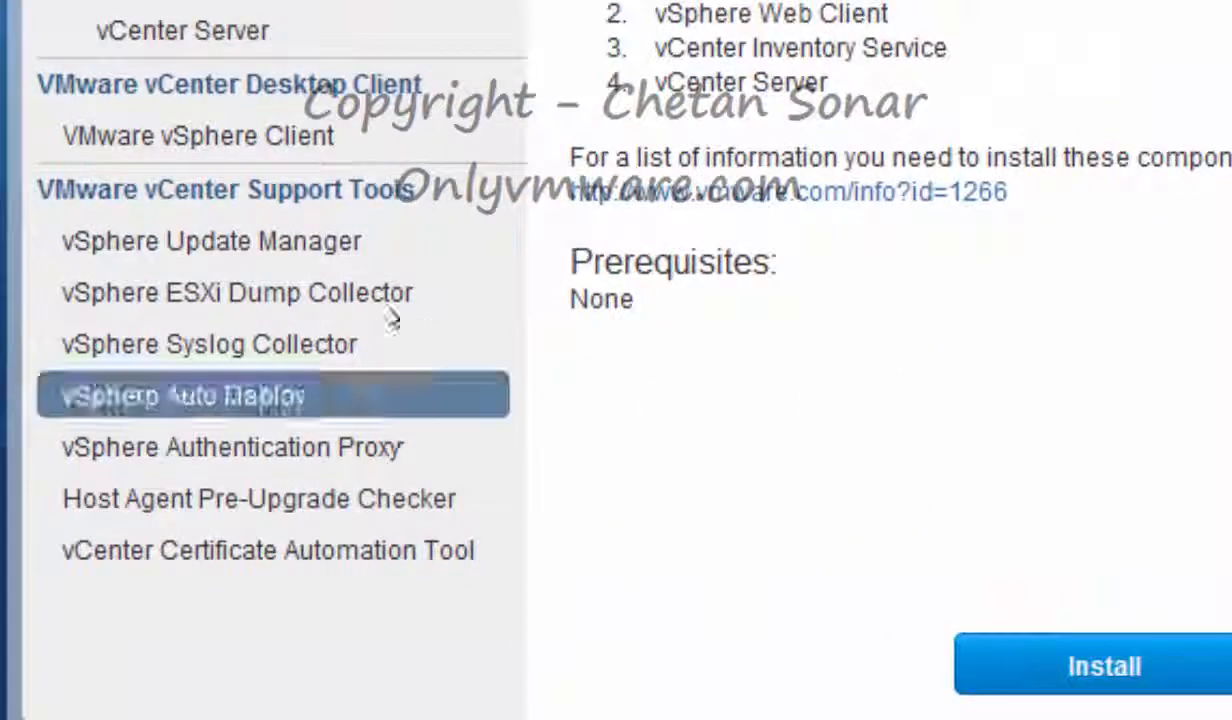
Start the vSphere Update Manager install in English (United States) and accept the licence
click(252, 239)
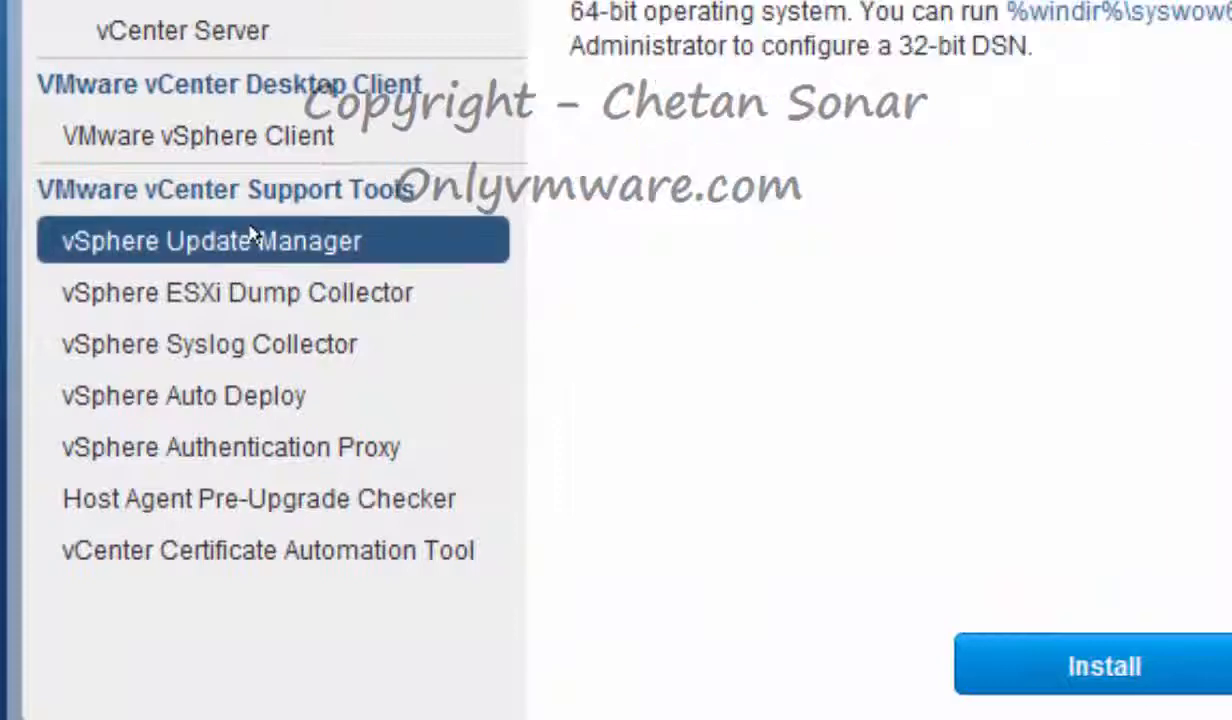
click(1143, 676)
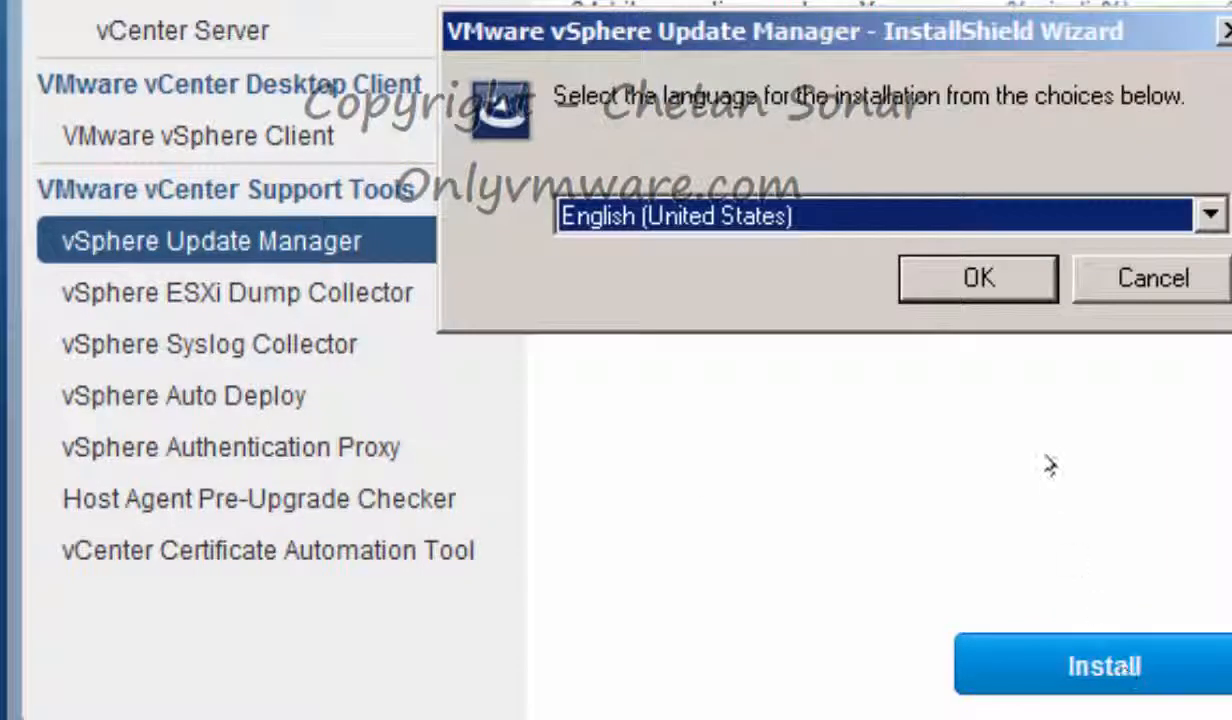
click(980, 278)
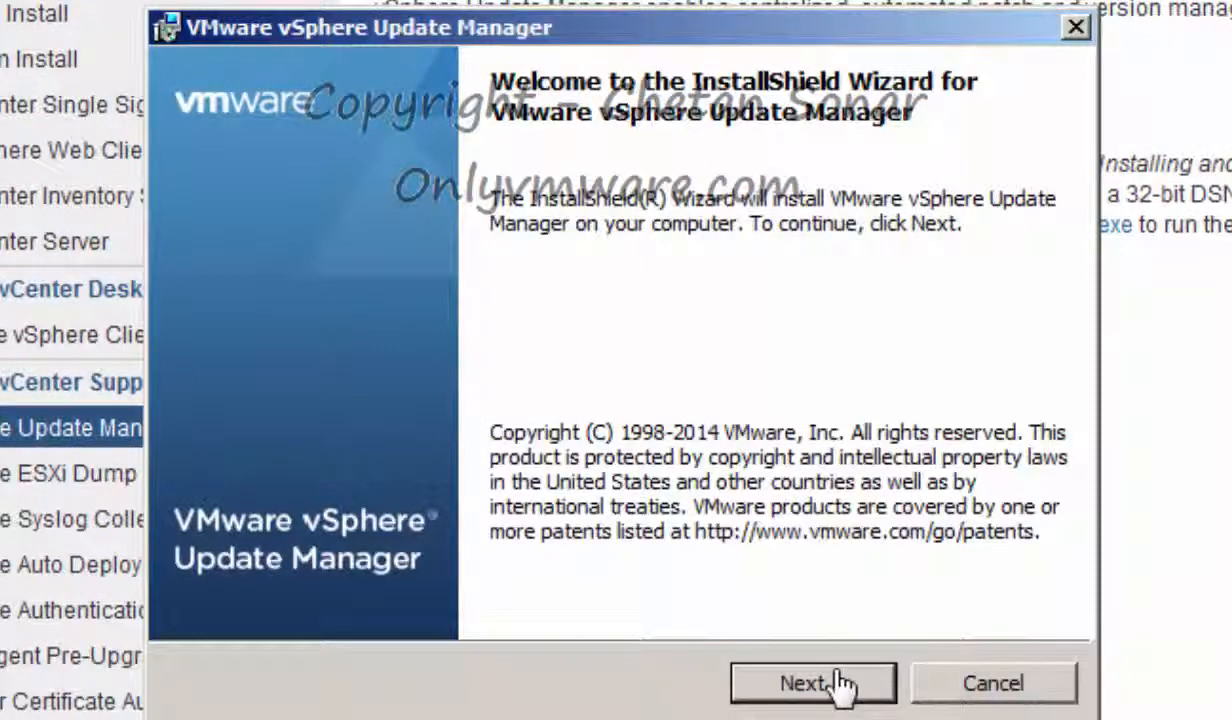
click(840, 685)
click(285, 546)
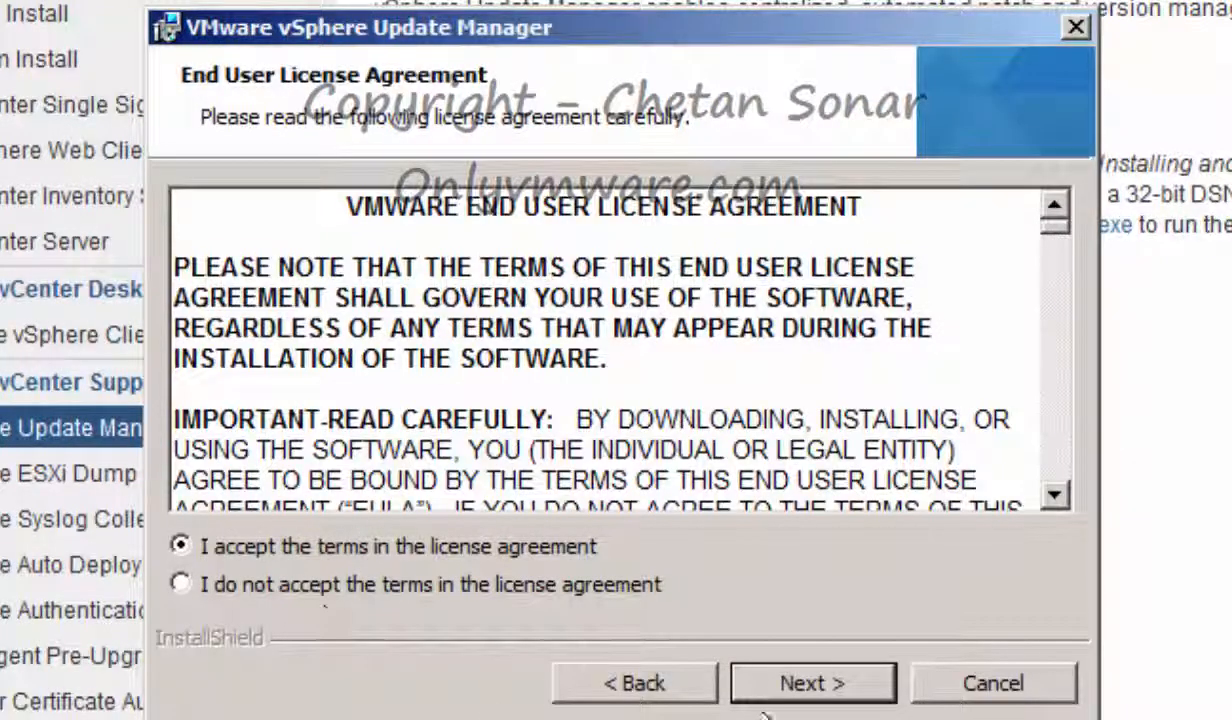
click(795, 682)
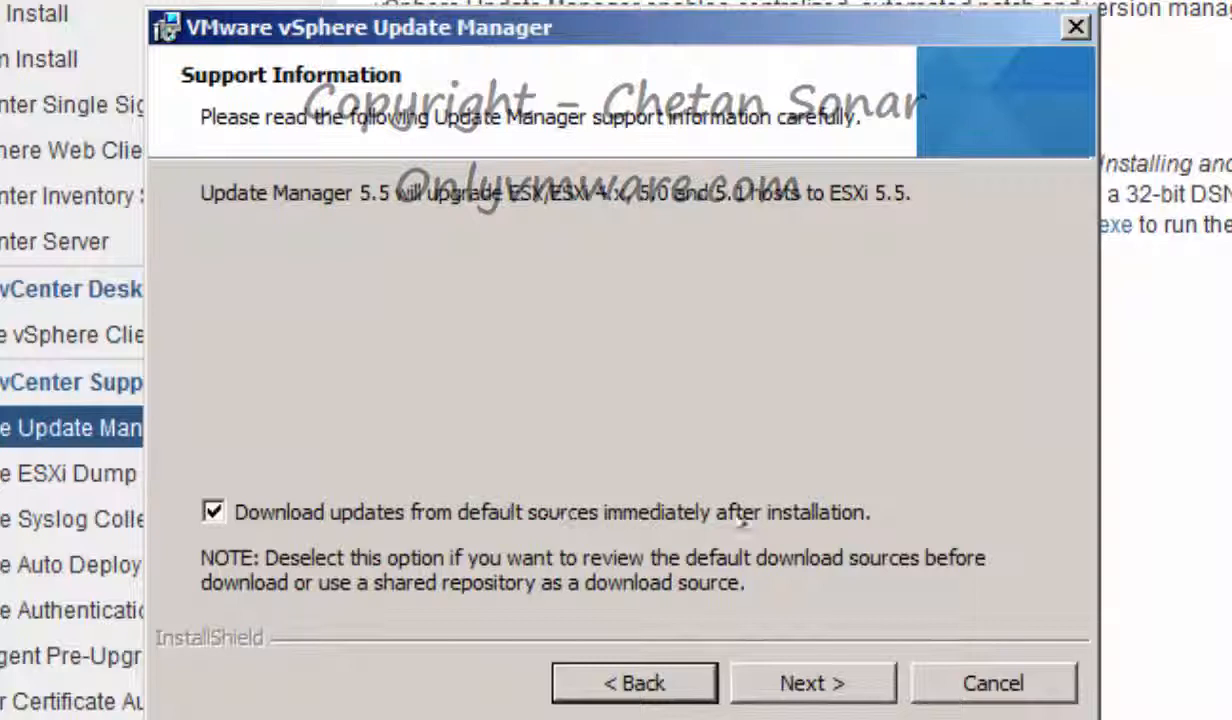
click(222, 512)
click(812, 683)
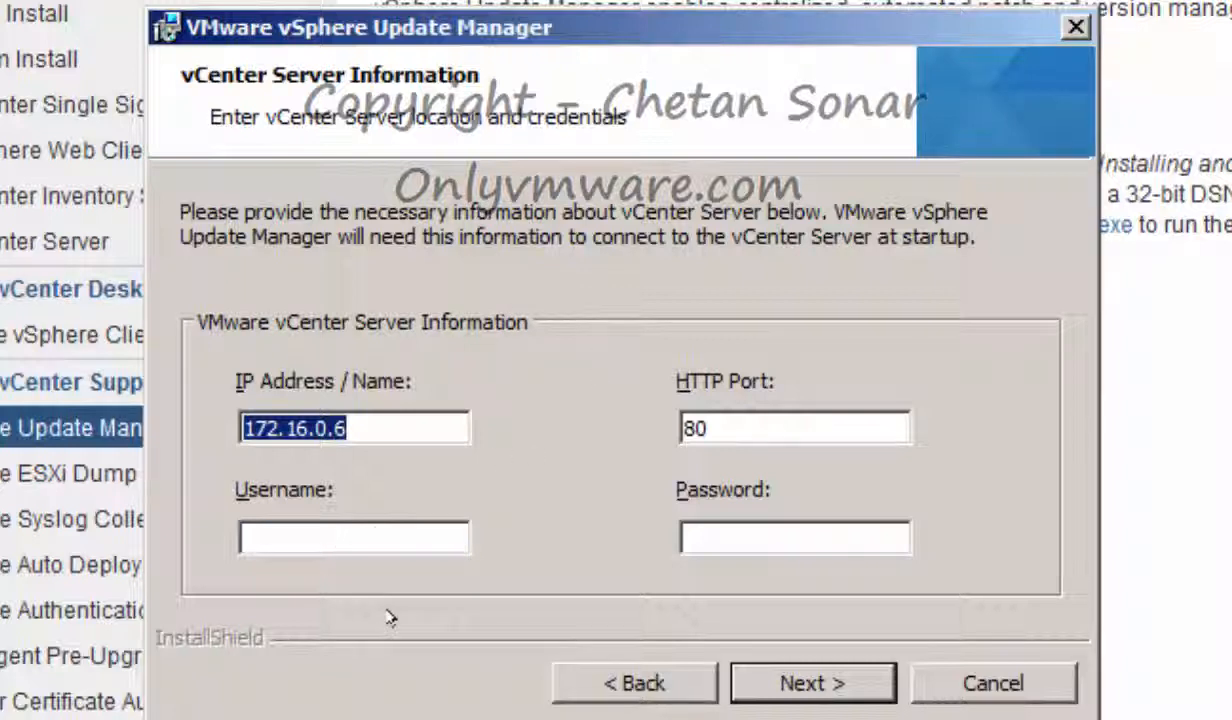
click(314, 535)
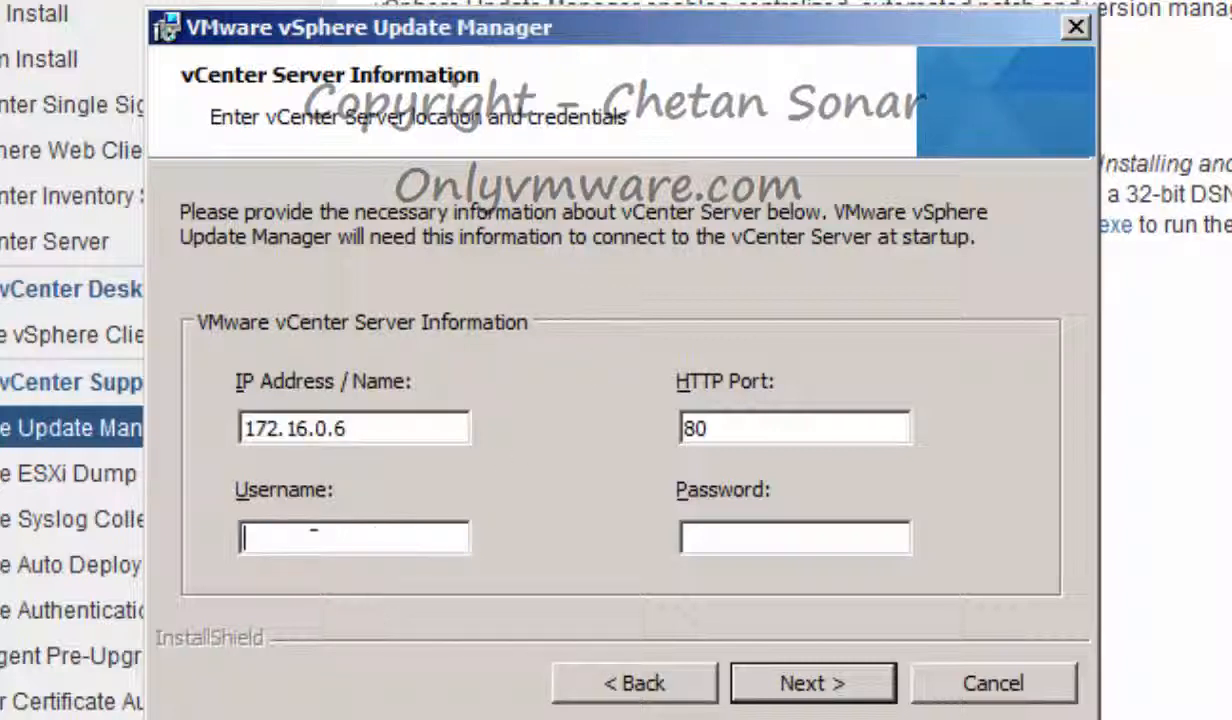
text(Administrator@vsphere.local)
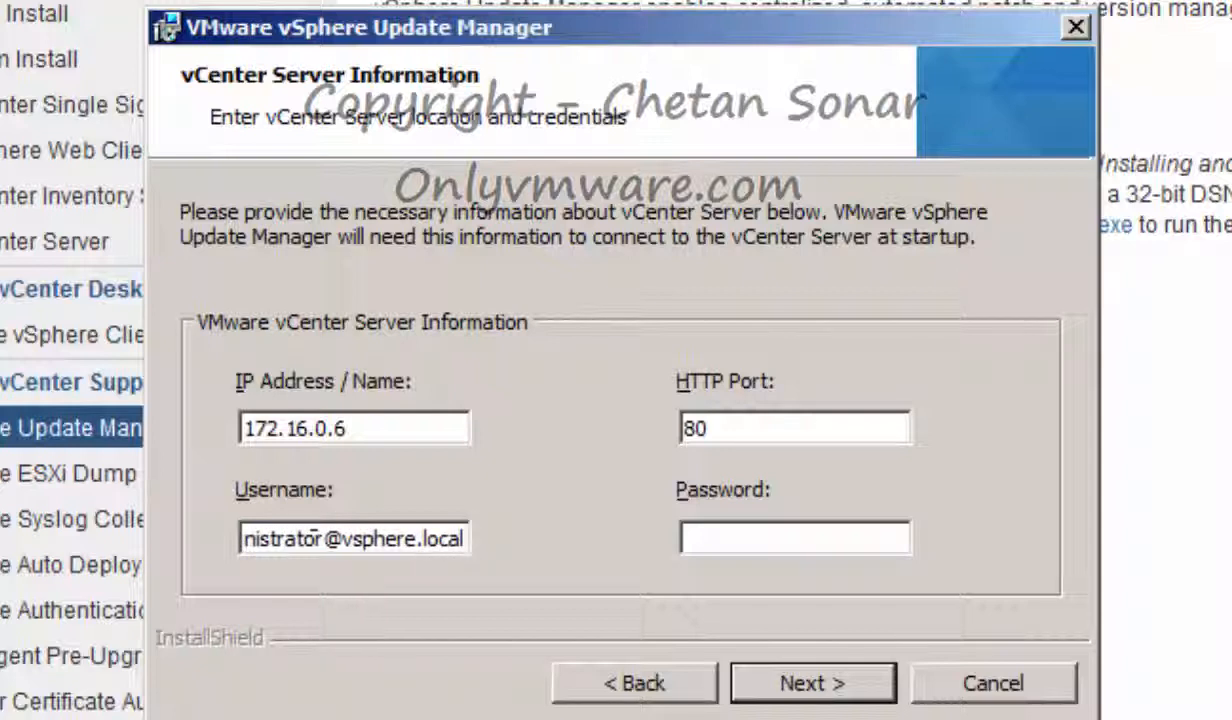
text(•••••••••••••••)
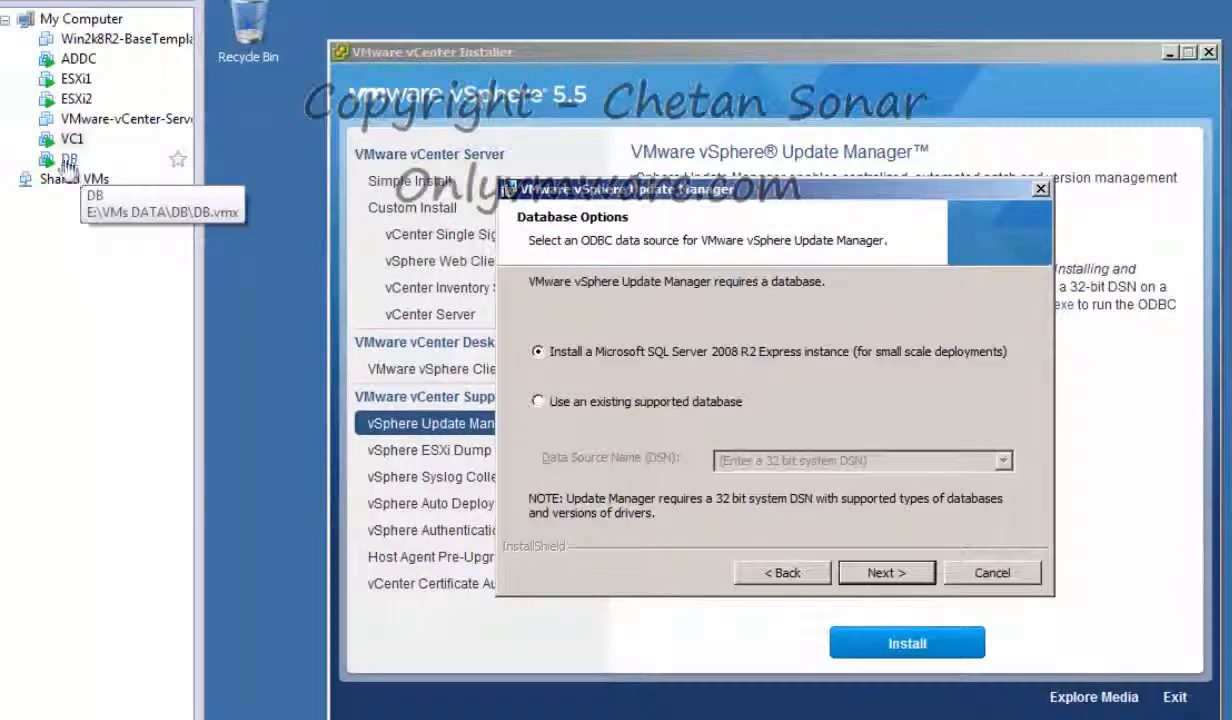
click(67, 161)
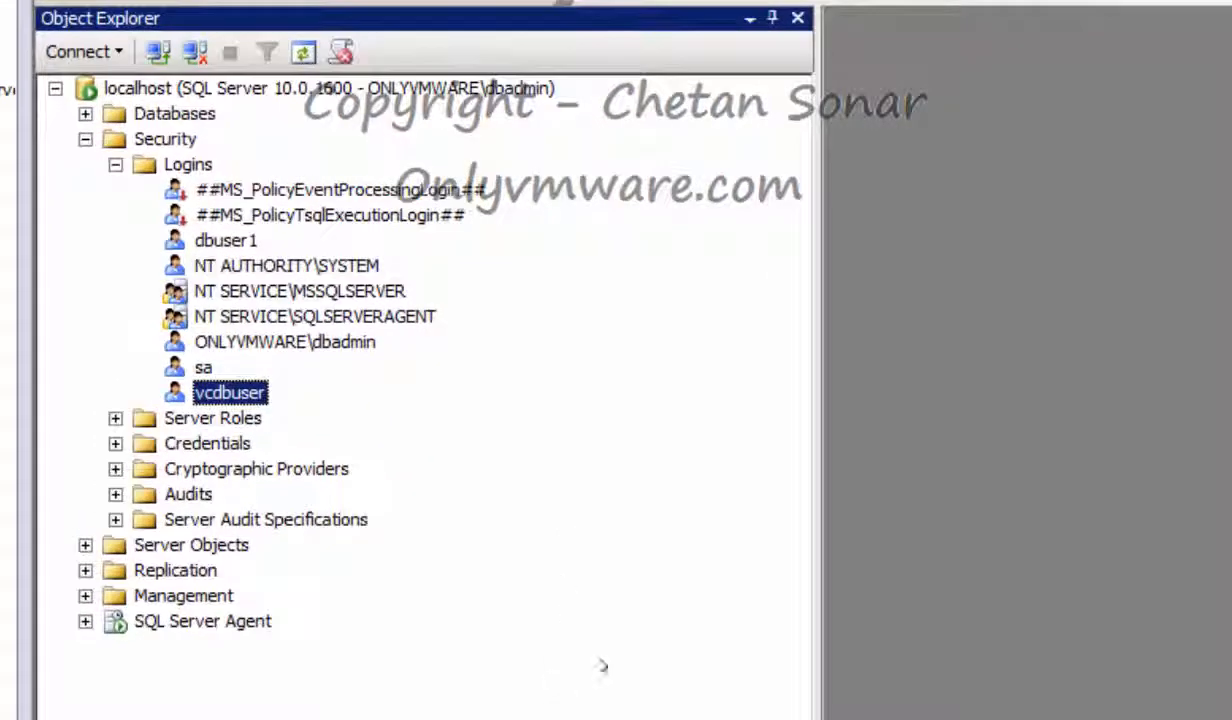
Start a new login under Logins named updatedbuser
right_click(179, 114)
click(84, 194)
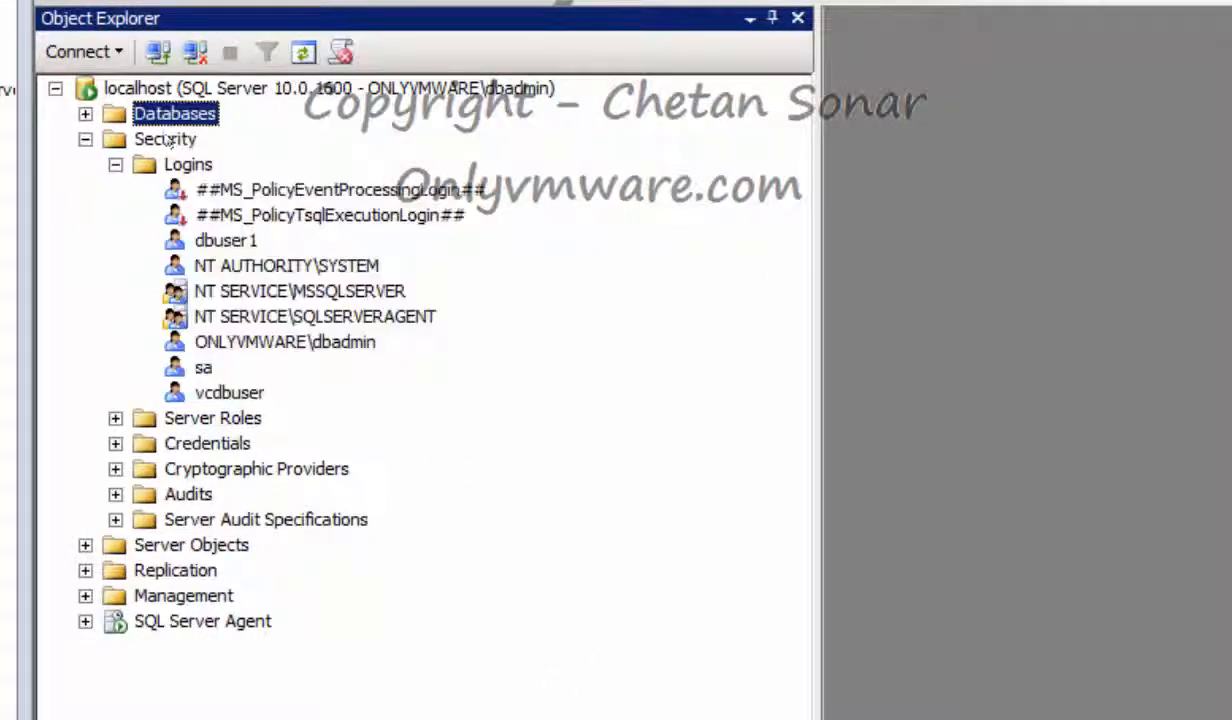
right_click(205, 166)
click(325, 187)
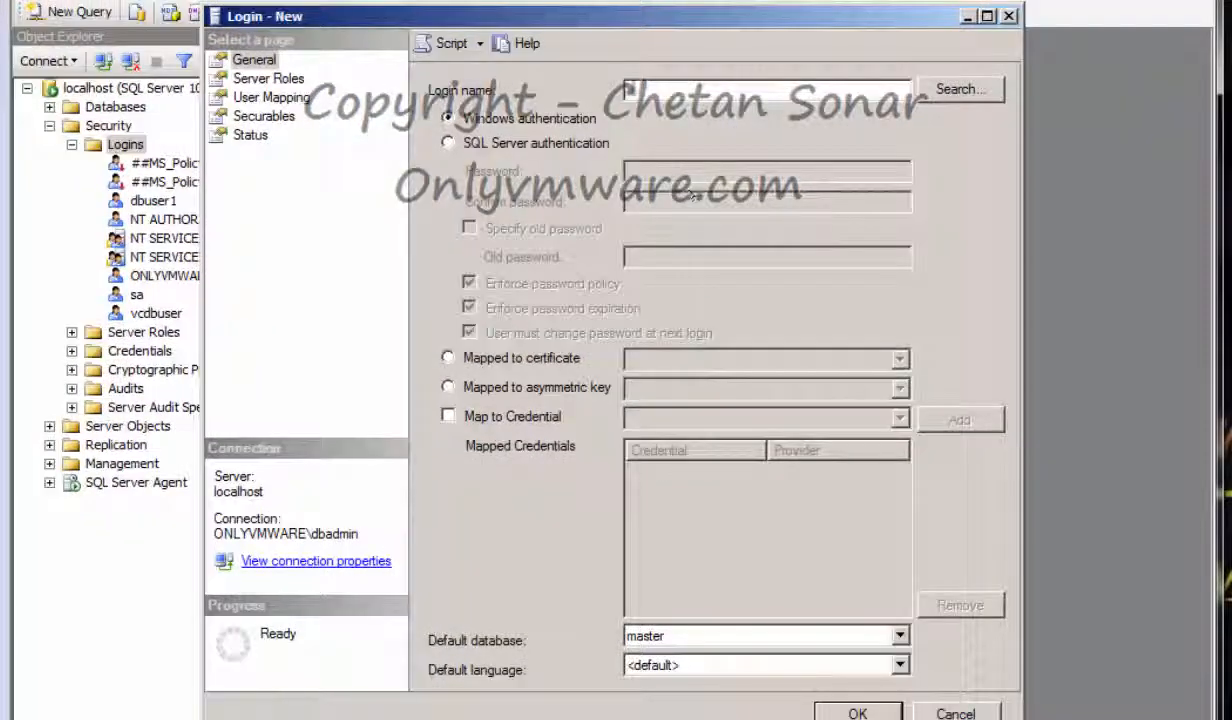
text(update)
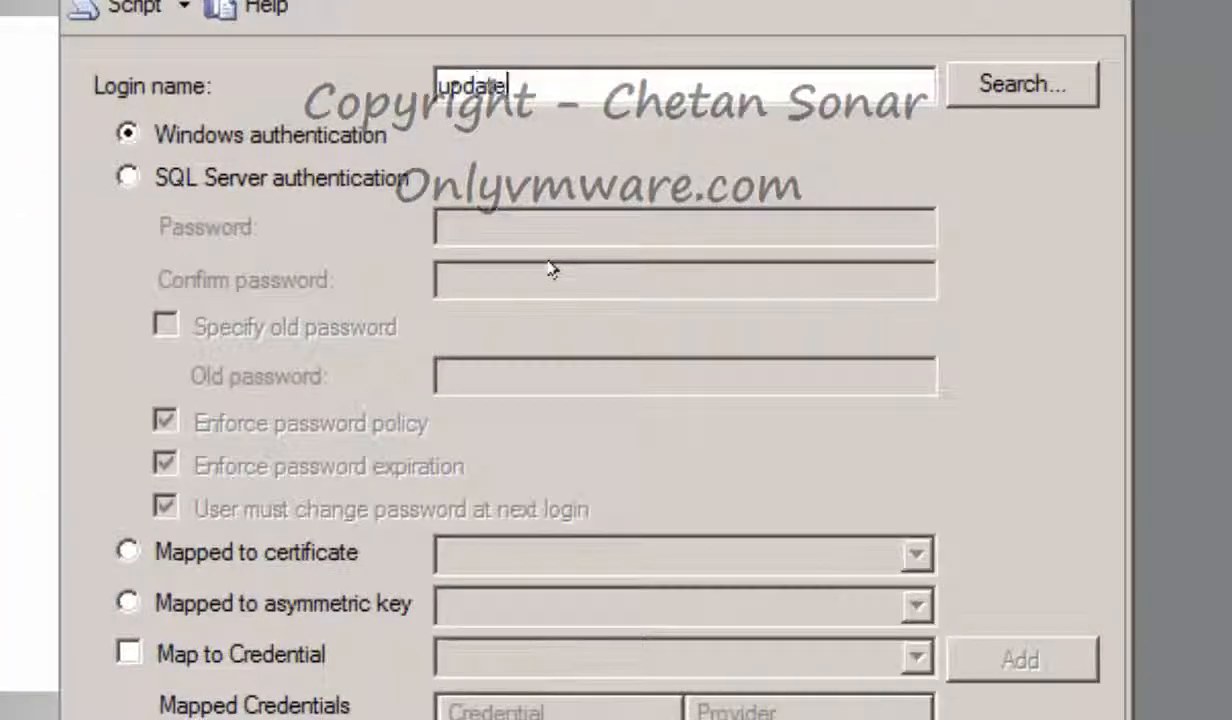
text(dbuser)
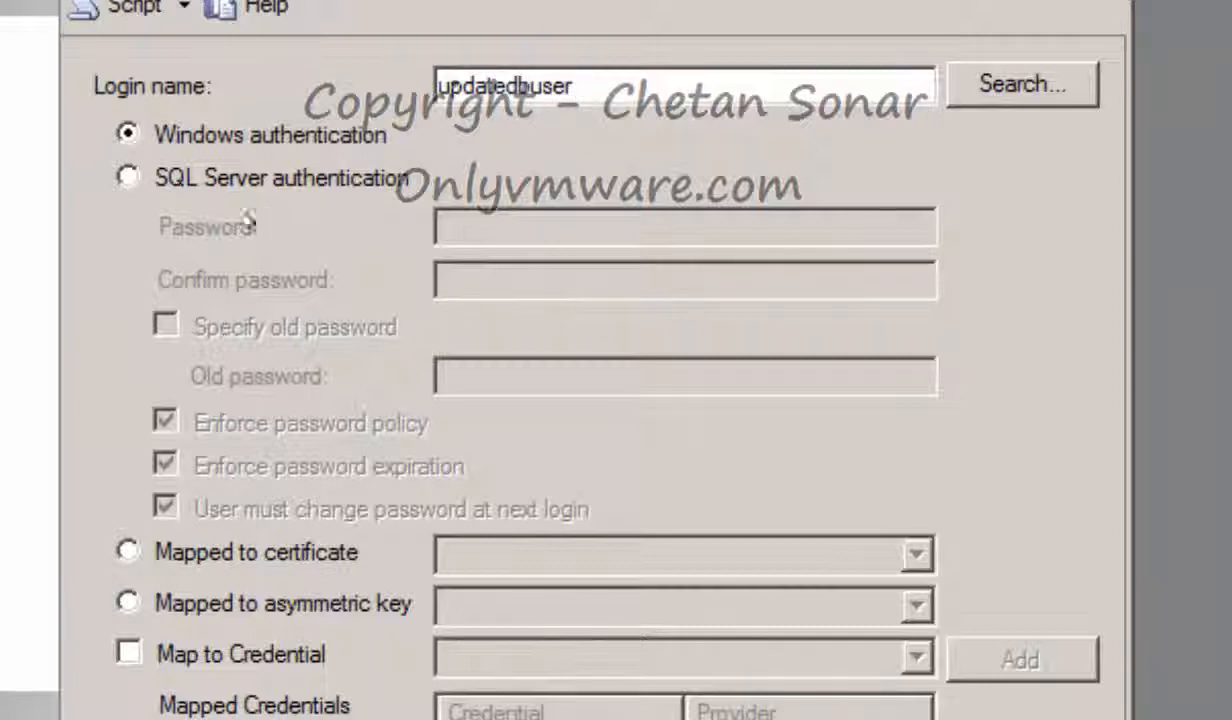
Set updatedbuser to SQL Server authentication with a password and password policy enforcement off
click(176, 178)
click(482, 226)
text(••••••••••••••)
key(Tab)
text(•••••••••••••)
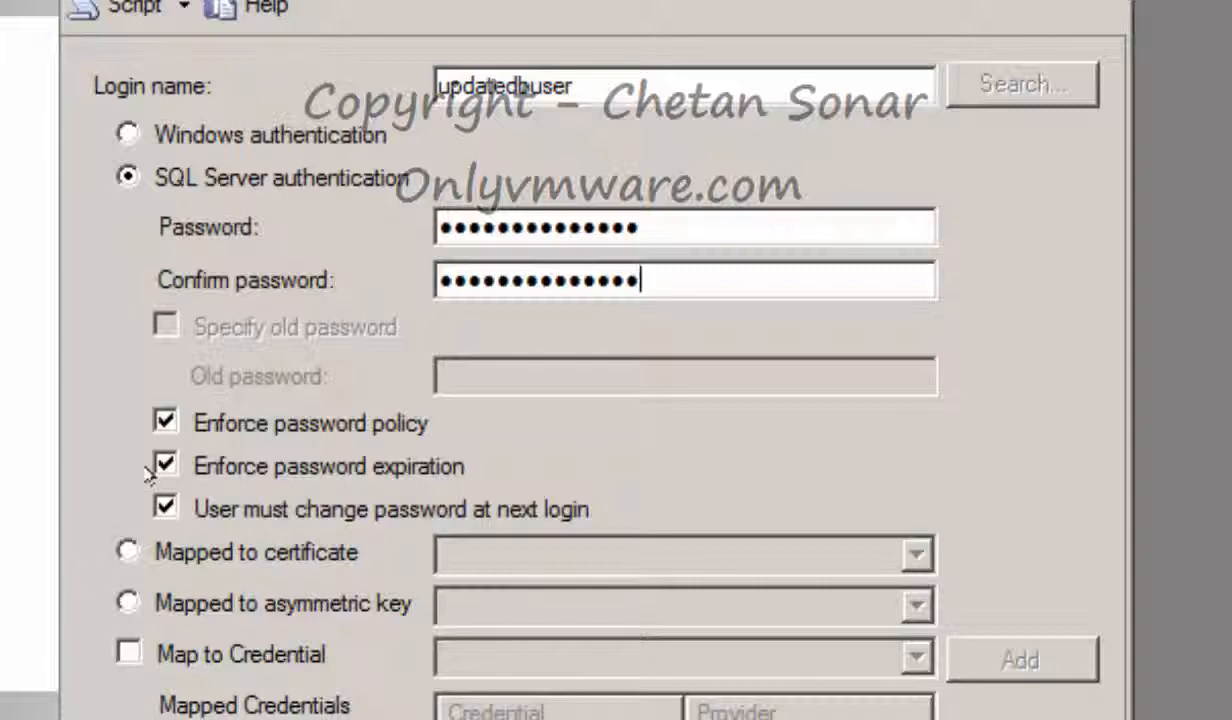
click(164, 421)
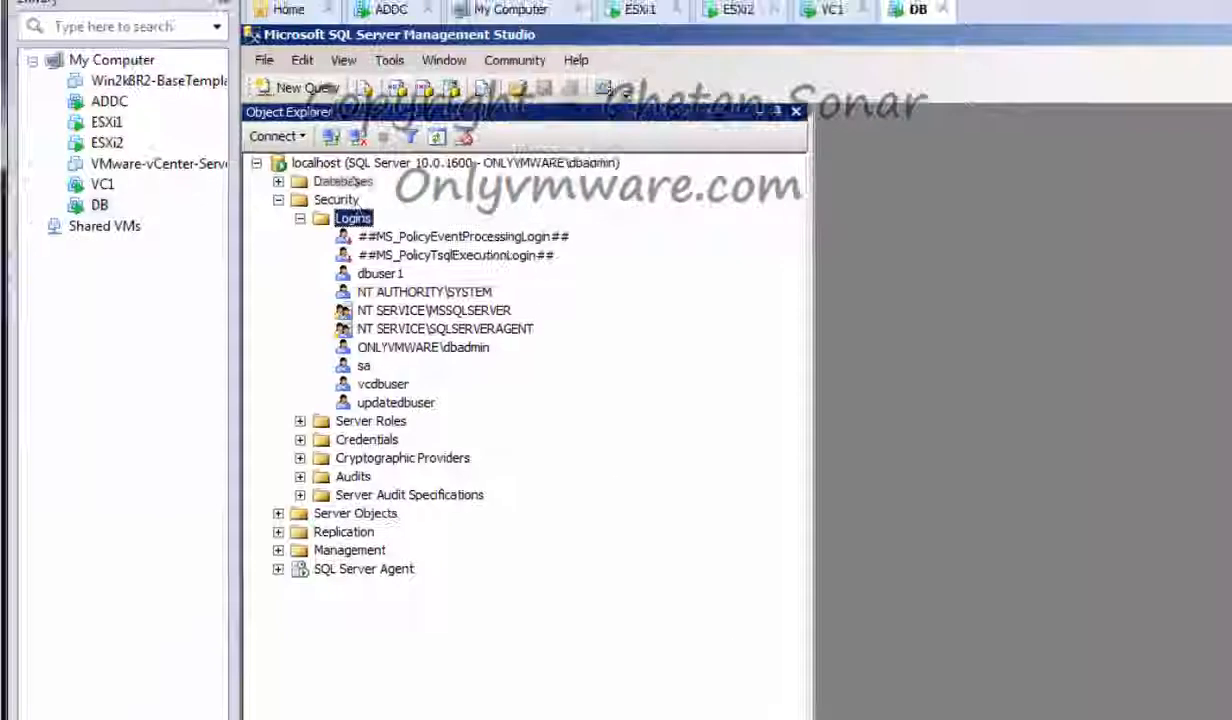
right_click(343, 181)
click(445, 197)
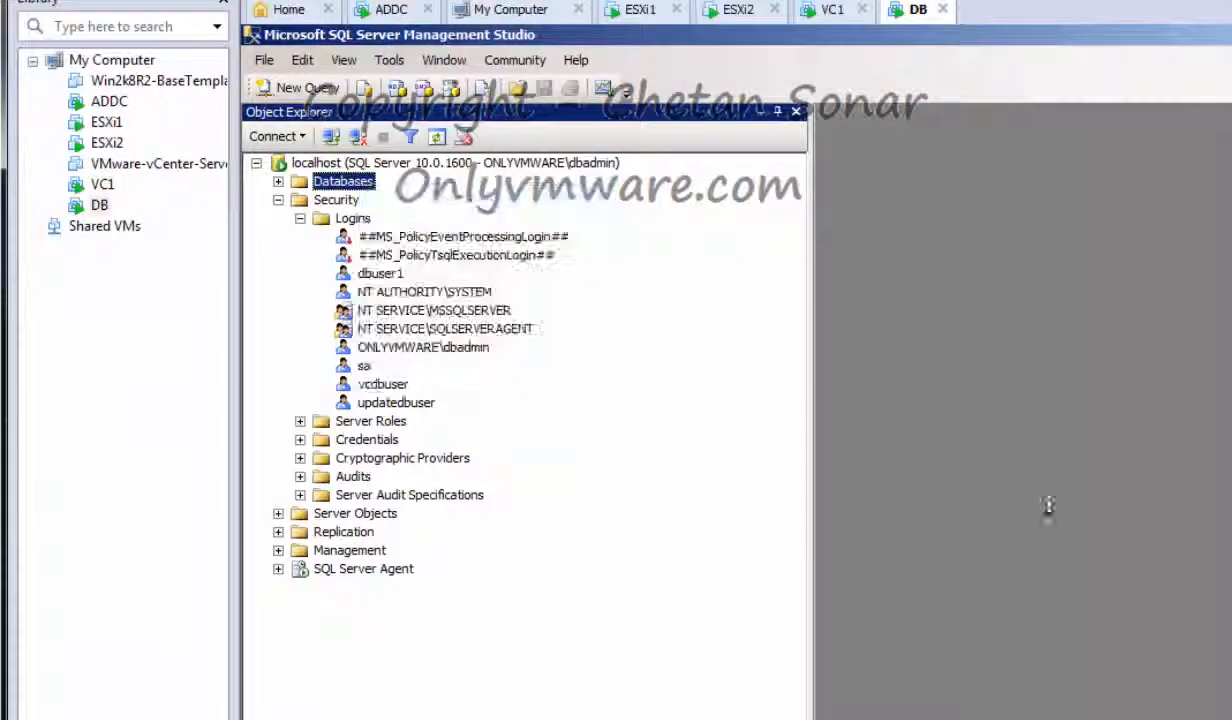
Name the new database updatedb and set its owner to updatedbuser
text(updatedb)
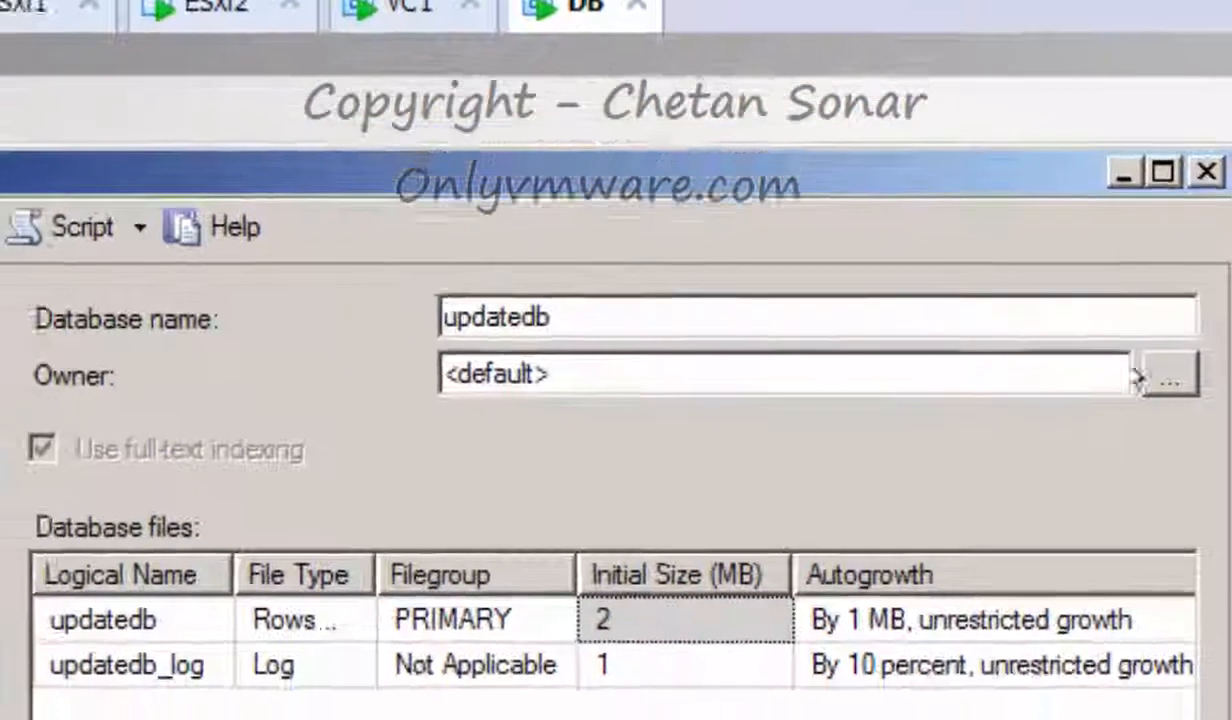
click(1168, 414)
text(up)
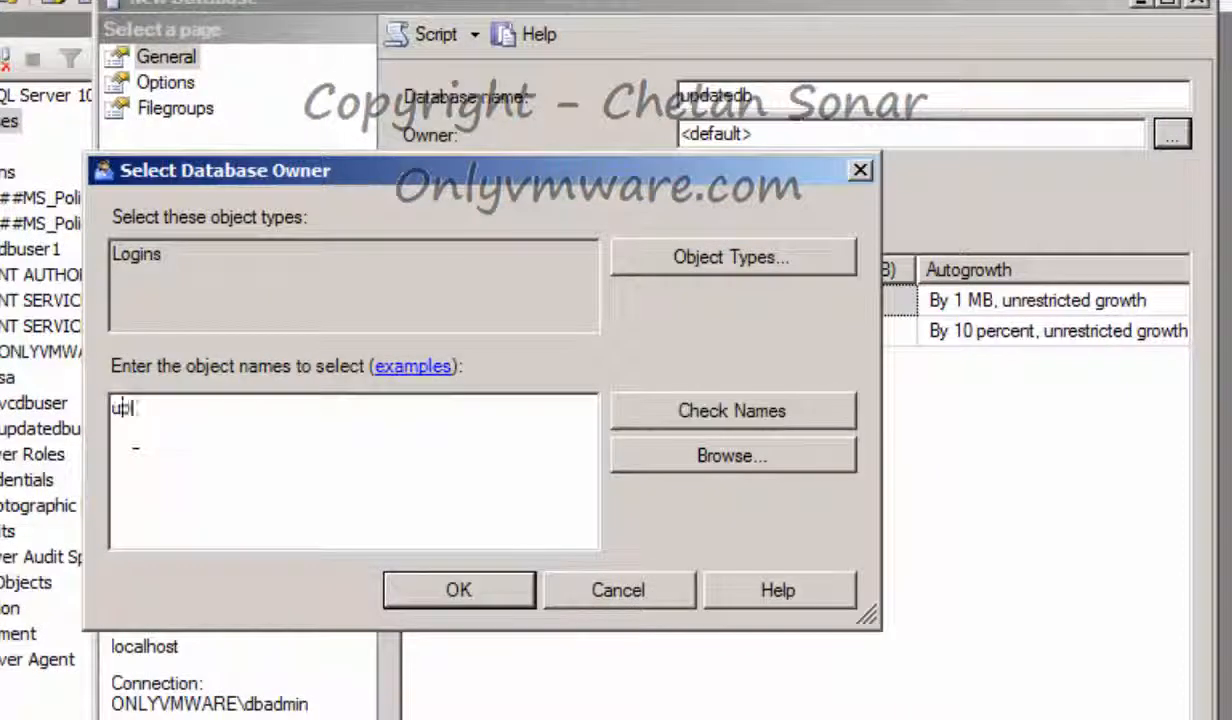
text(datedbuser)
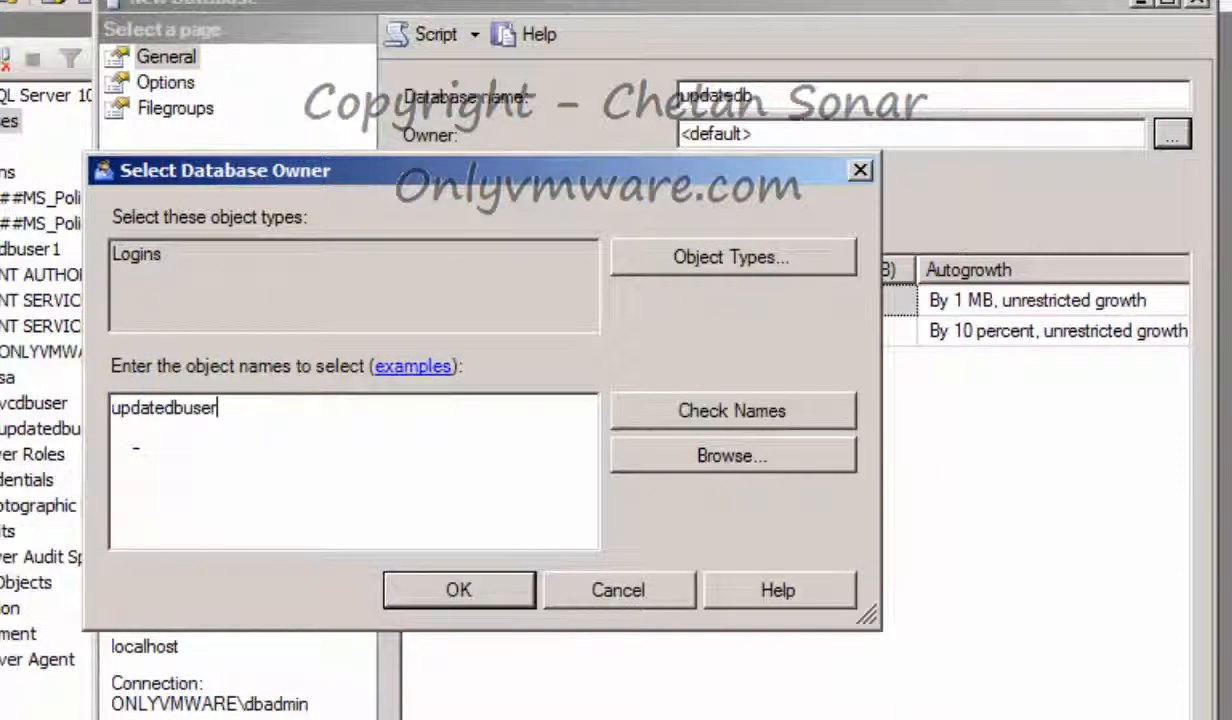
click(622, 411)
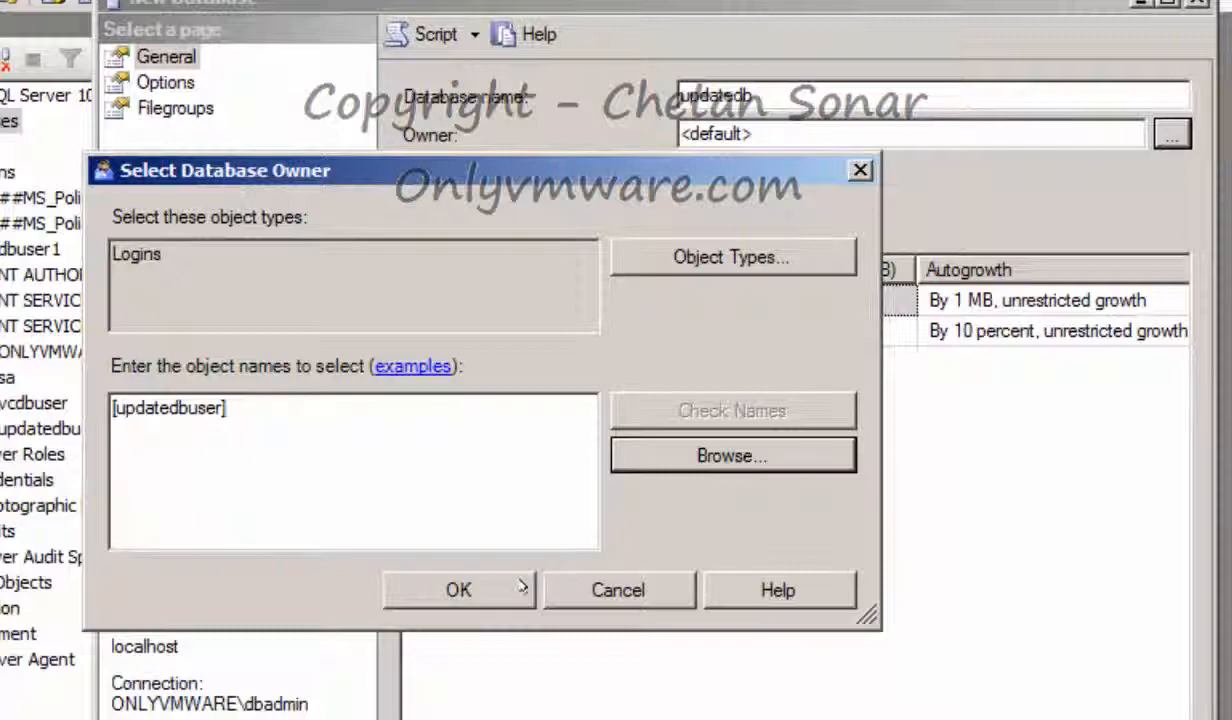
click(459, 589)
click(170, 81)
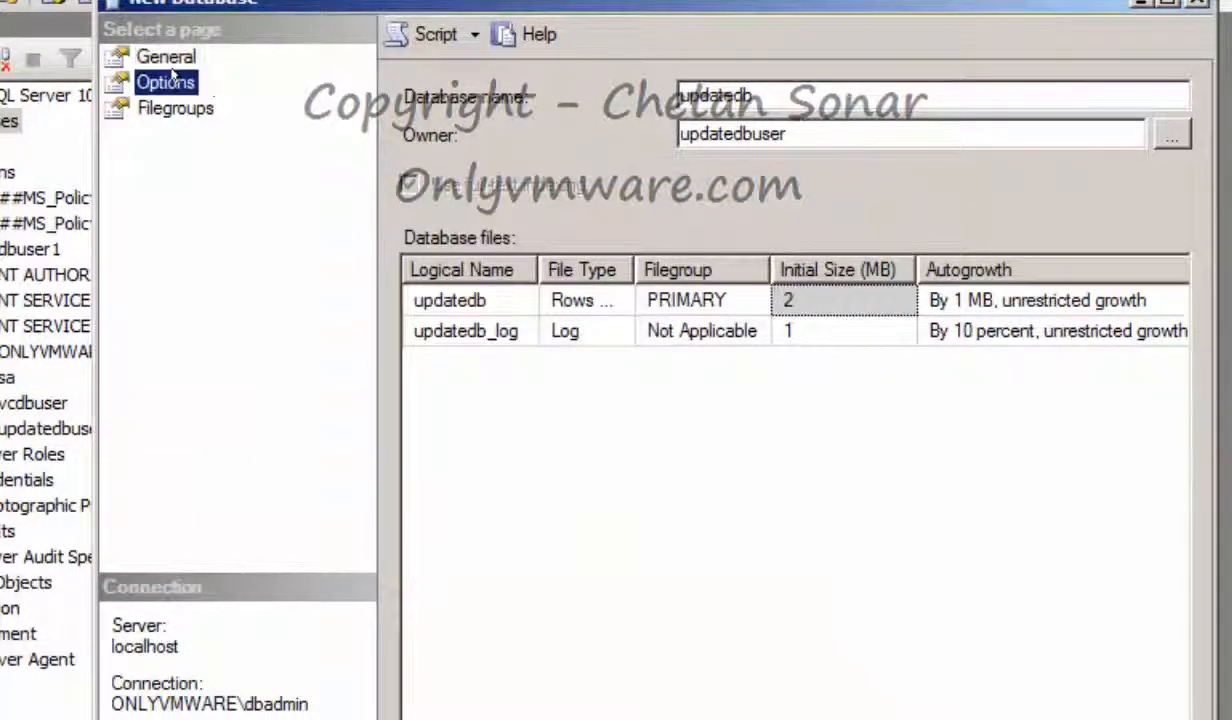
click(175, 108)
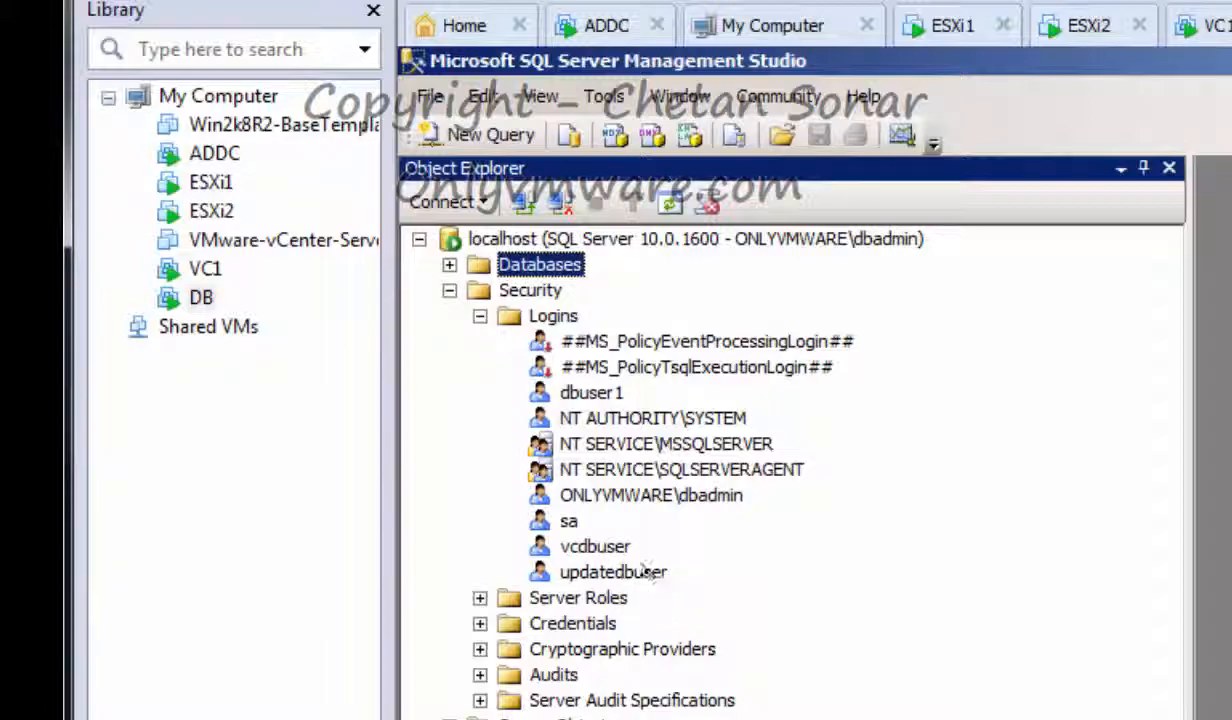
Open the Properties of the updatedbuser login
click(652, 572)
right_click(646, 572)
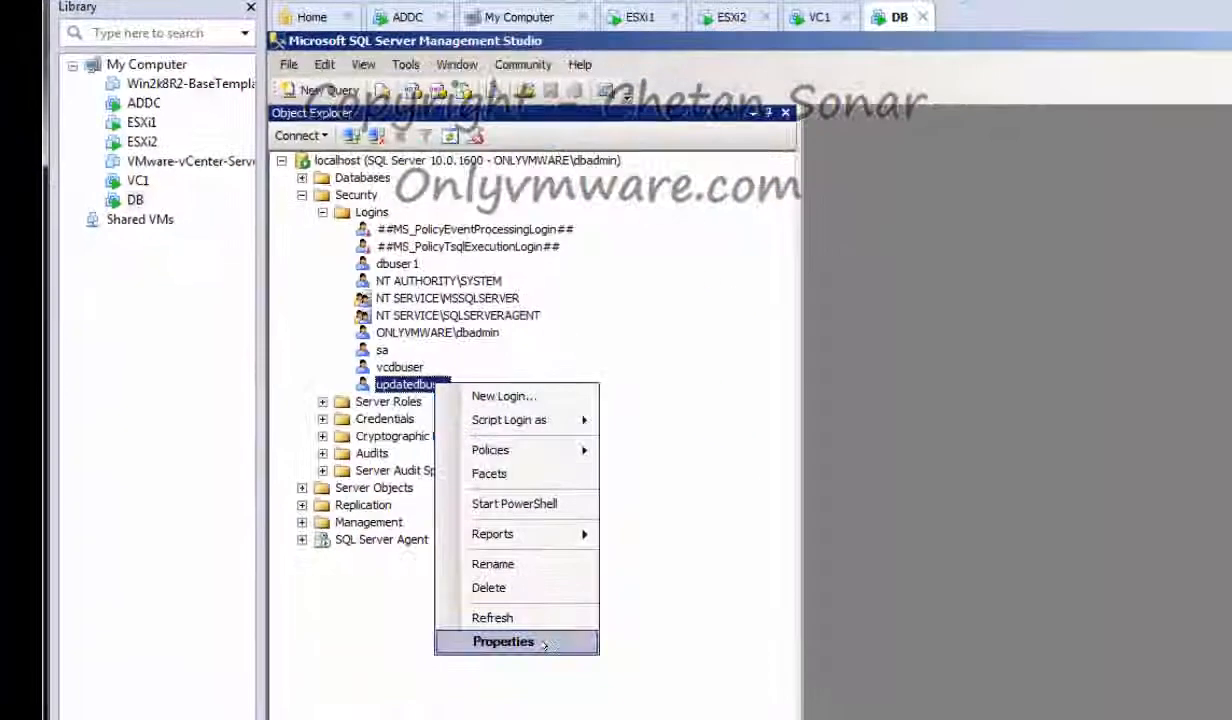
click(544, 644)
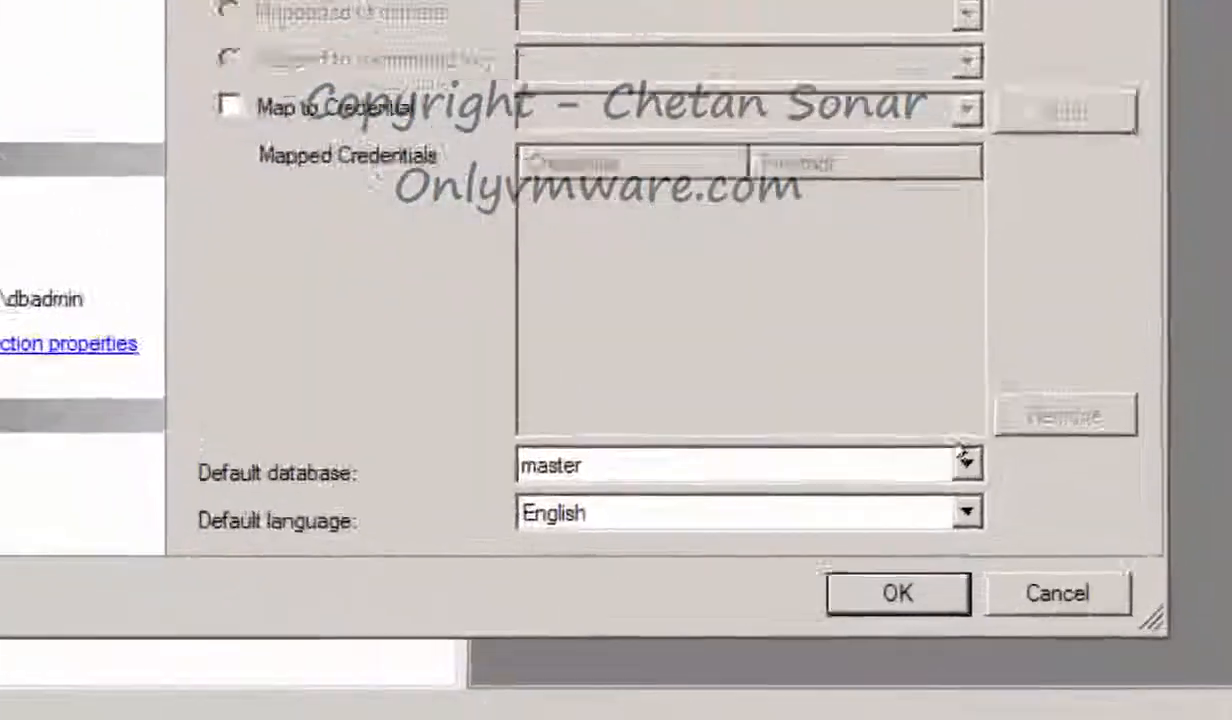
Set updatedbuser's default database to updatedb and grant all server roles, bulkadmin through sysadmin
click(965, 460)
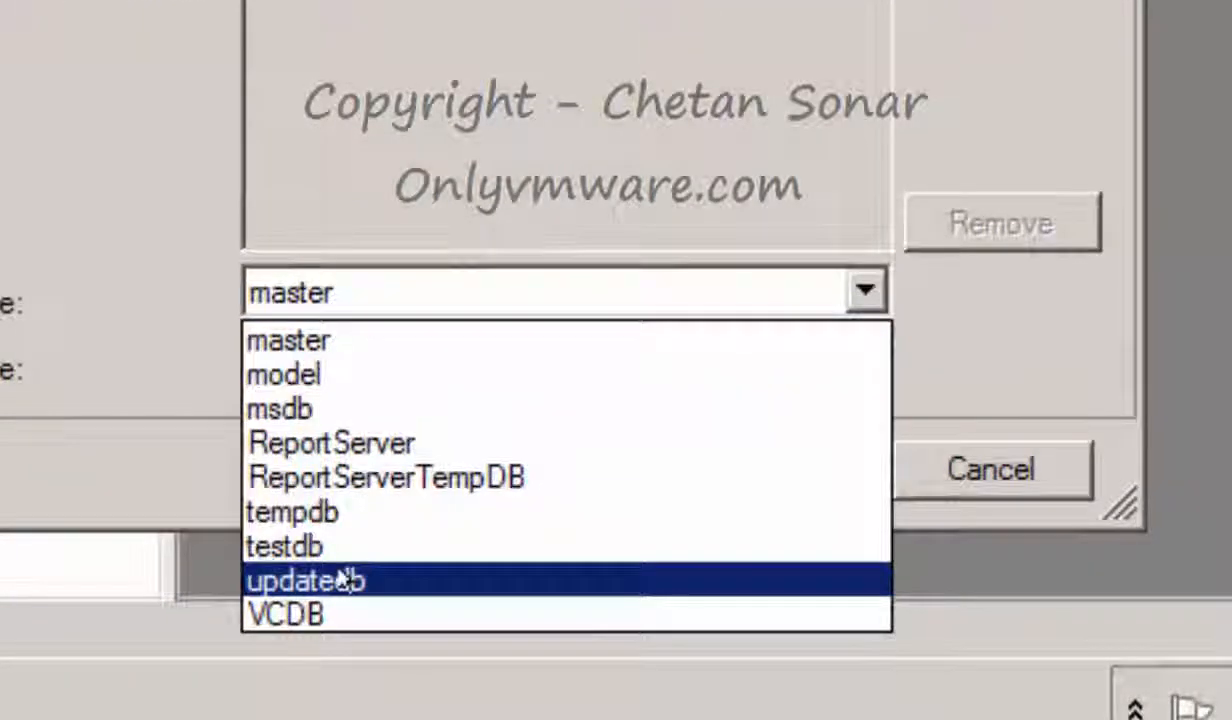
click(340, 580)
click(421, 94)
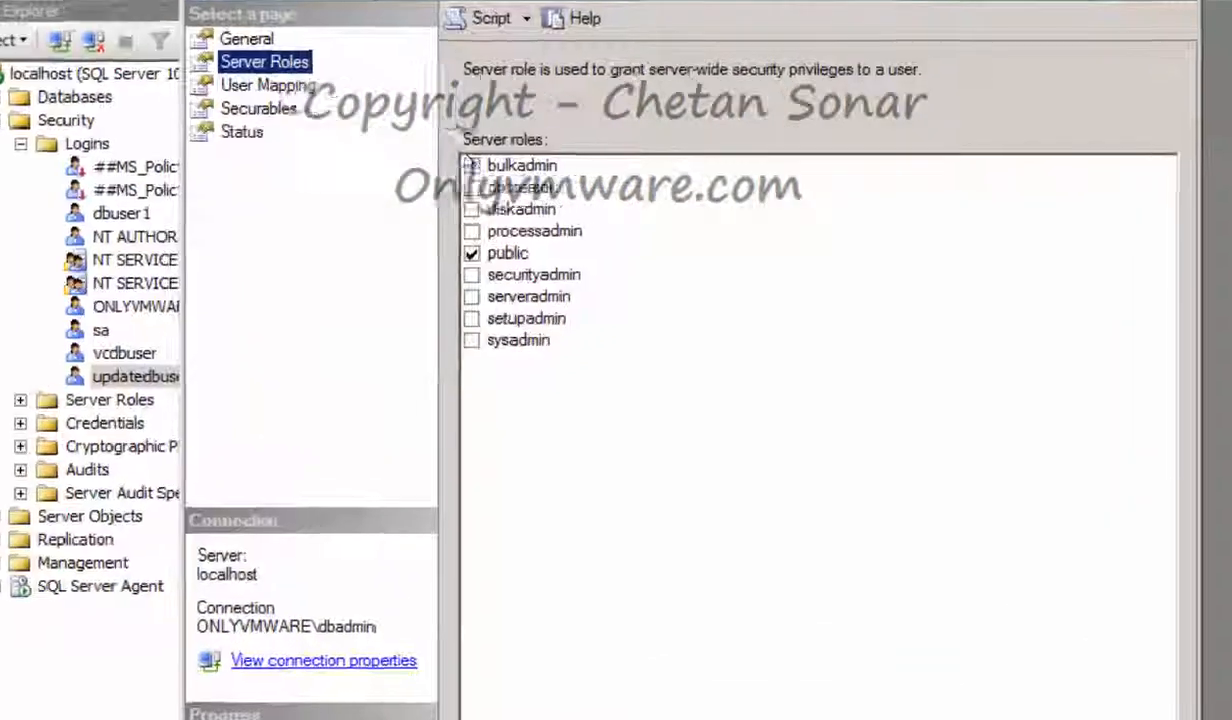
click(575, 171)
click(336, 216)
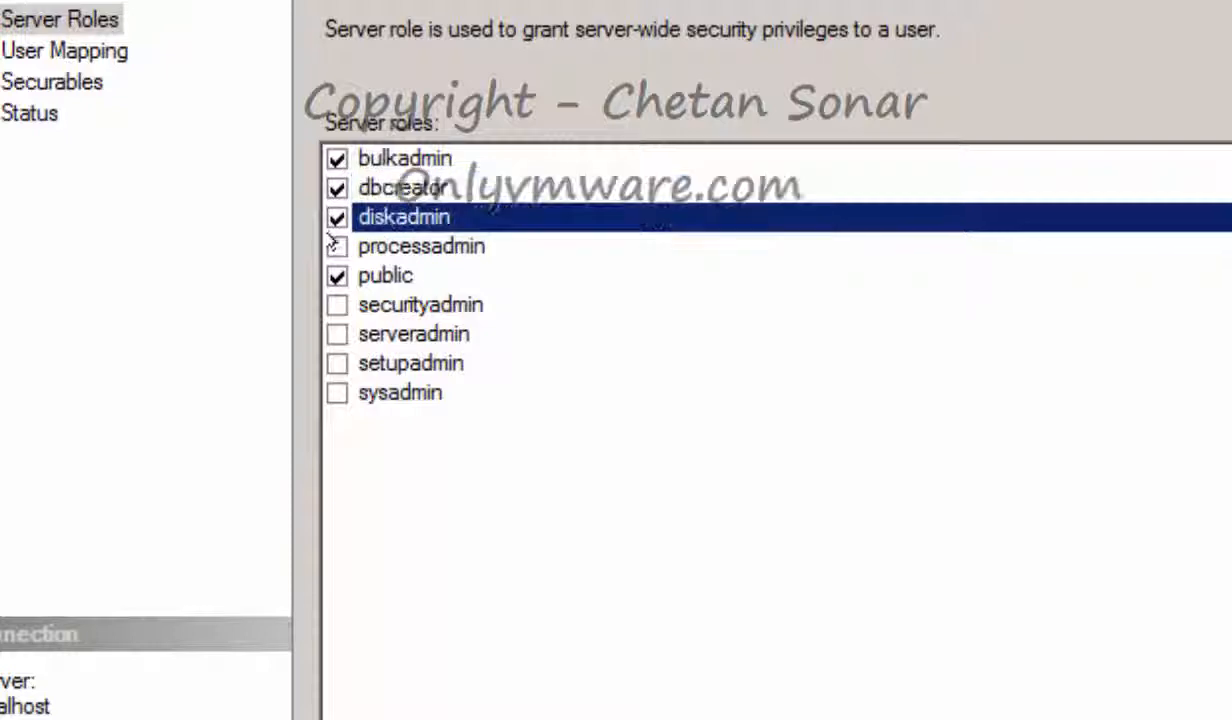
click(336, 246)
click(336, 304)
click(336, 334)
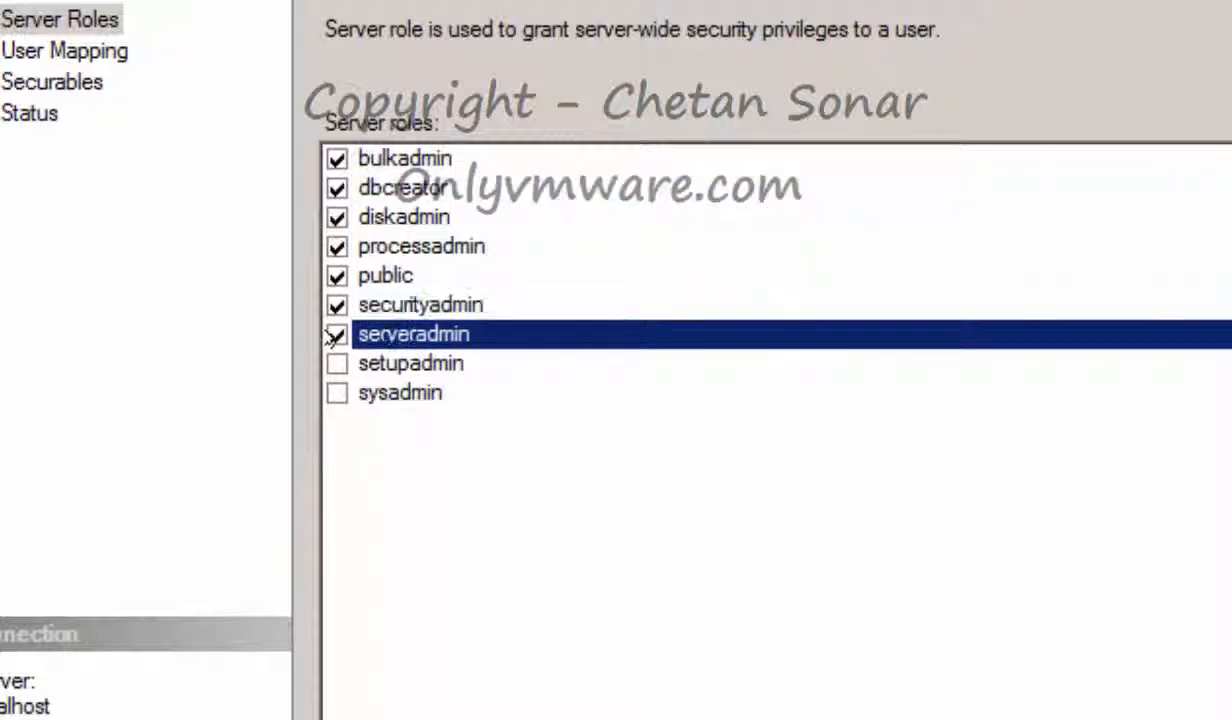
click(336, 363)
click(336, 392)
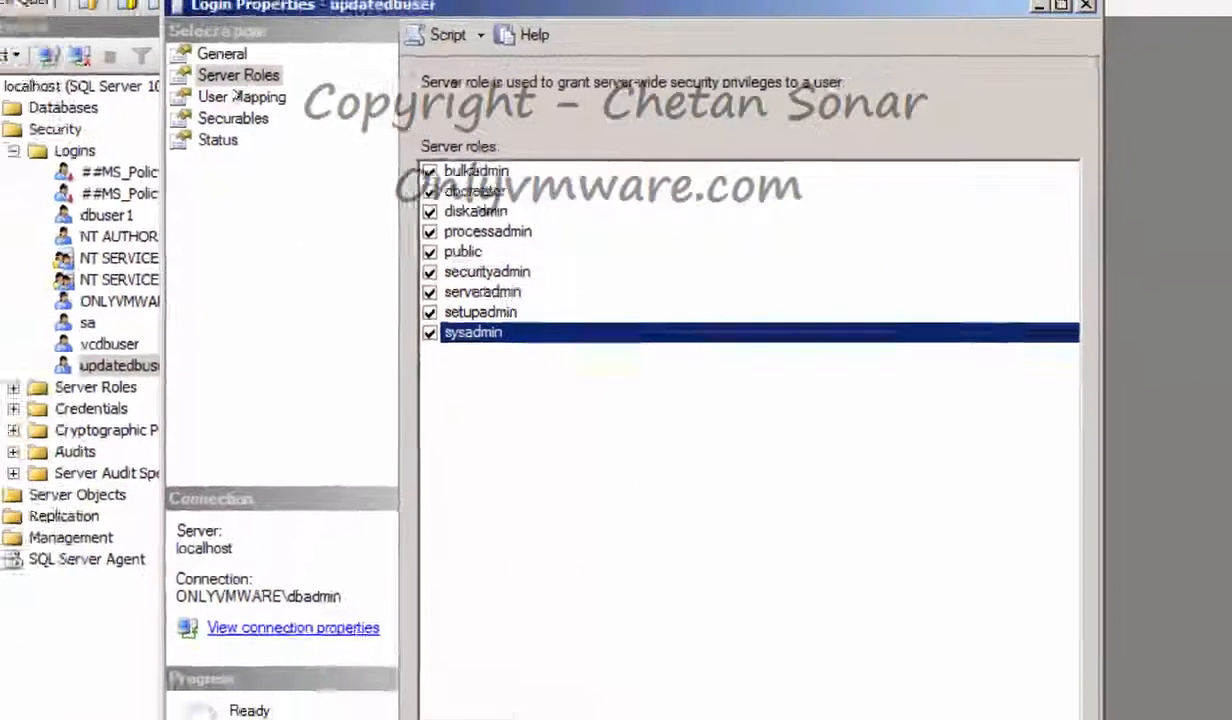
Review the login's user mapping and securables, save it, then pick an existing supported database
click(115, 63)
click(100, 92)
click(317, 117)
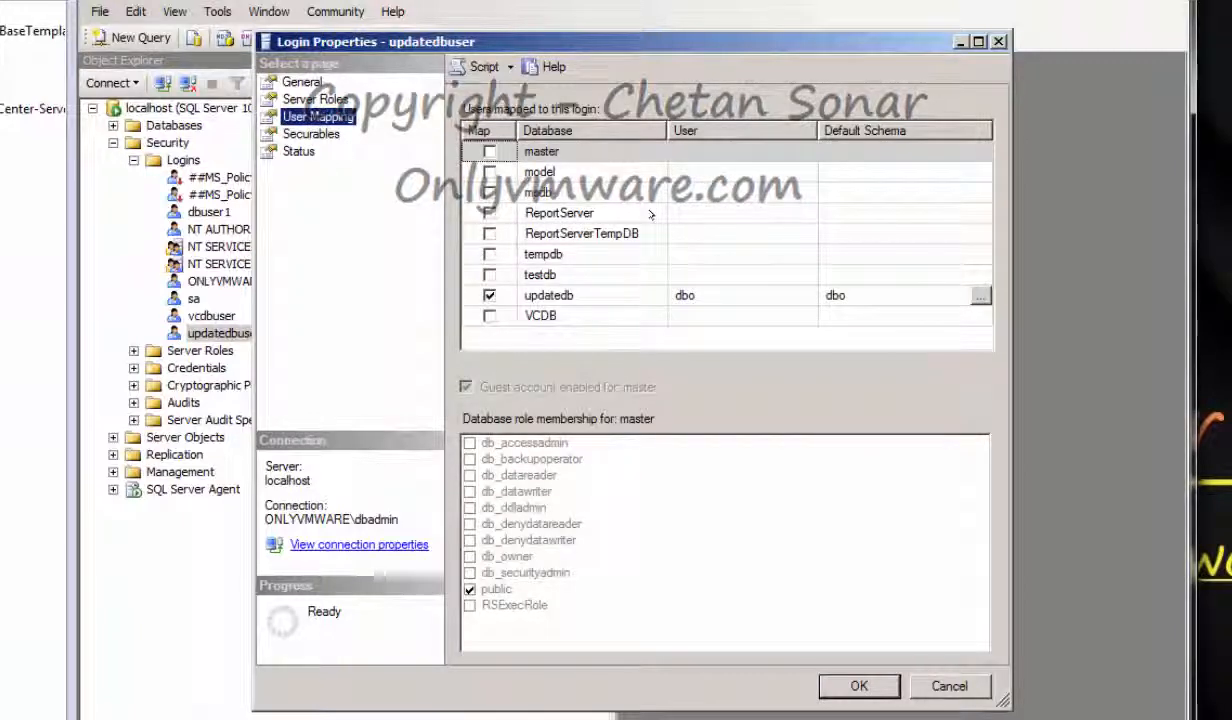
click(859, 686)
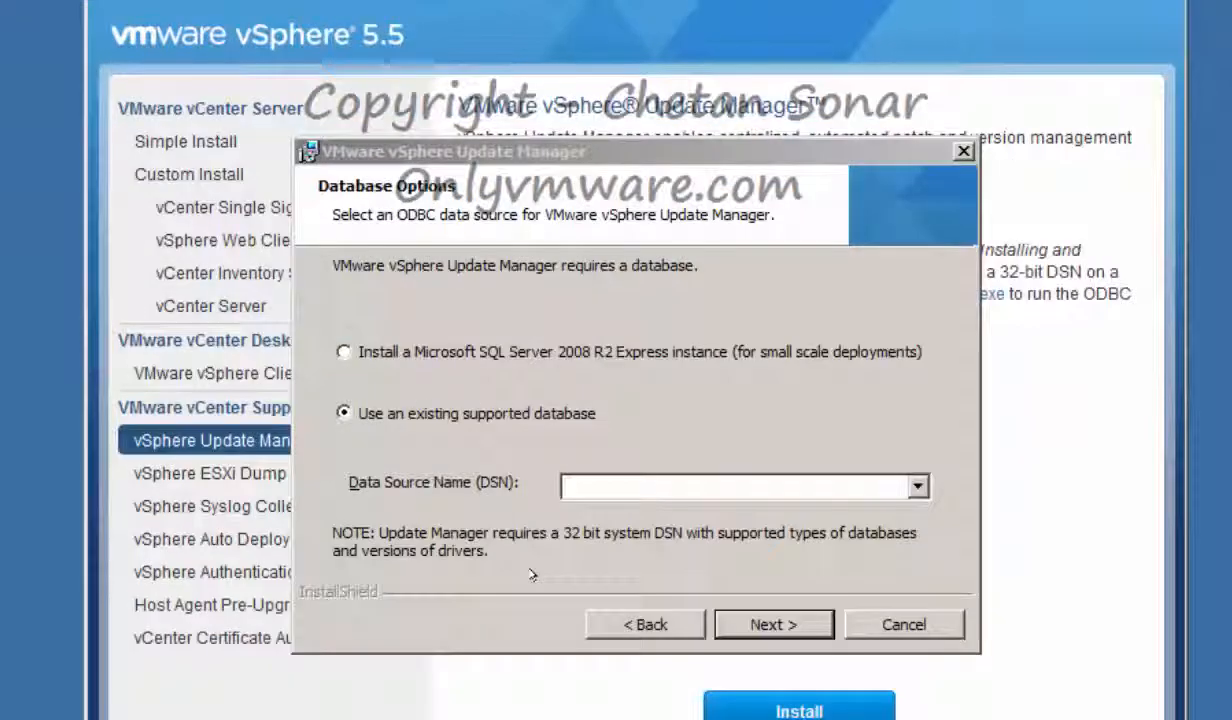
click(399, 624)
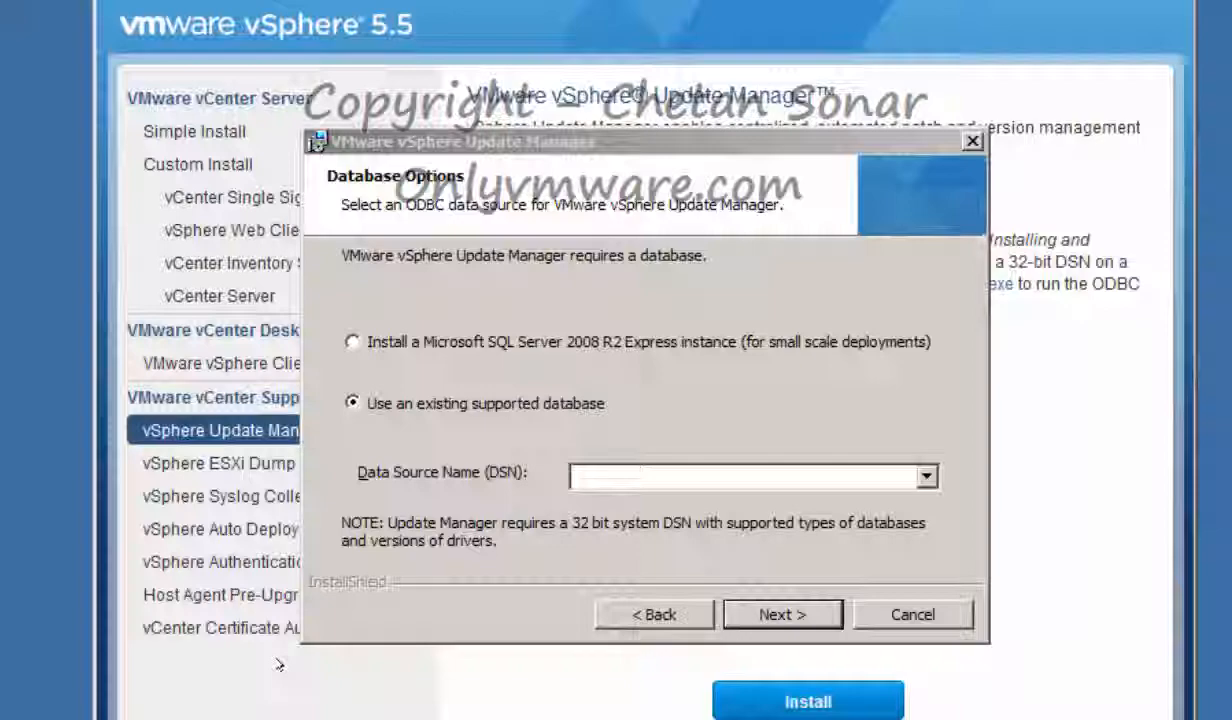
Open the Computer window from the Start menu
click(115, 716)
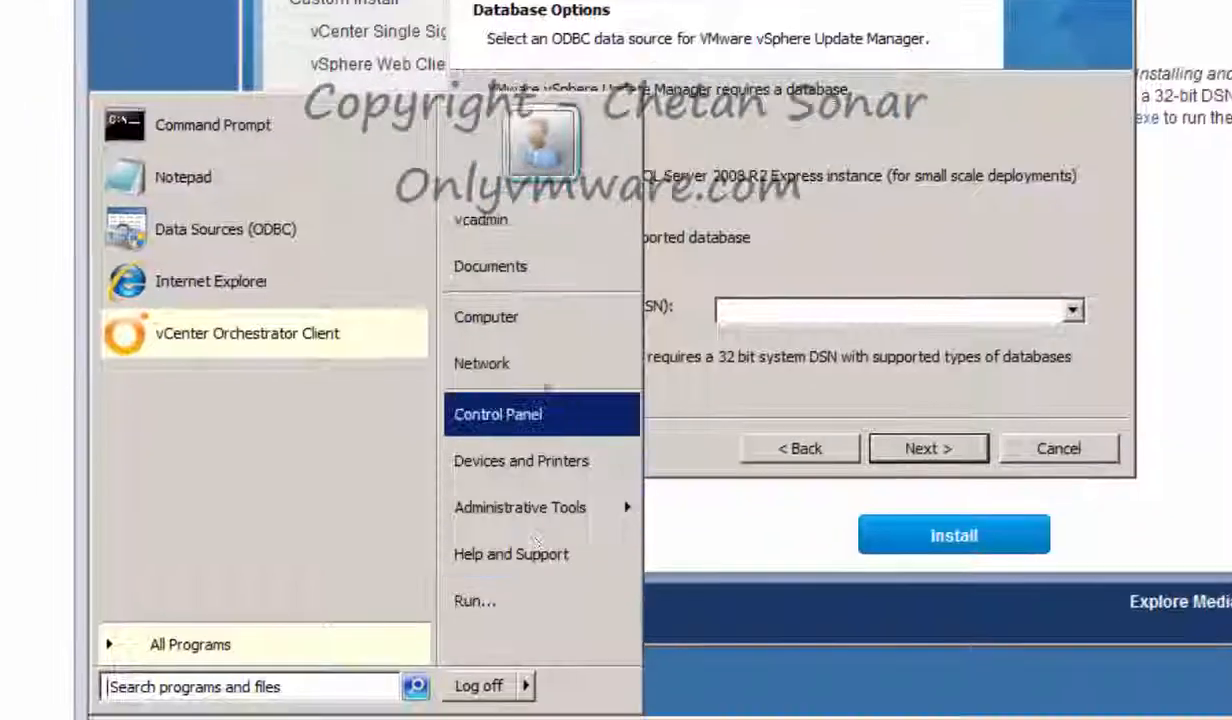
click(509, 317)
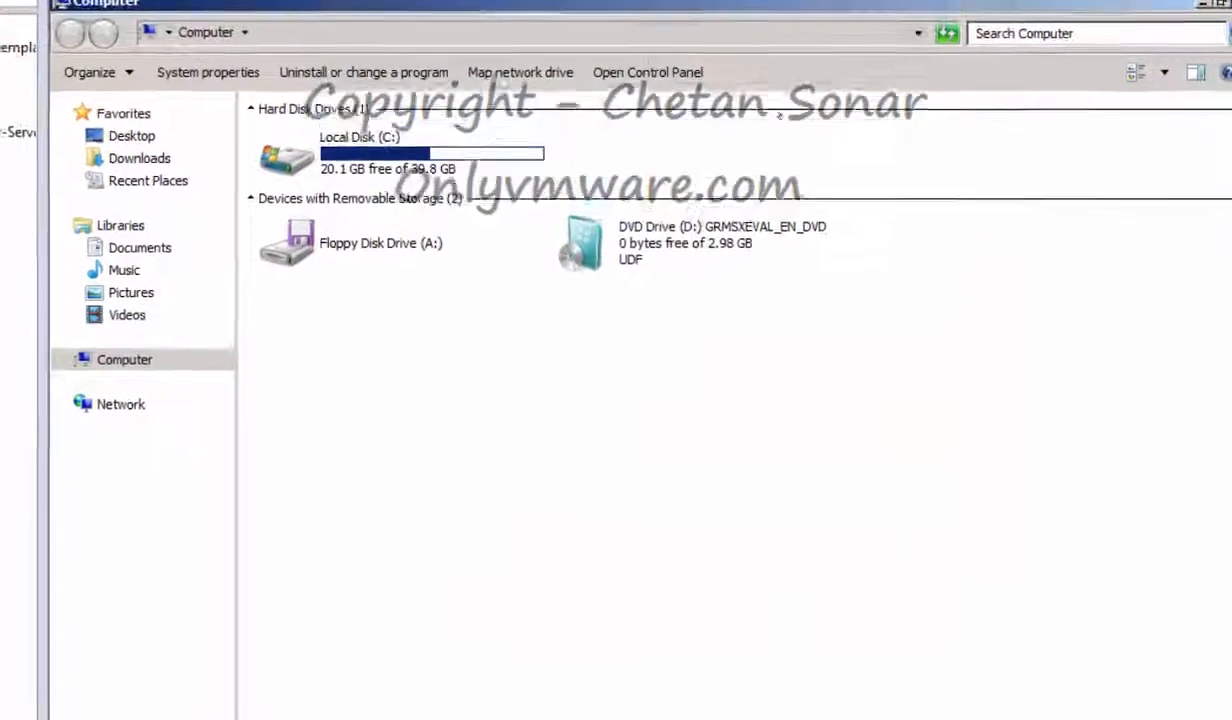
Search C: for odbcad32 and check the SysWOW64 copy runs the 32-bit ODBC Administrator
double_click(370, 152)
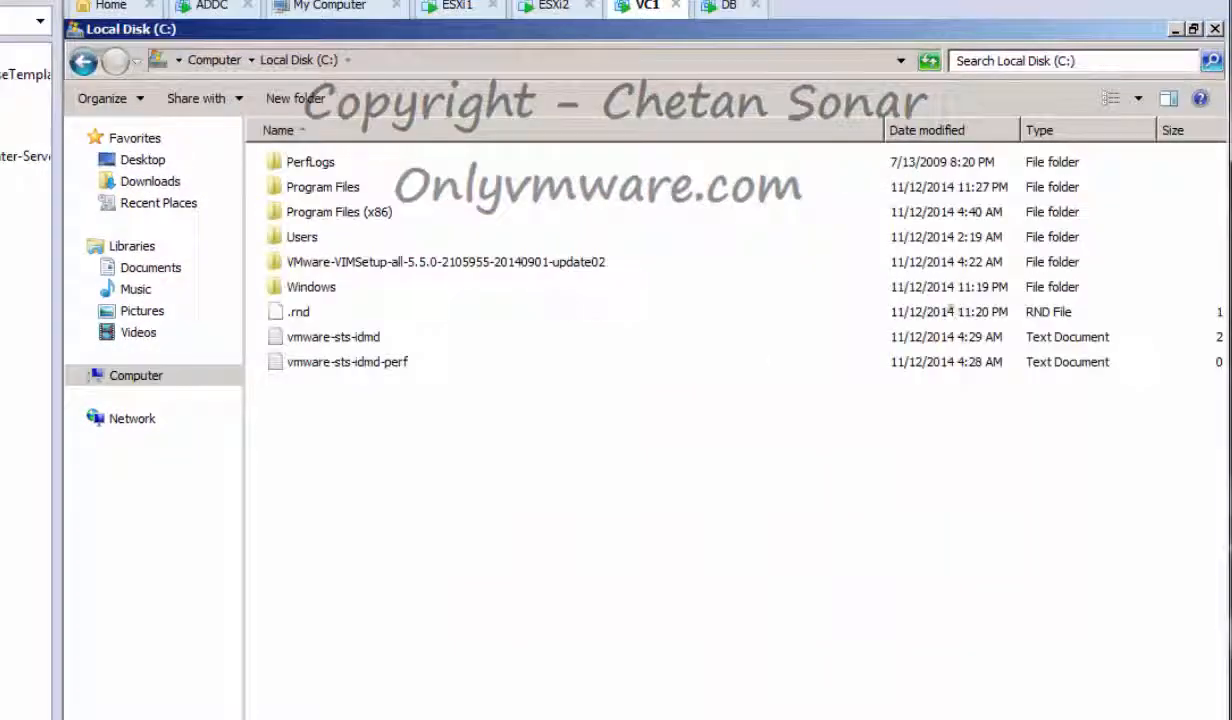
click(1040, 60)
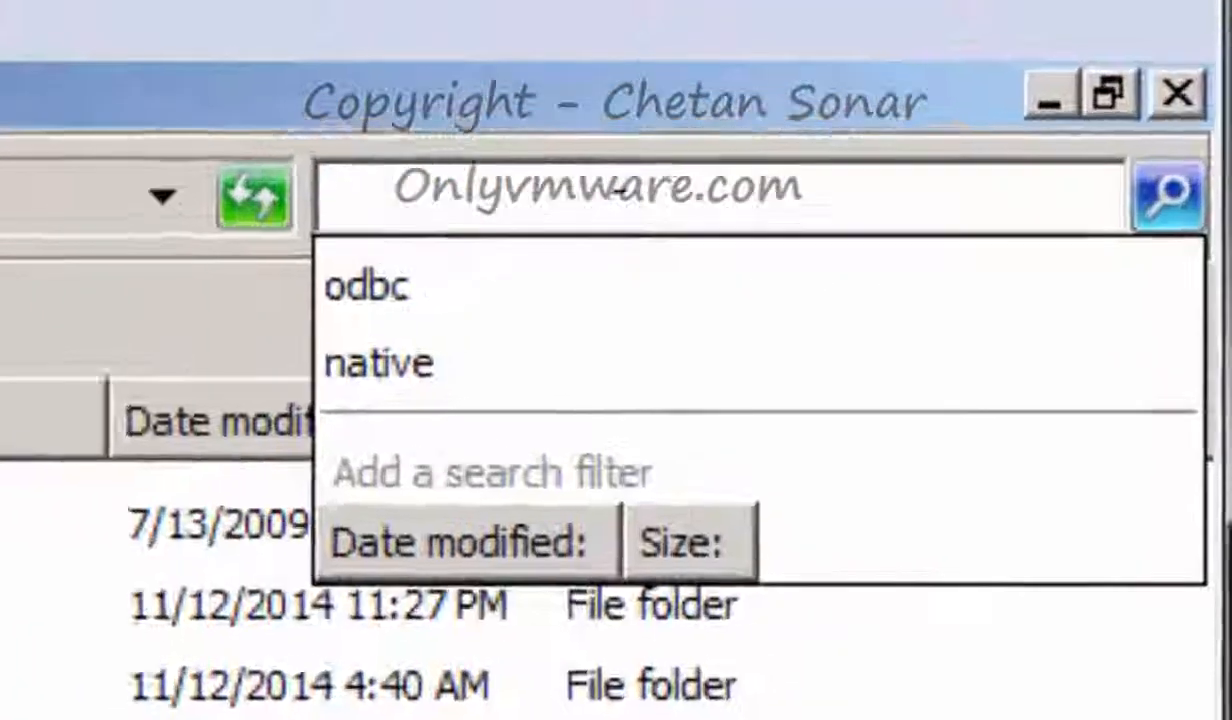
text(odbcad32)
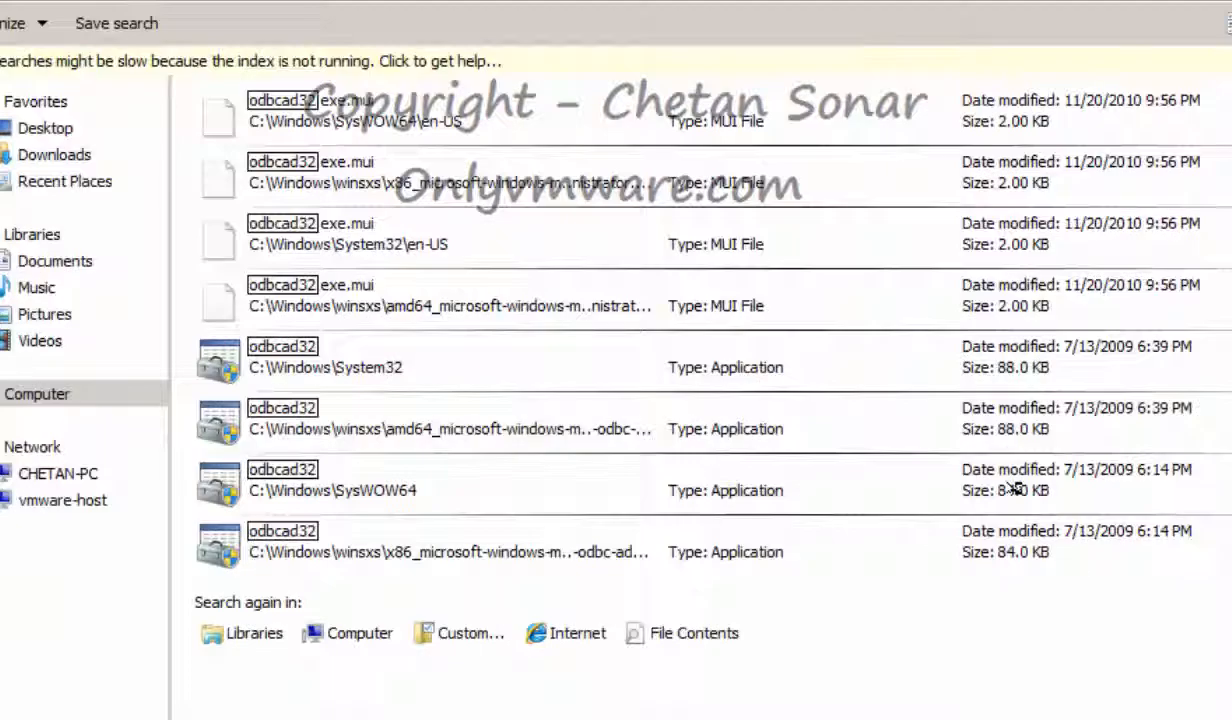
click(330, 488)
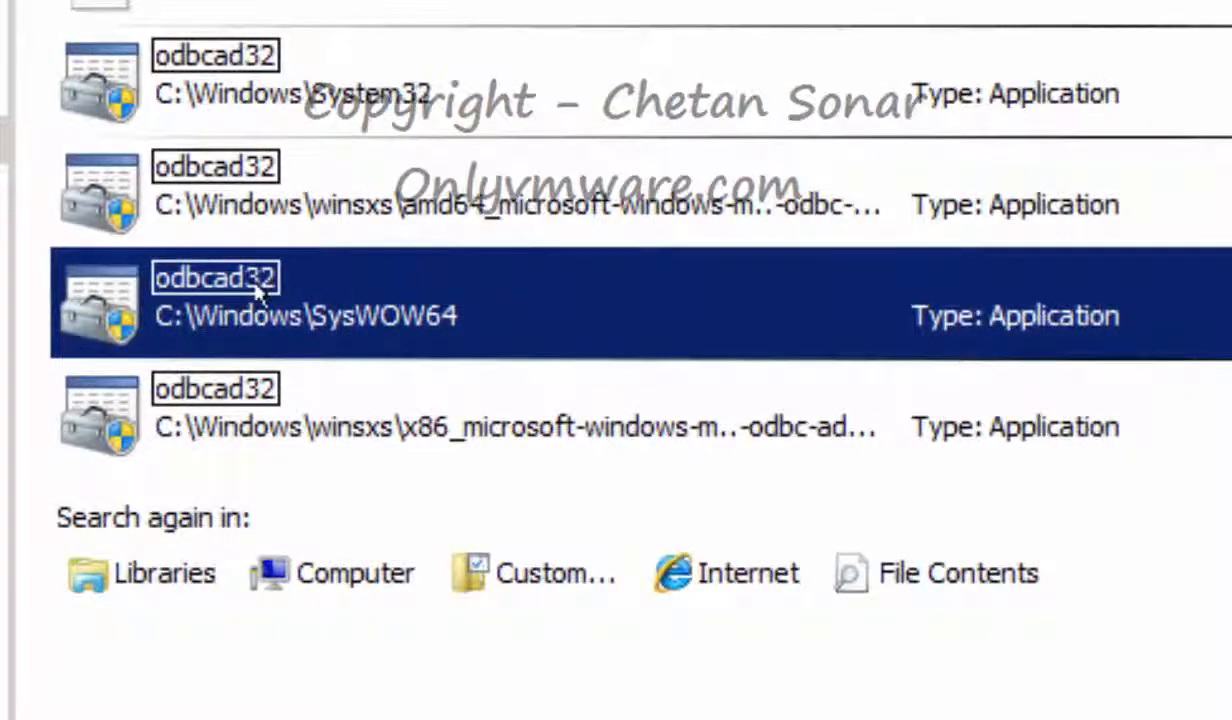
double_click(258, 290)
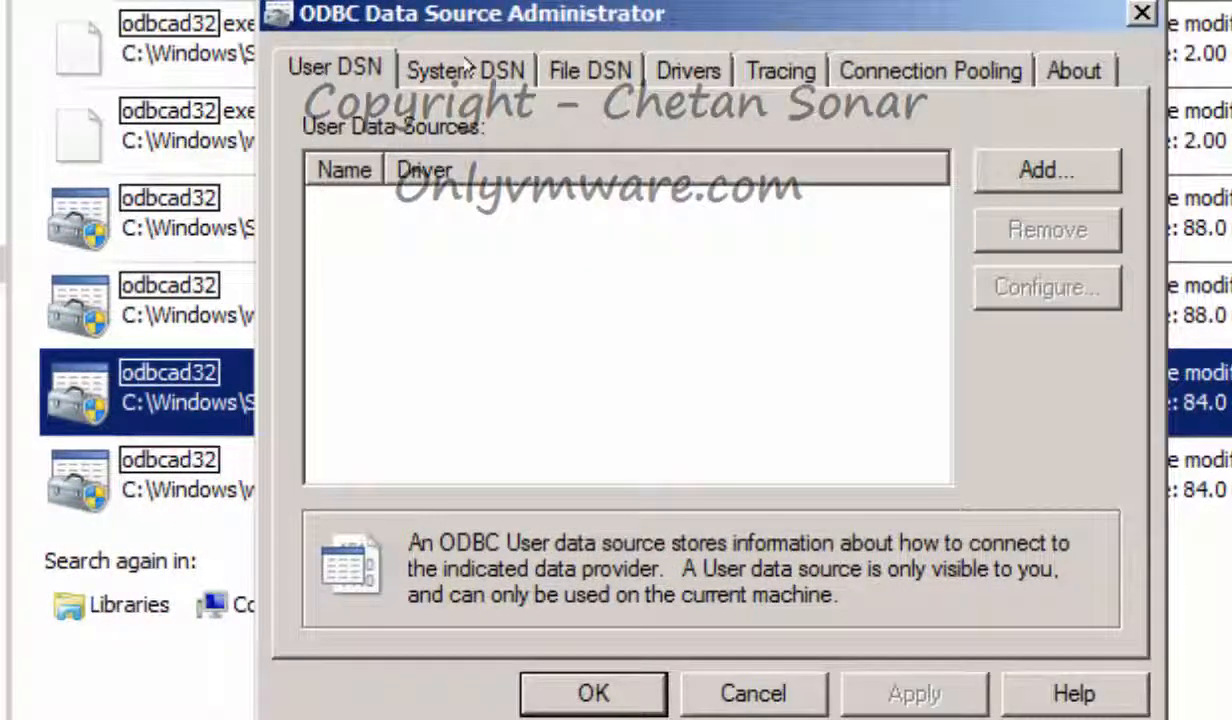
click(466, 66)
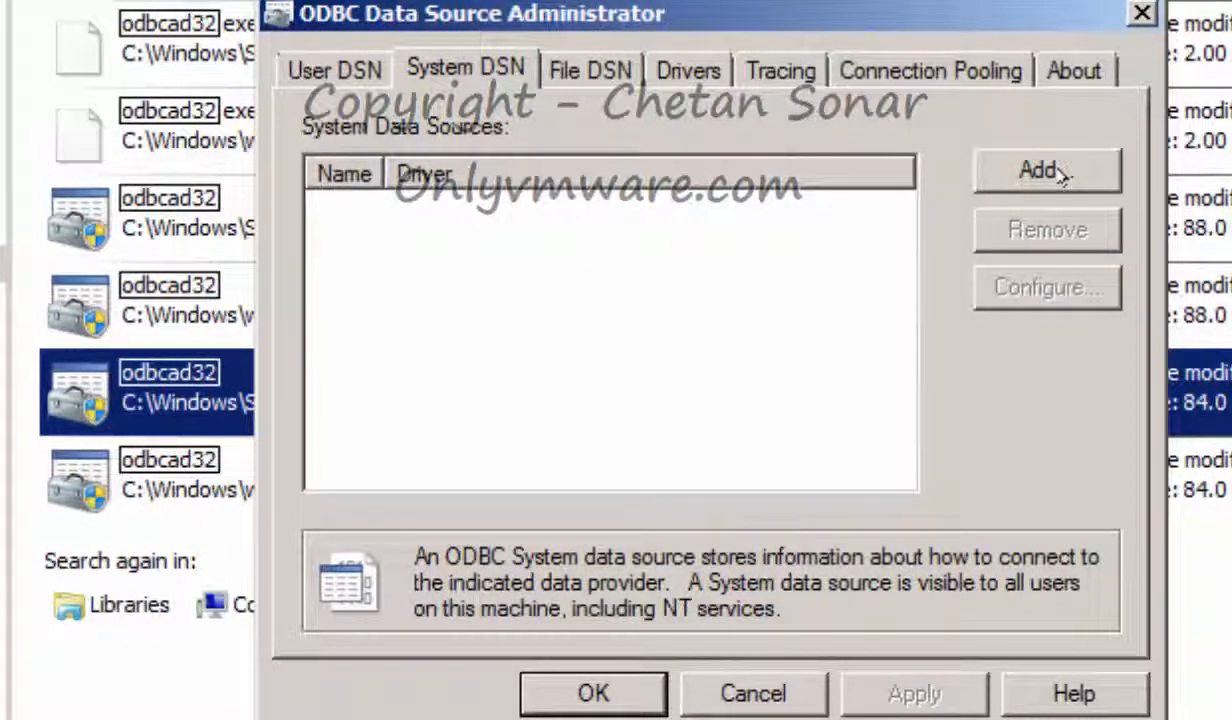
click(1026, 175)
scroll(1075, 250, down, 5)
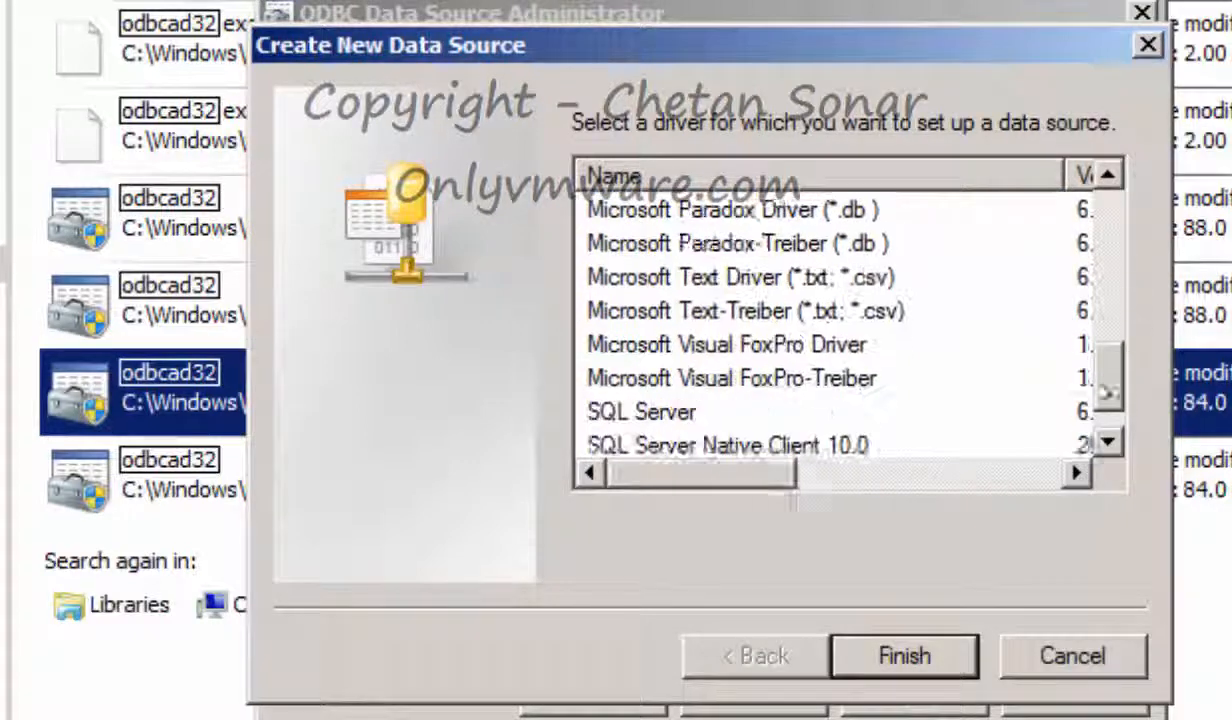
click(1058, 655)
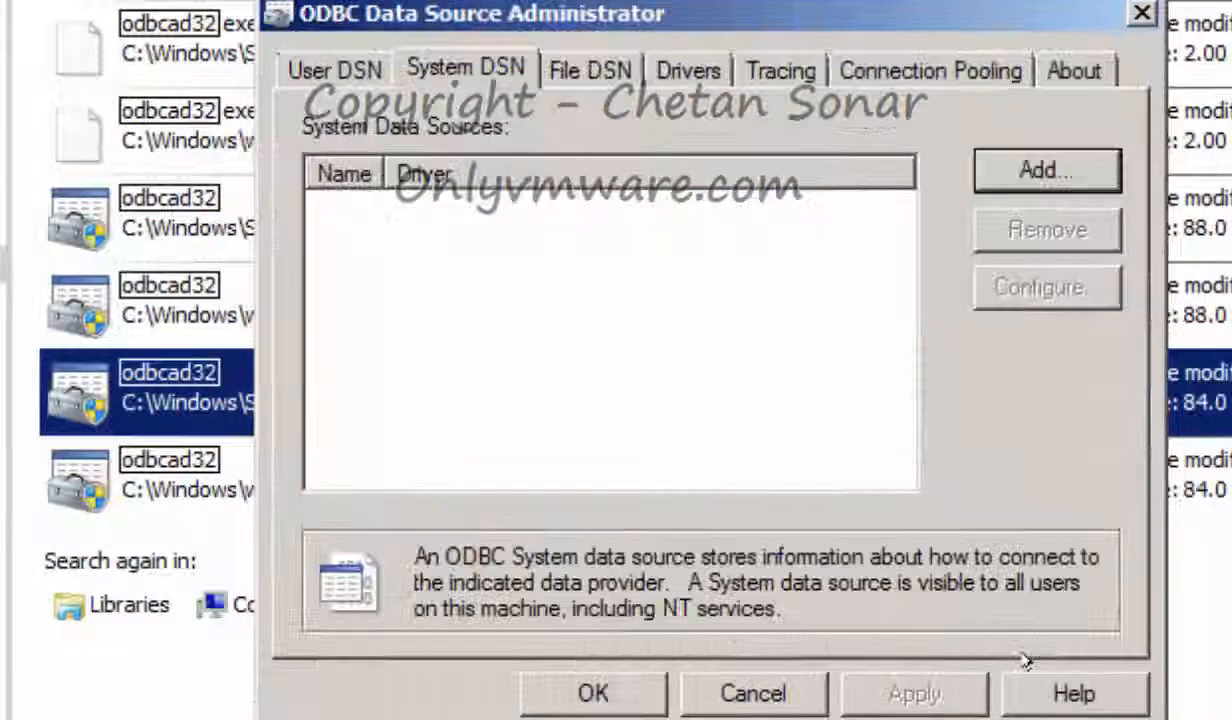
click(760, 684)
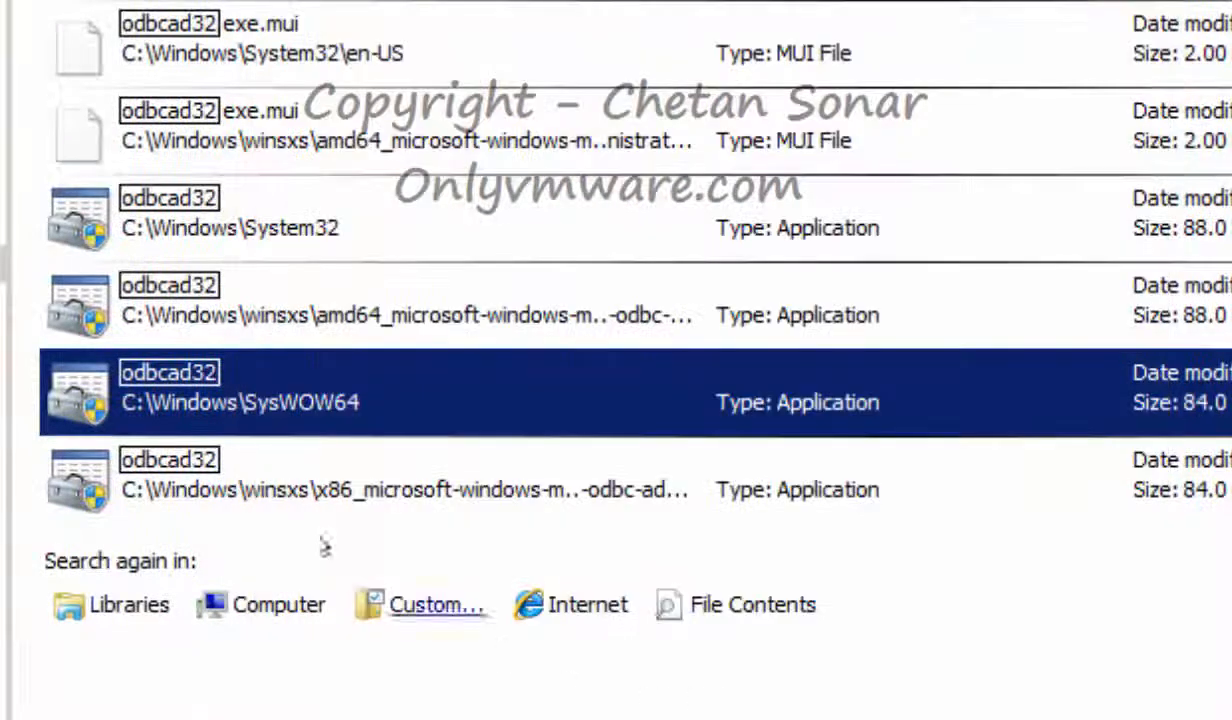
Send the SysWOW64 odbcad32 to the desktop as a shortcut
right_click(294, 380)
mouse_move(450, 594)
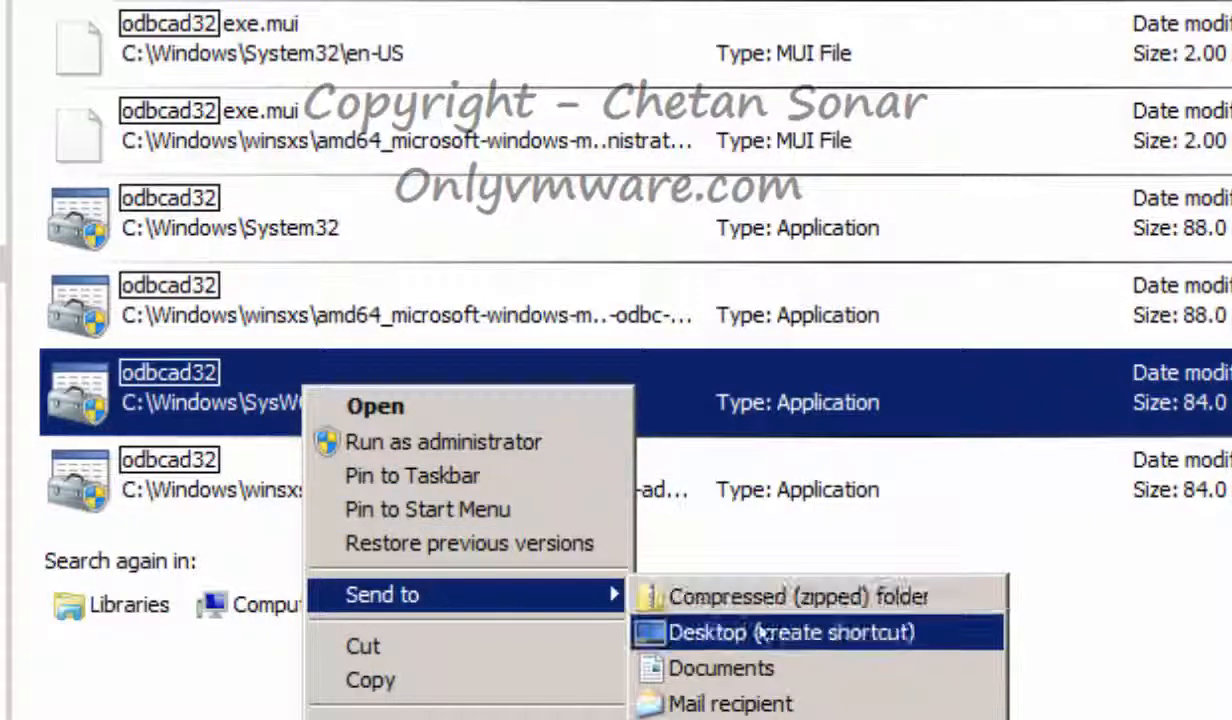
click(728, 630)
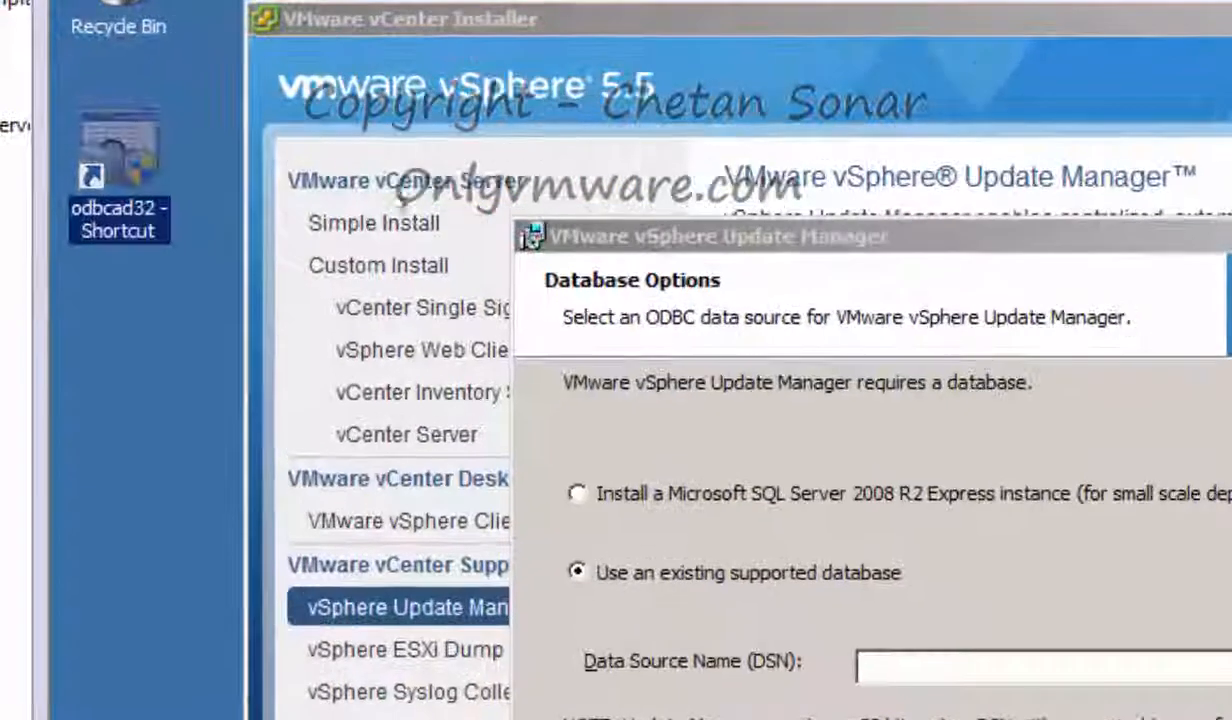
Run ODBC Administrator as administrator and add a System DSN using SQL Server Native Client 10.0
right_click(94, 126)
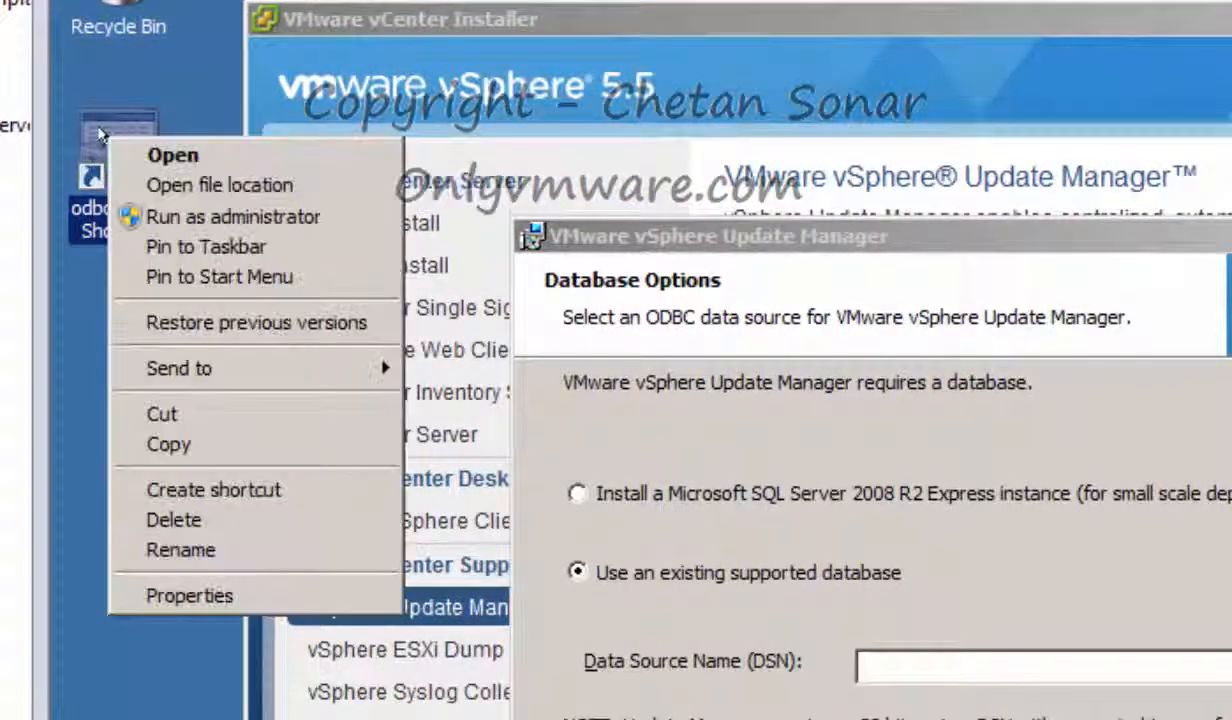
click(170, 222)
click(720, 330)
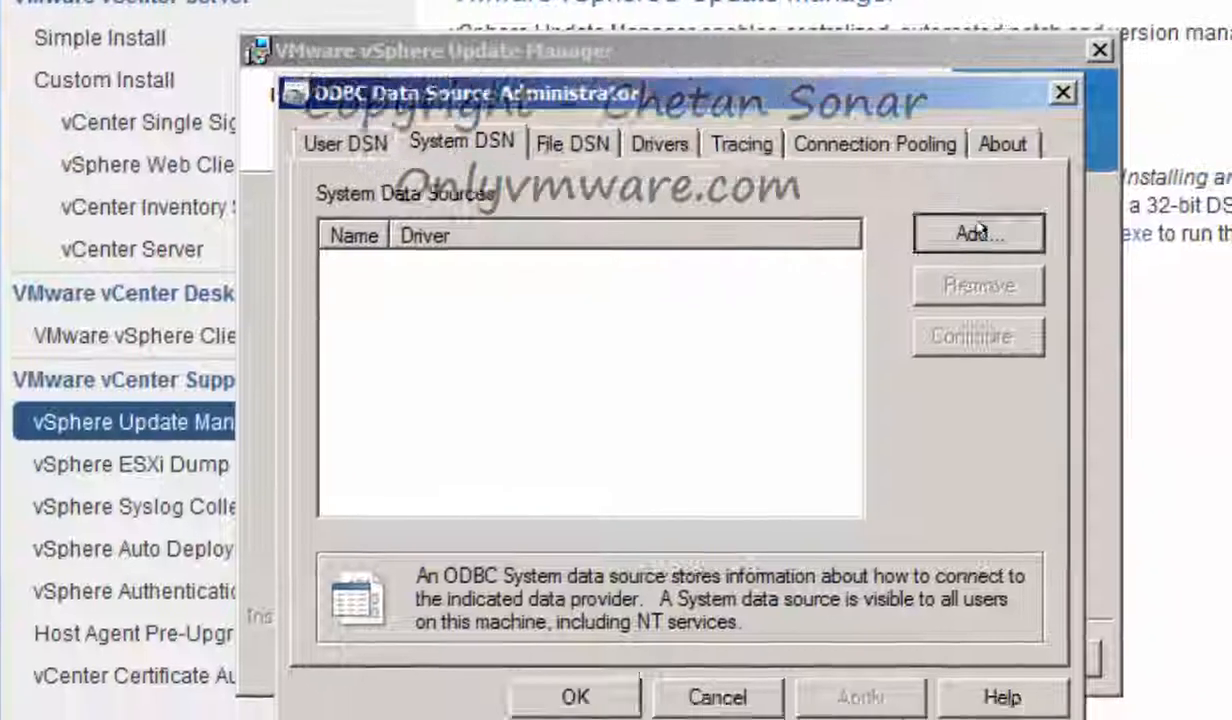
click(980, 232)
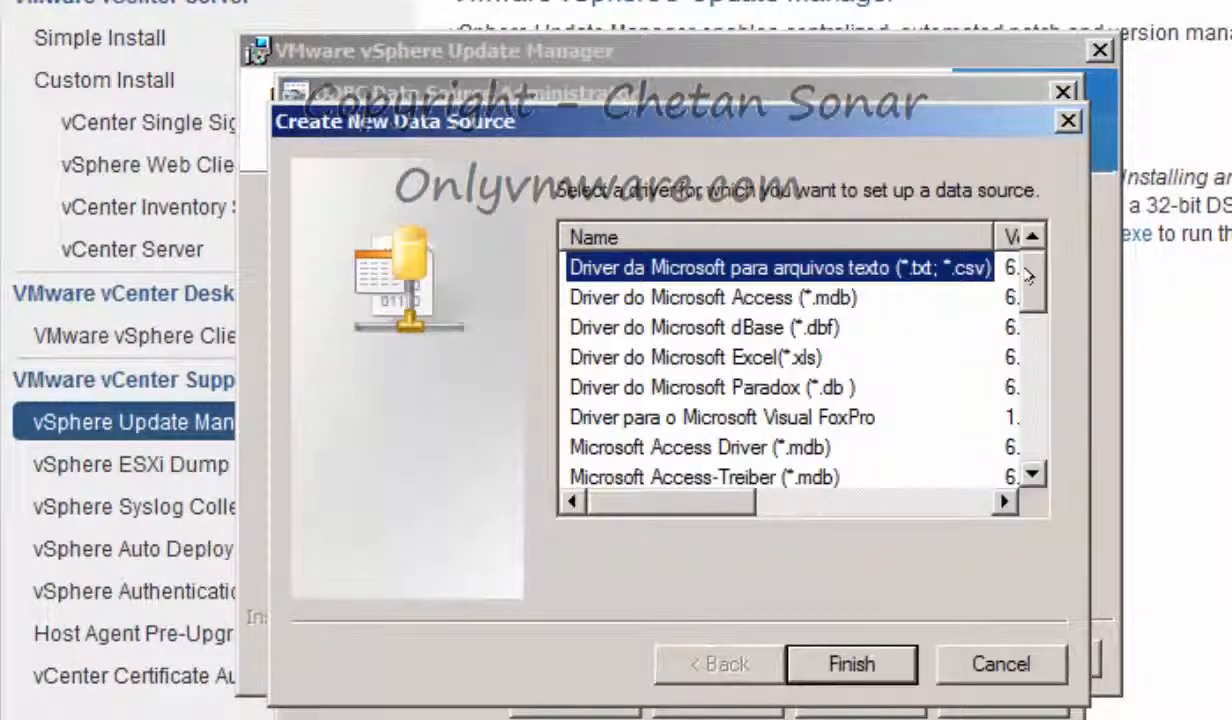
drag(1030, 276, 1030, 440)
click(772, 450)
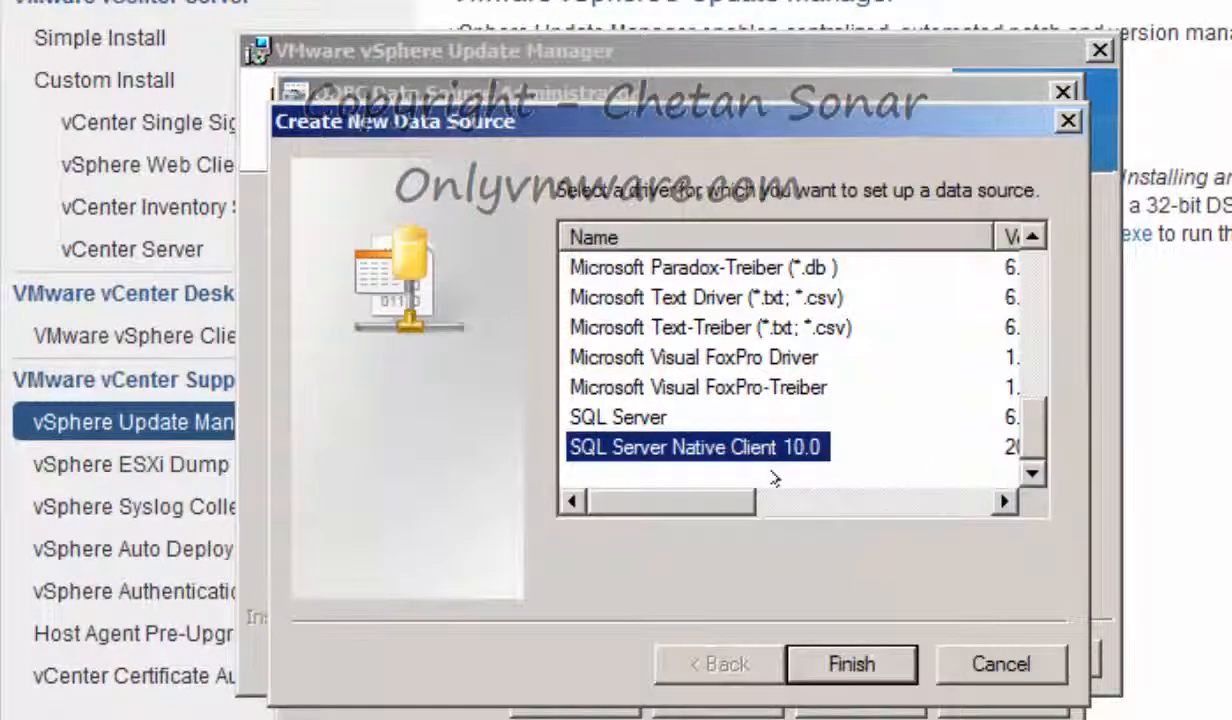
click(852, 664)
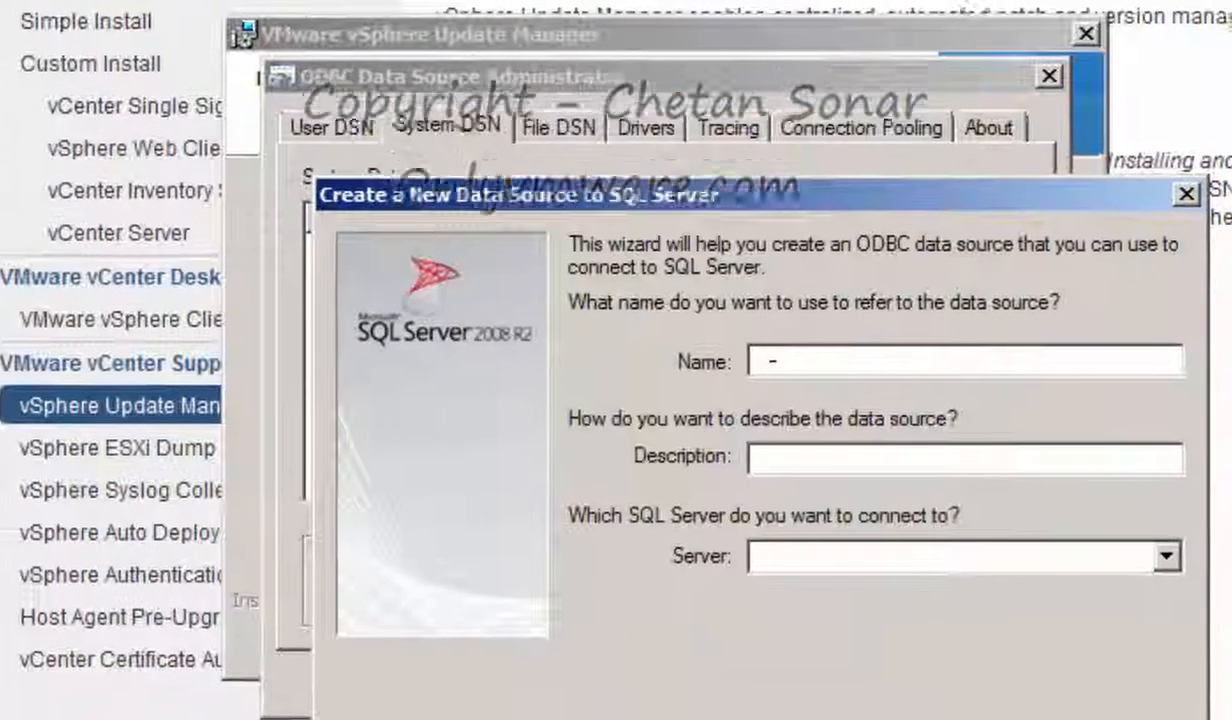
Name the data source updatedb, describe it 'update manager databaseDB', and use updatedbuser's SQL login and password
text(updatedb)
key(Tab)
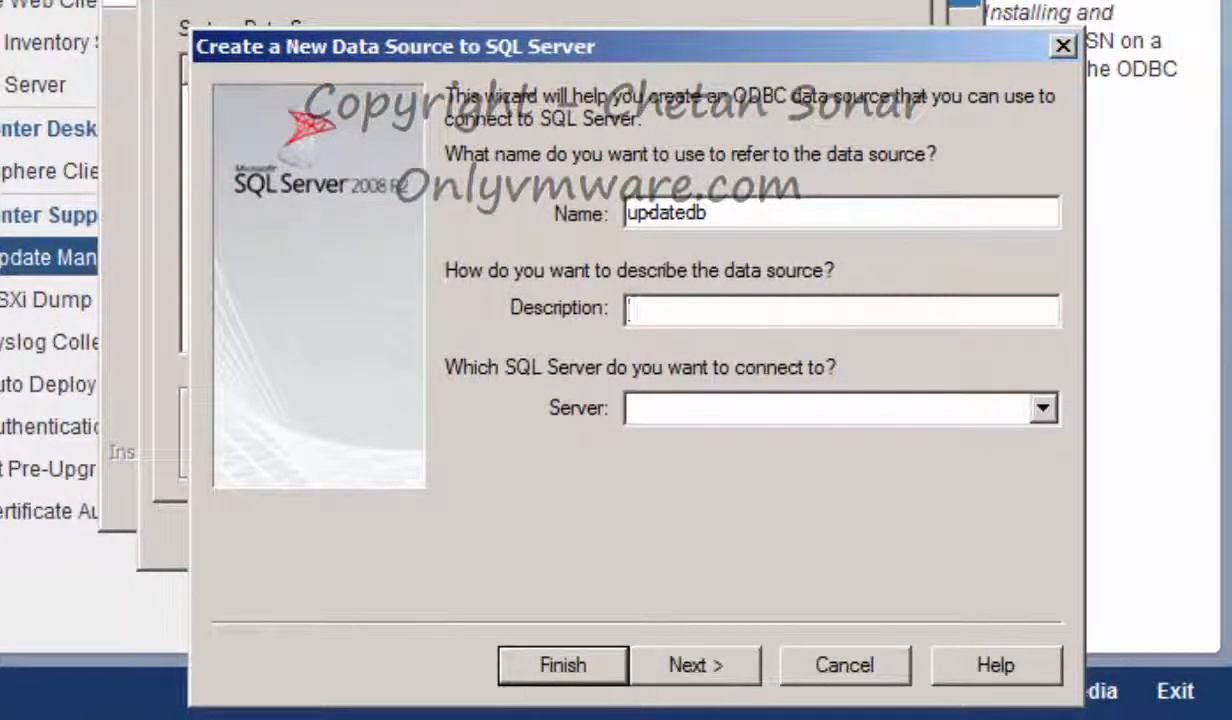
text(update manager database)
text(DB)
click(706, 656)
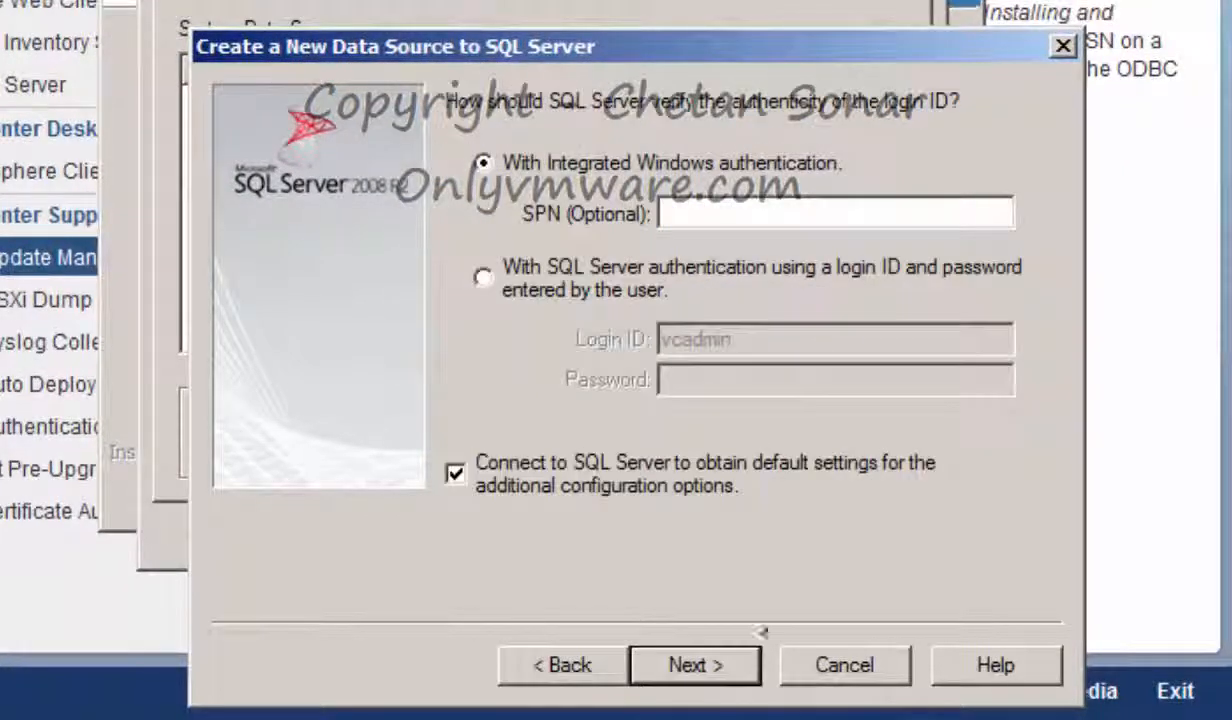
click(484, 277)
drag(746, 339, 450, 345)
text(updatedbuser**)
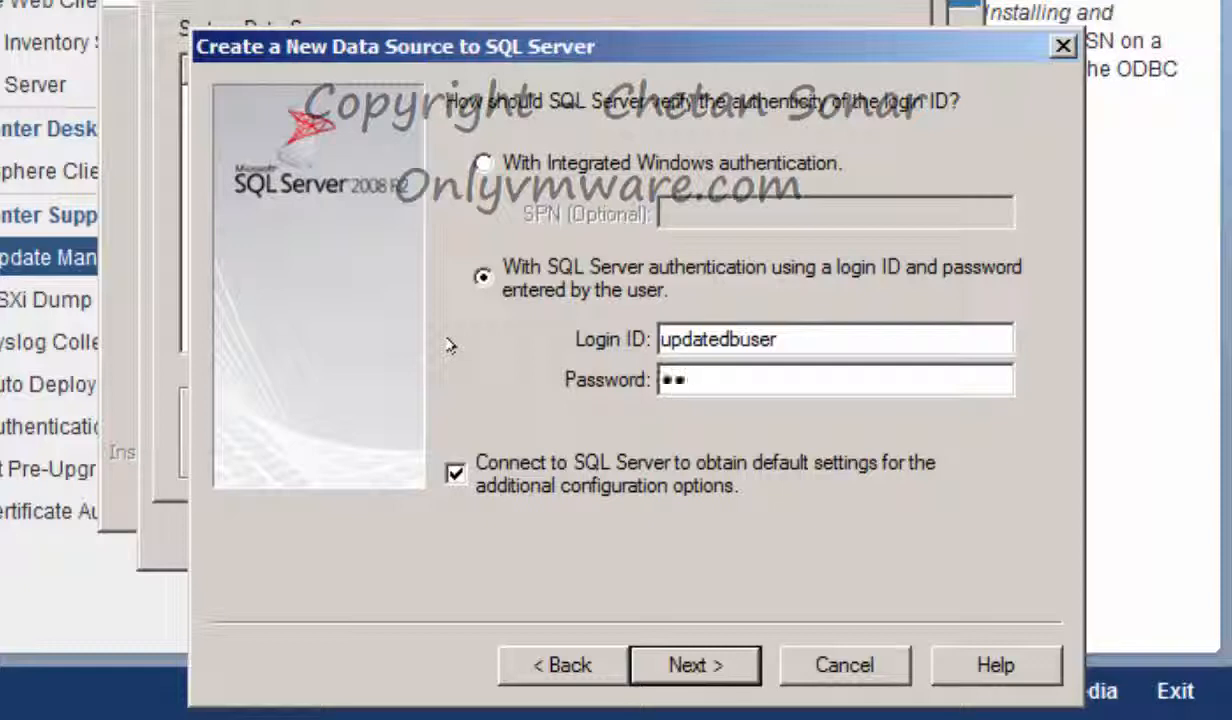
text(*************)
Keep the default database settings, finish the DSN, and confirm its connection test passes
click(690, 665)
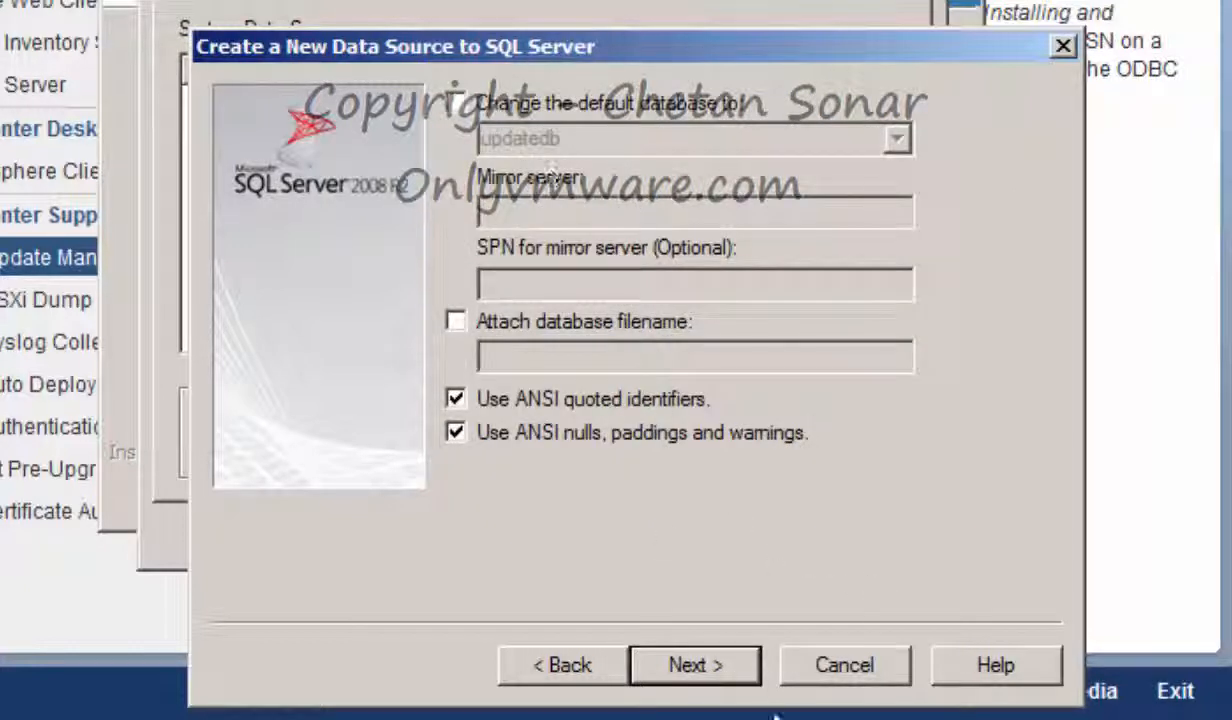
click(702, 667)
click(705, 665)
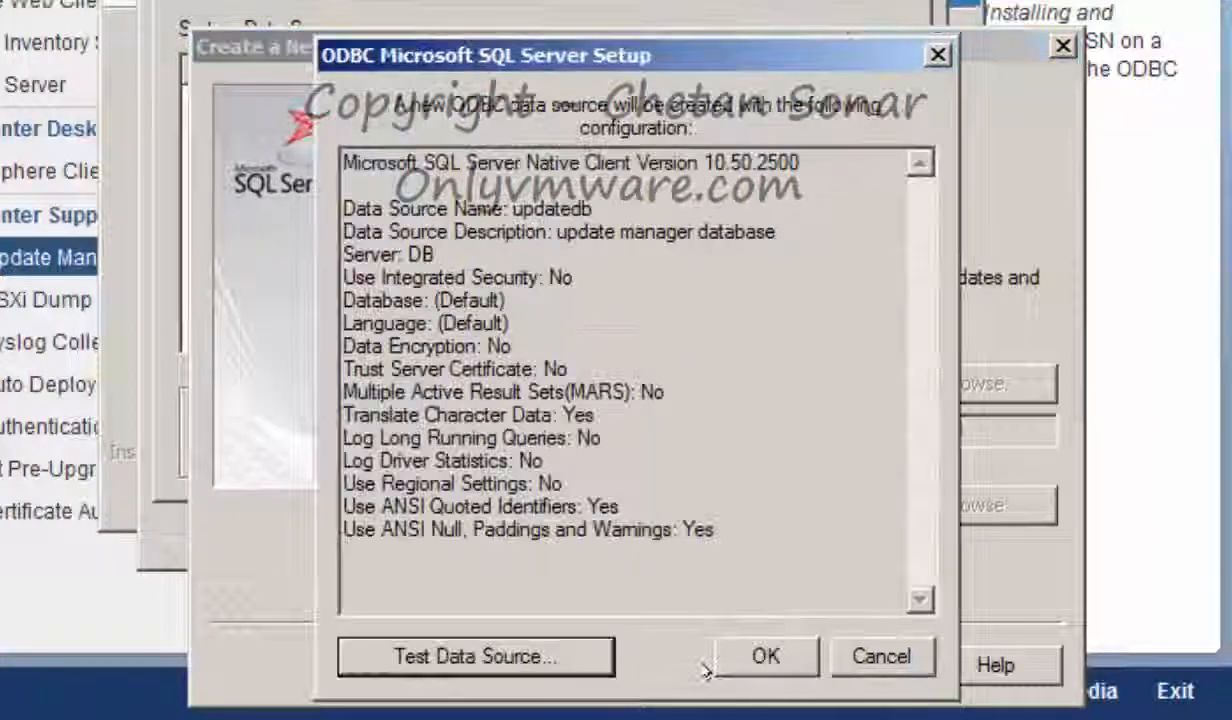
click(445, 657)
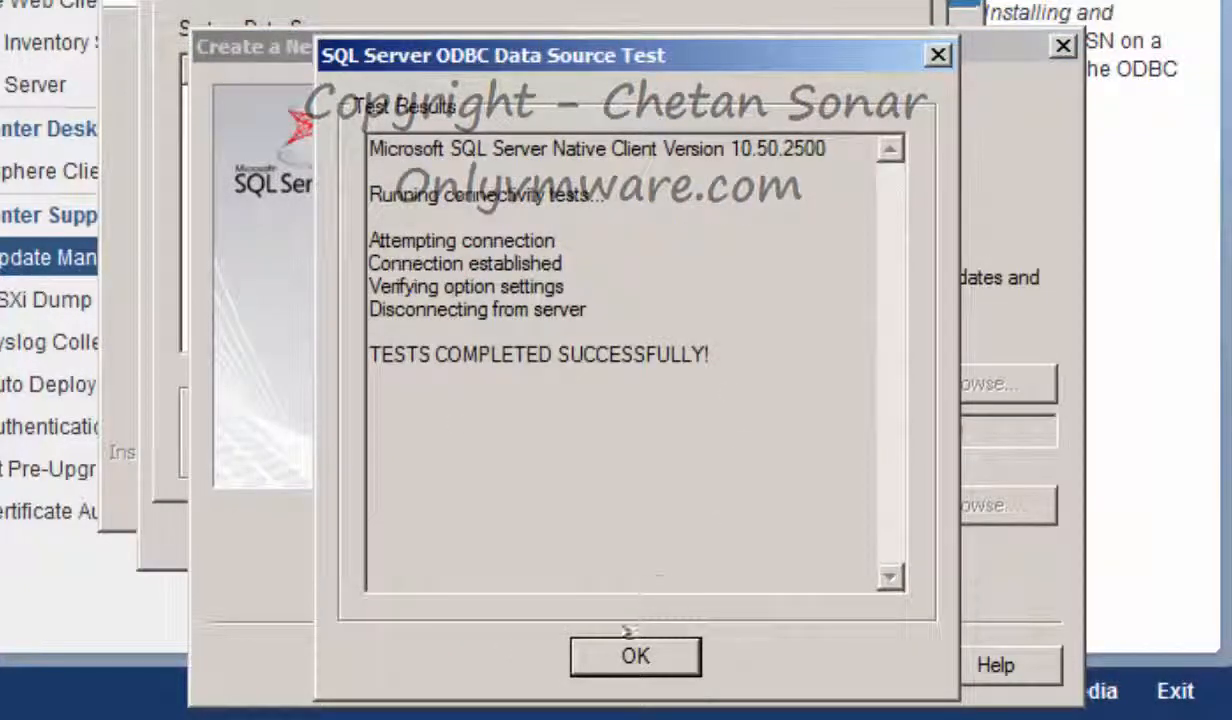
click(632, 652)
click(767, 655)
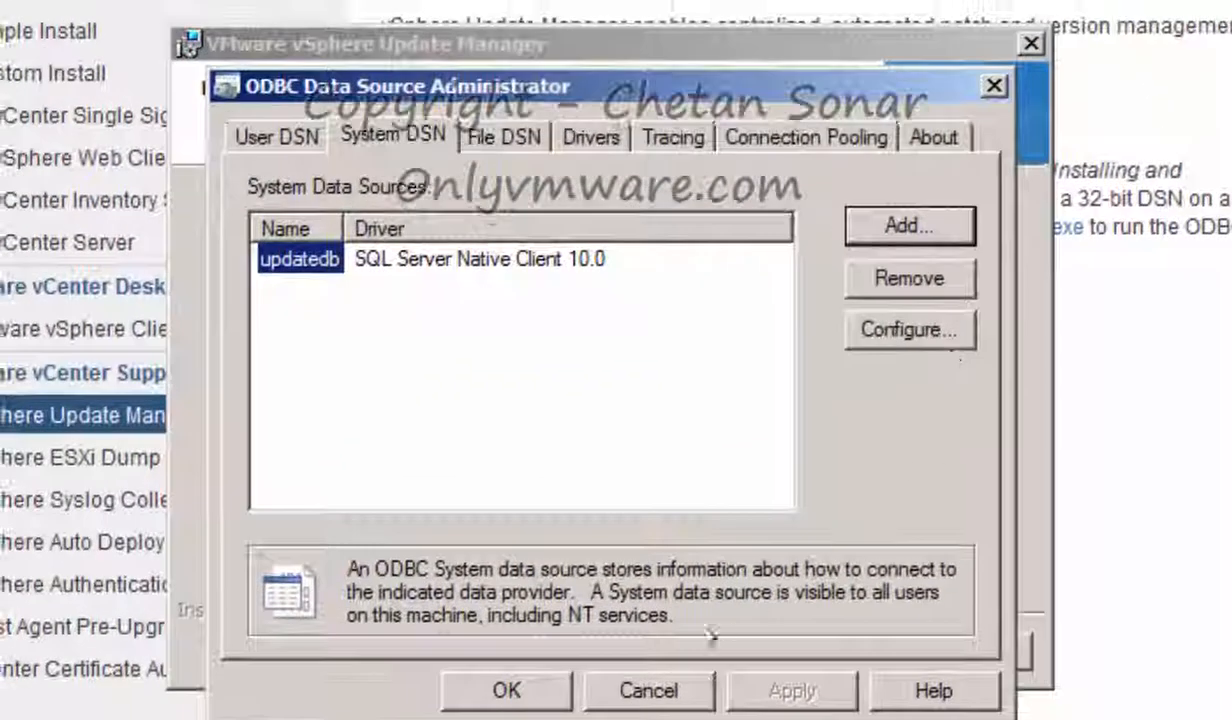
Select the updatedb DSN in the installer and enter the database account's password
click(452, 564)
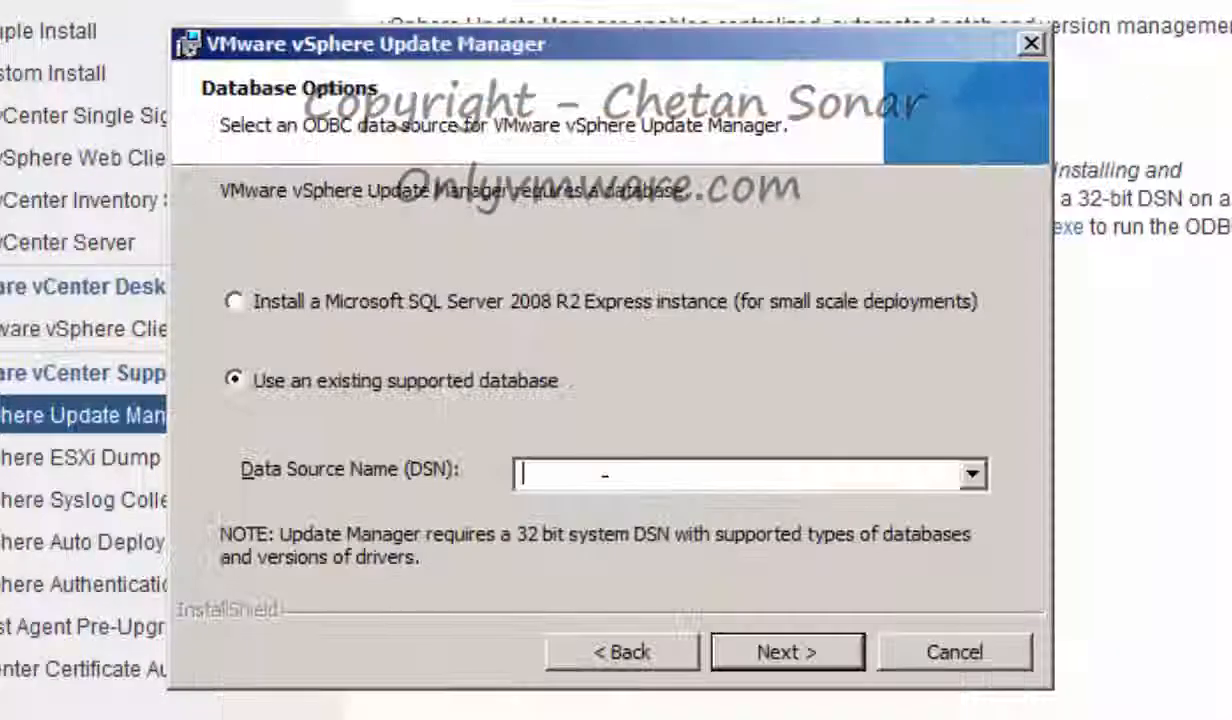
text(updatedb)
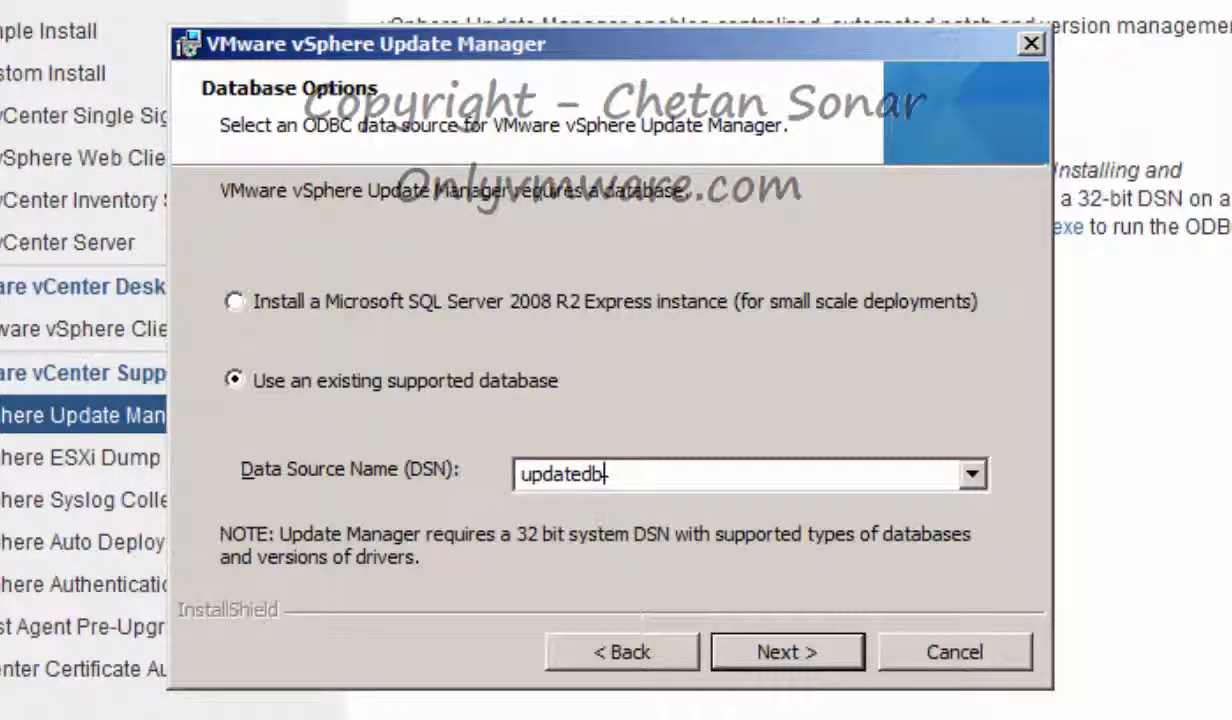
key(Return)
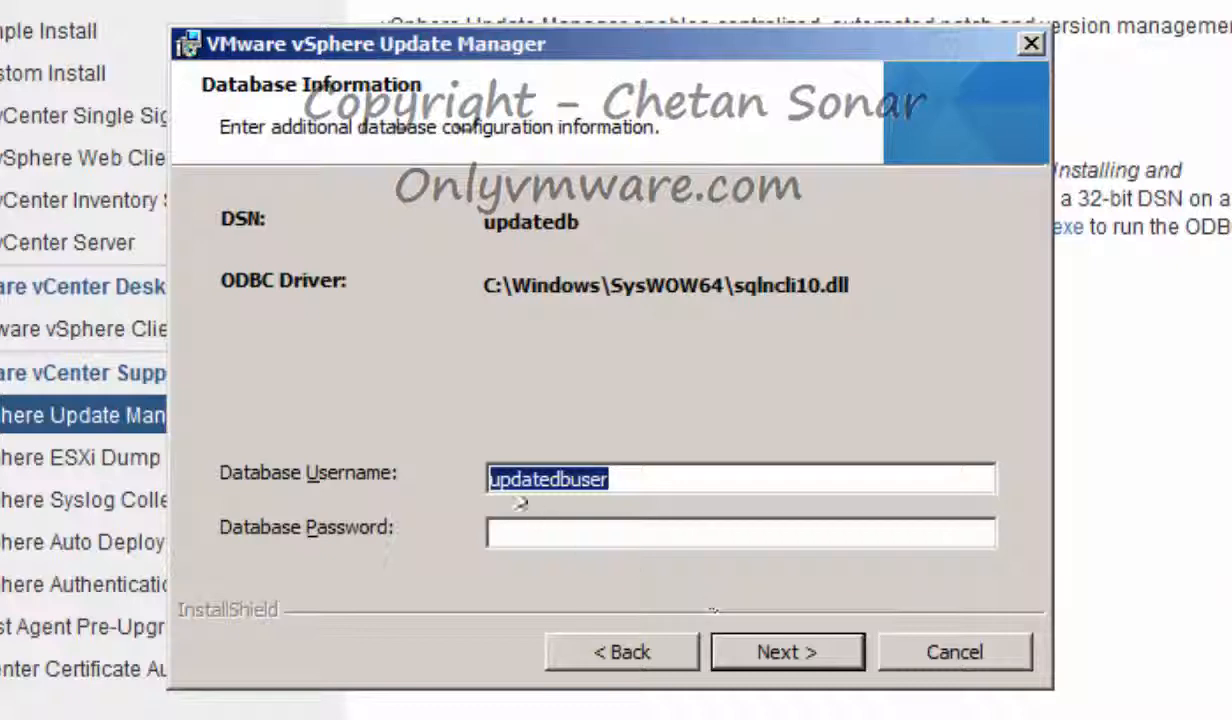
key(Tab)
text(p)
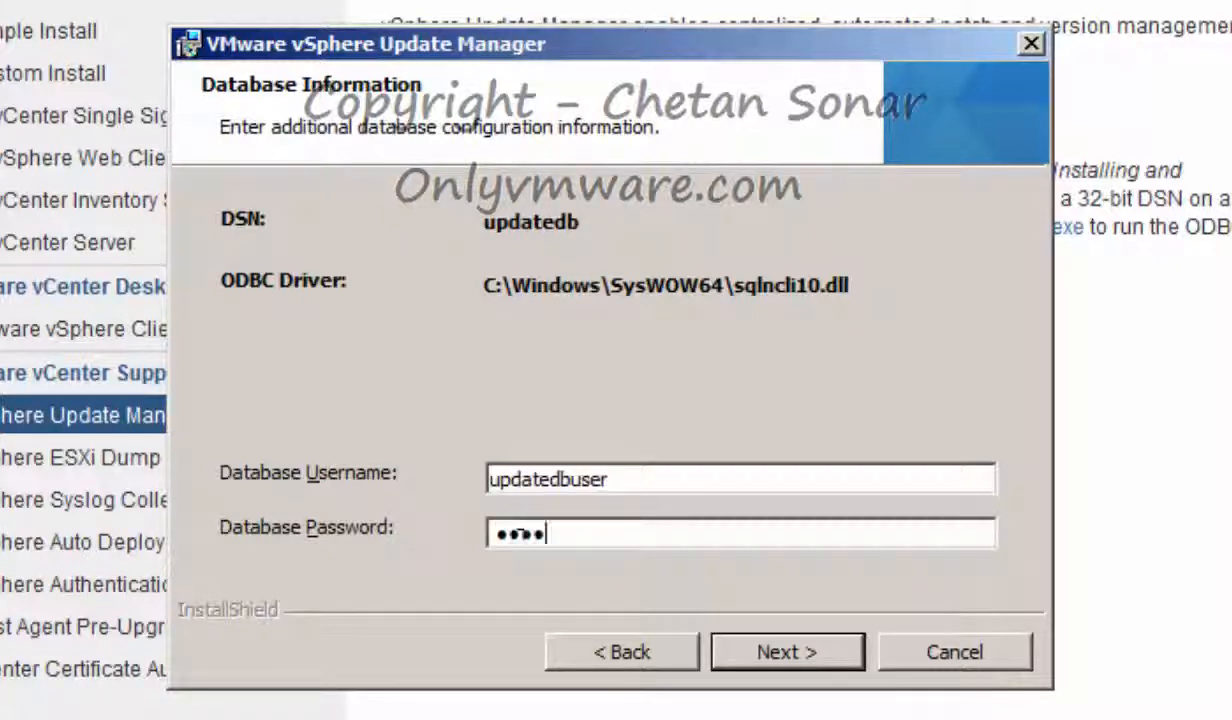
text(•••••••••••••)
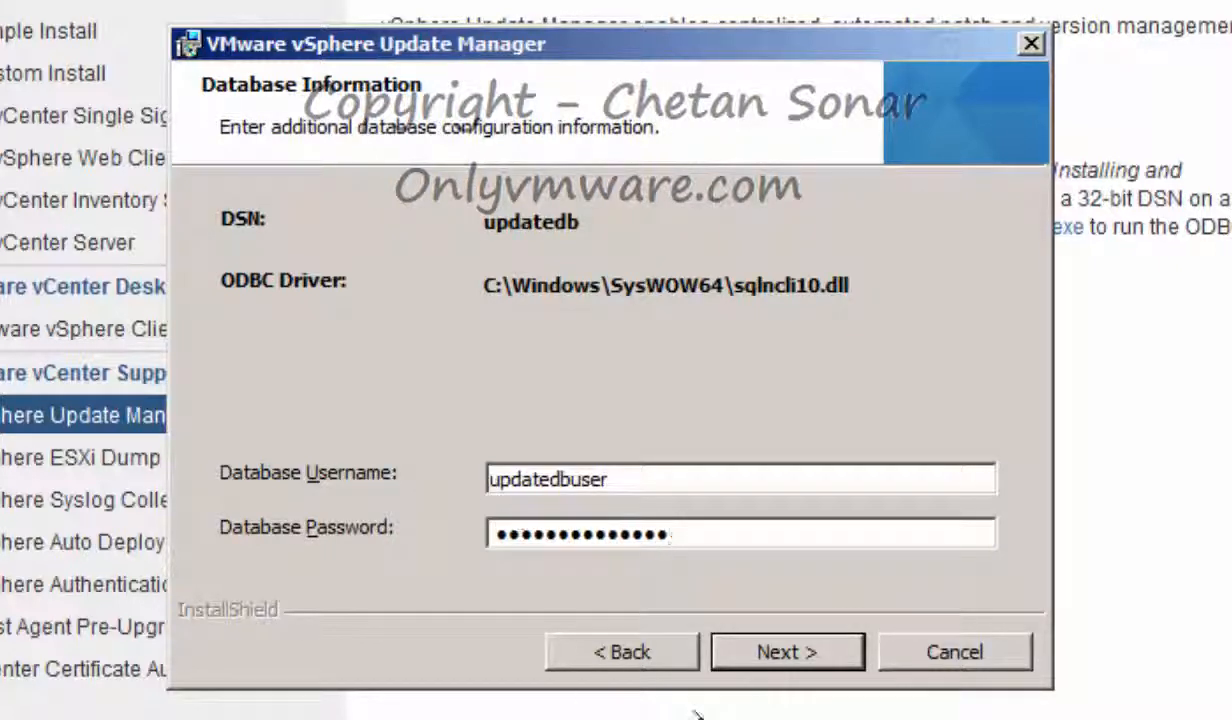
click(762, 645)
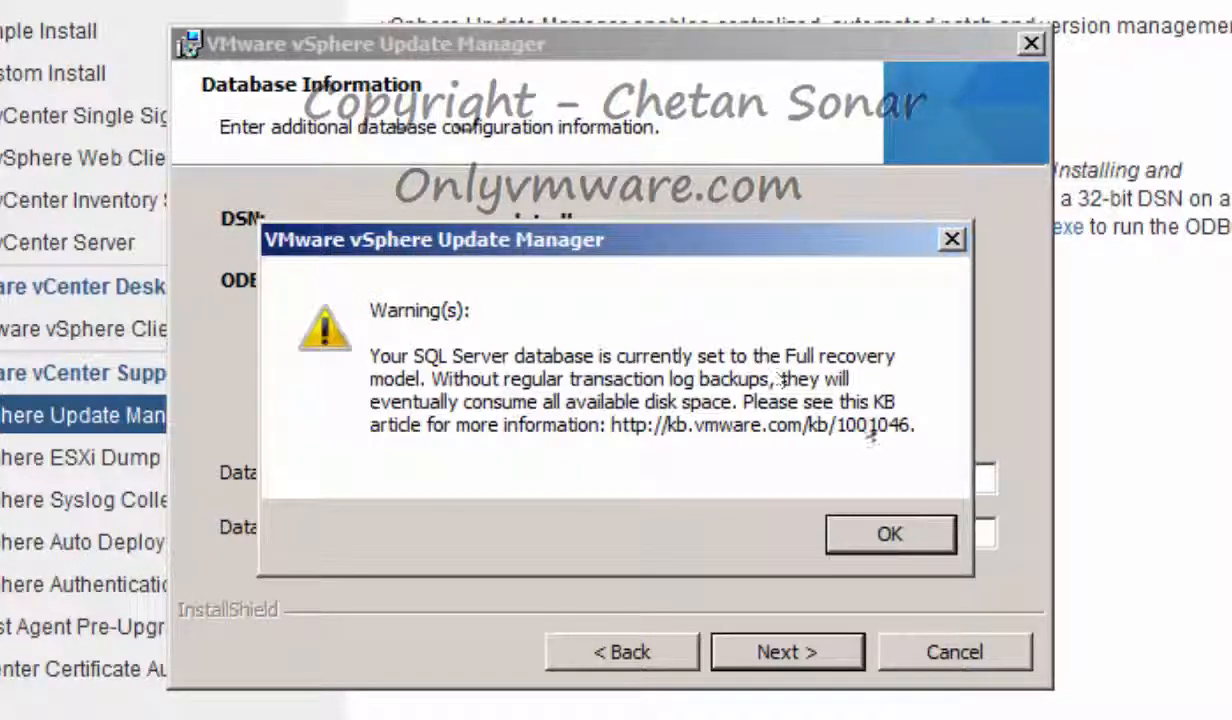
Accept the recovery-model and free-space warnings, keep default ports and folders, and install Update Manager
click(893, 534)
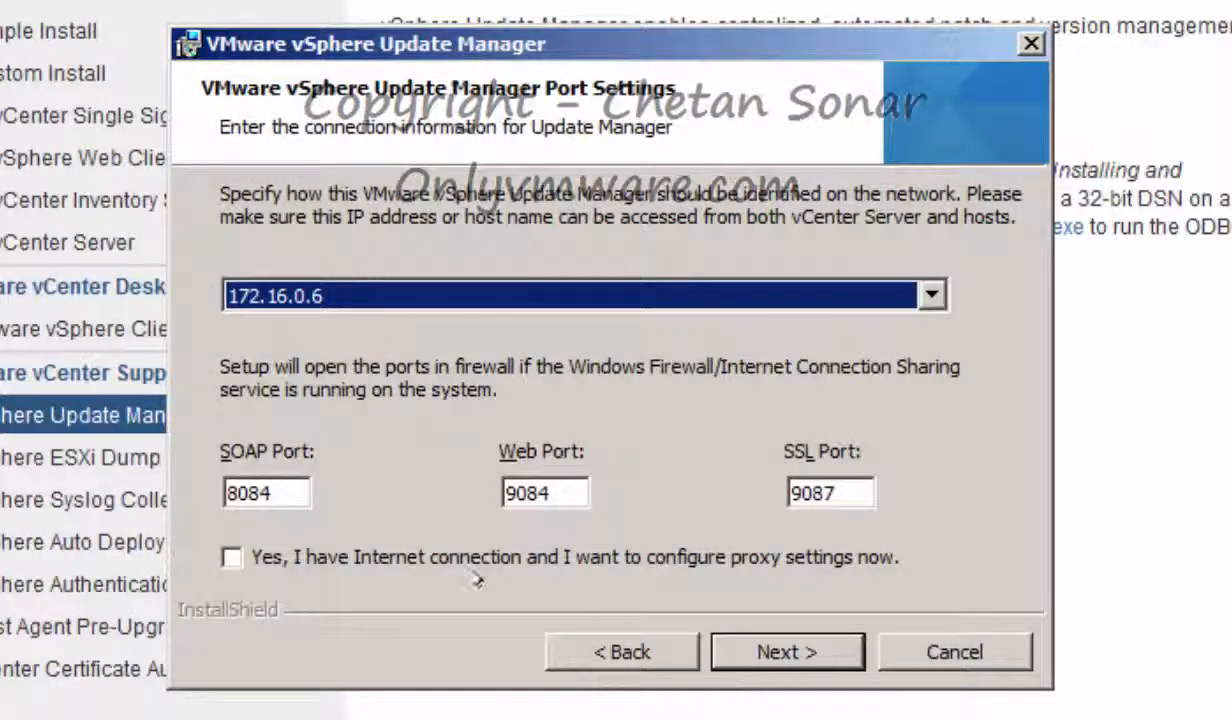
click(790, 652)
click(809, 652)
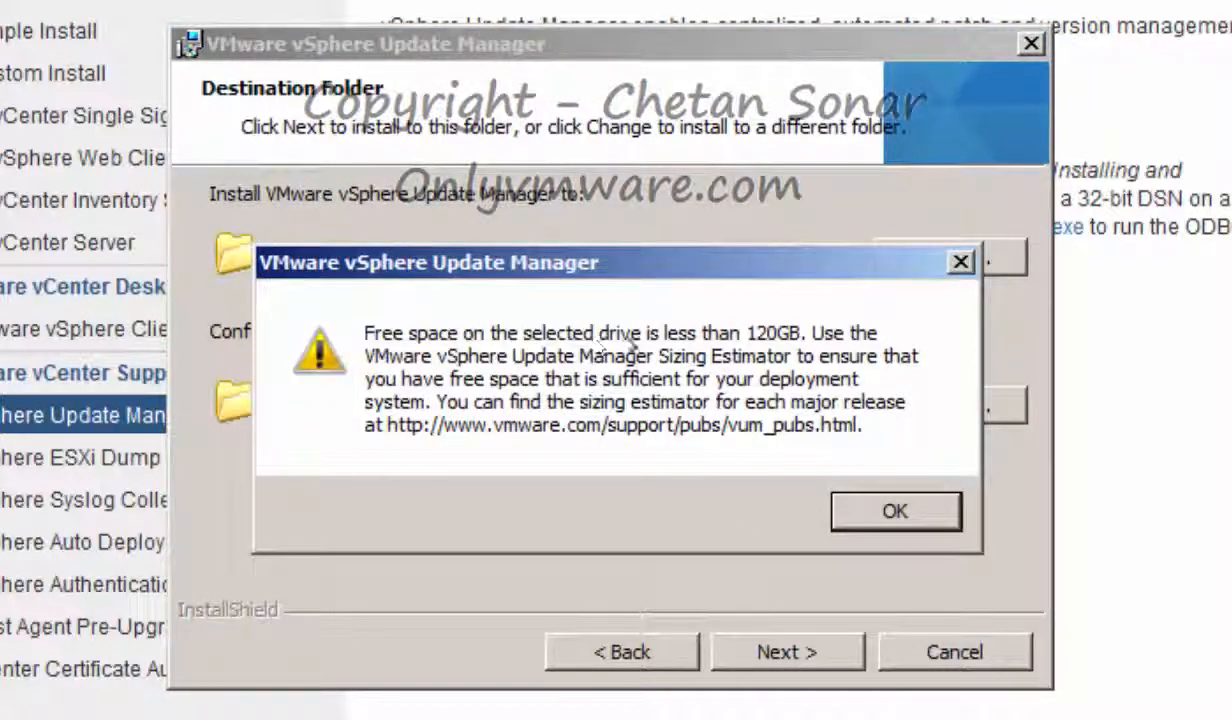
click(895, 511)
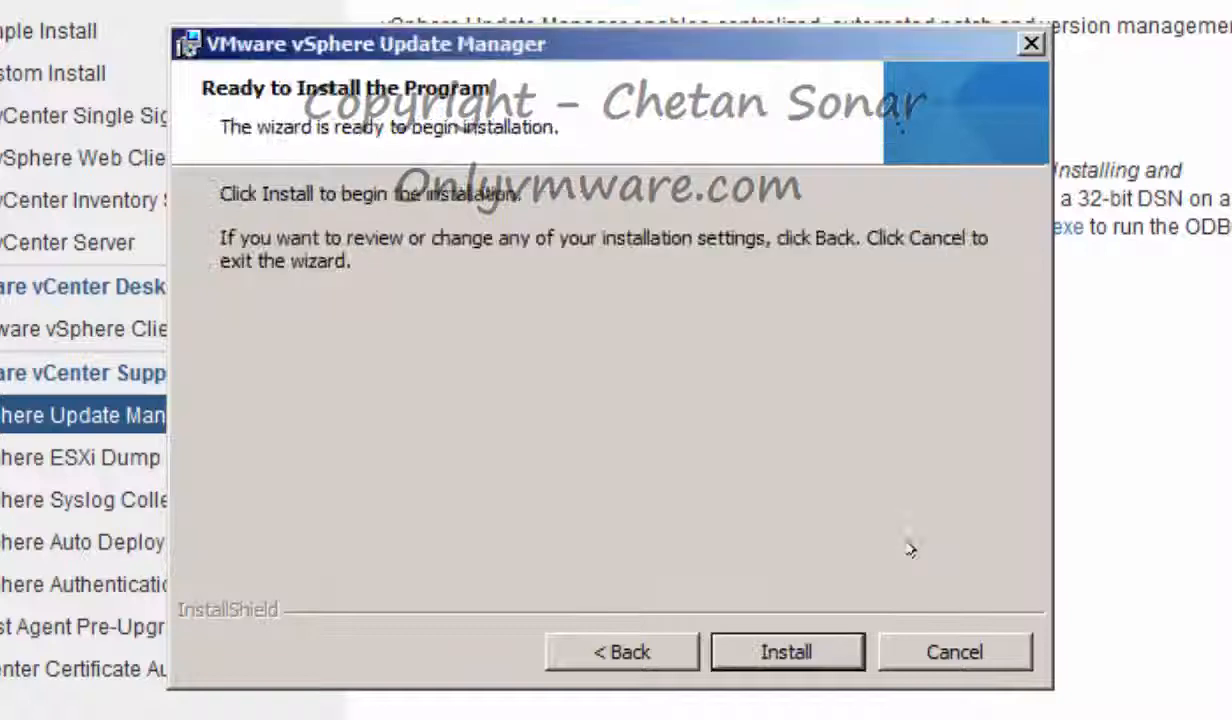
click(790, 652)
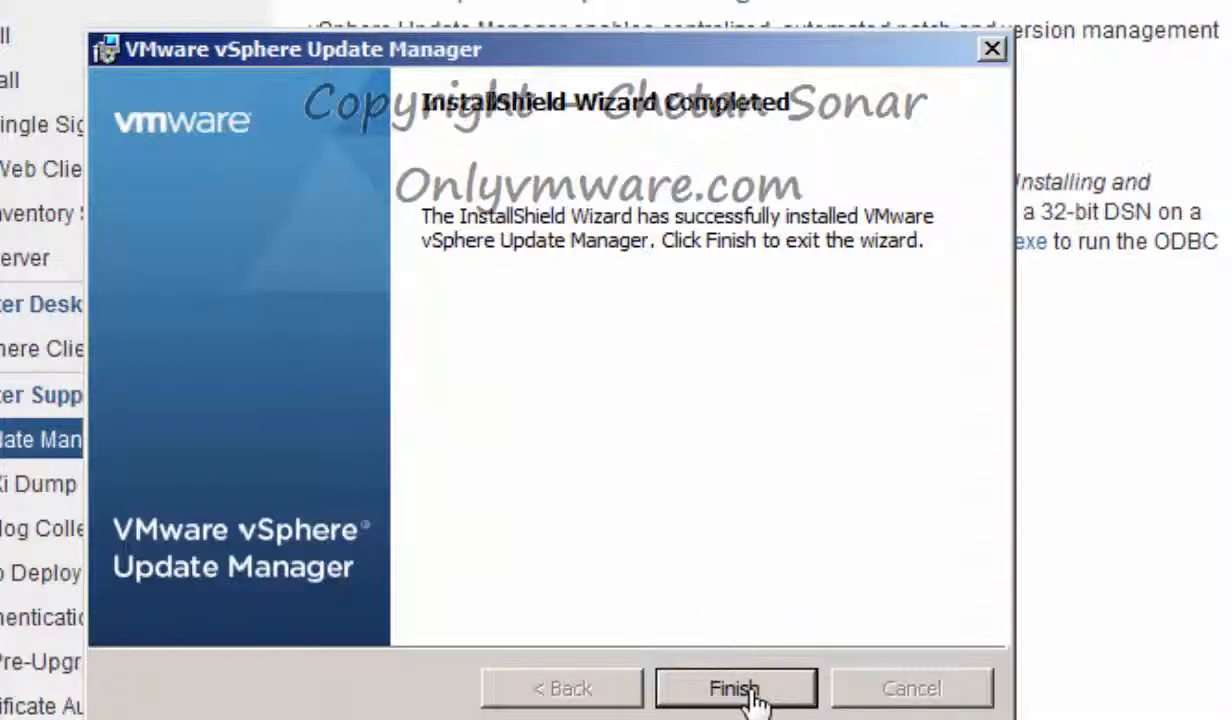
click(750, 696)
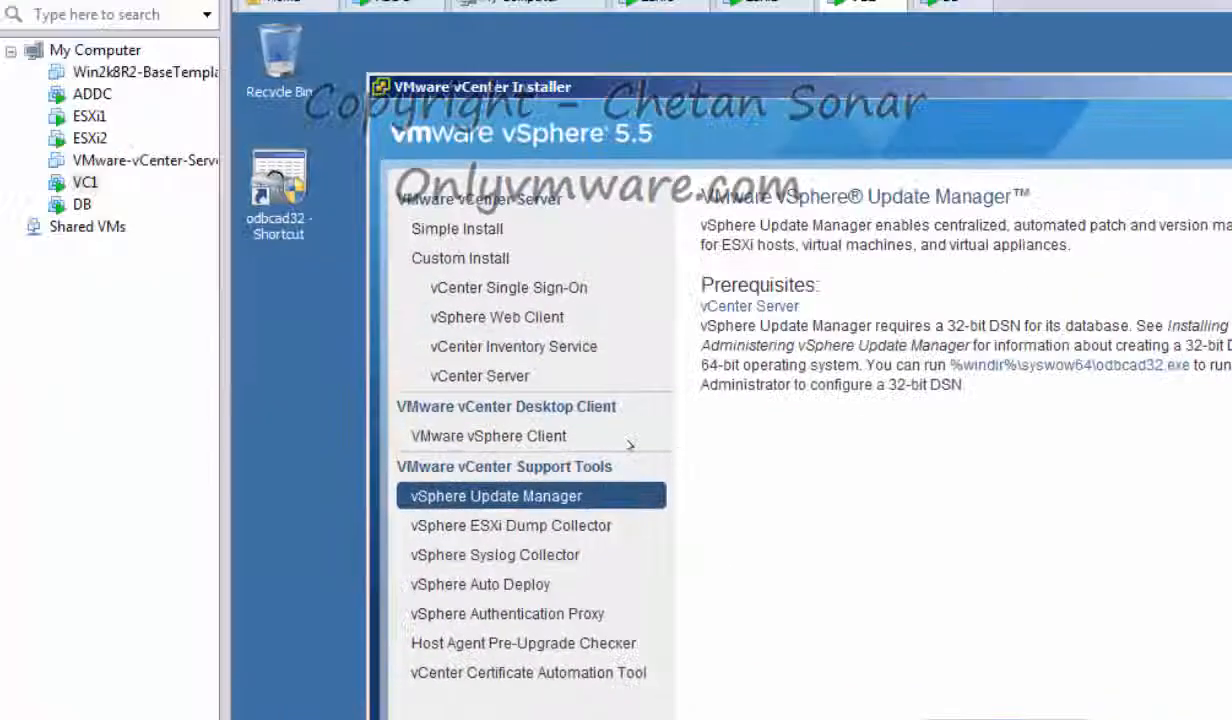
In the Plug-in Manager, widen the name column and download the vSphere Update Manager Extension
click(92, 94)
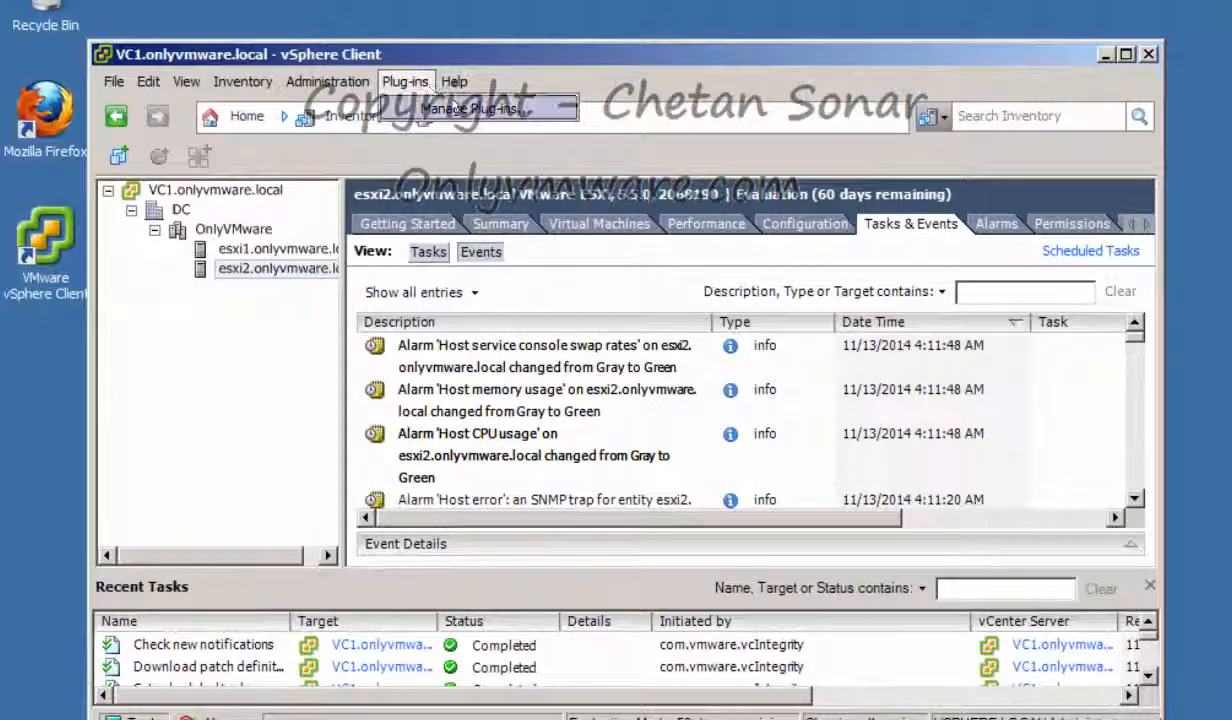
click(527, 124)
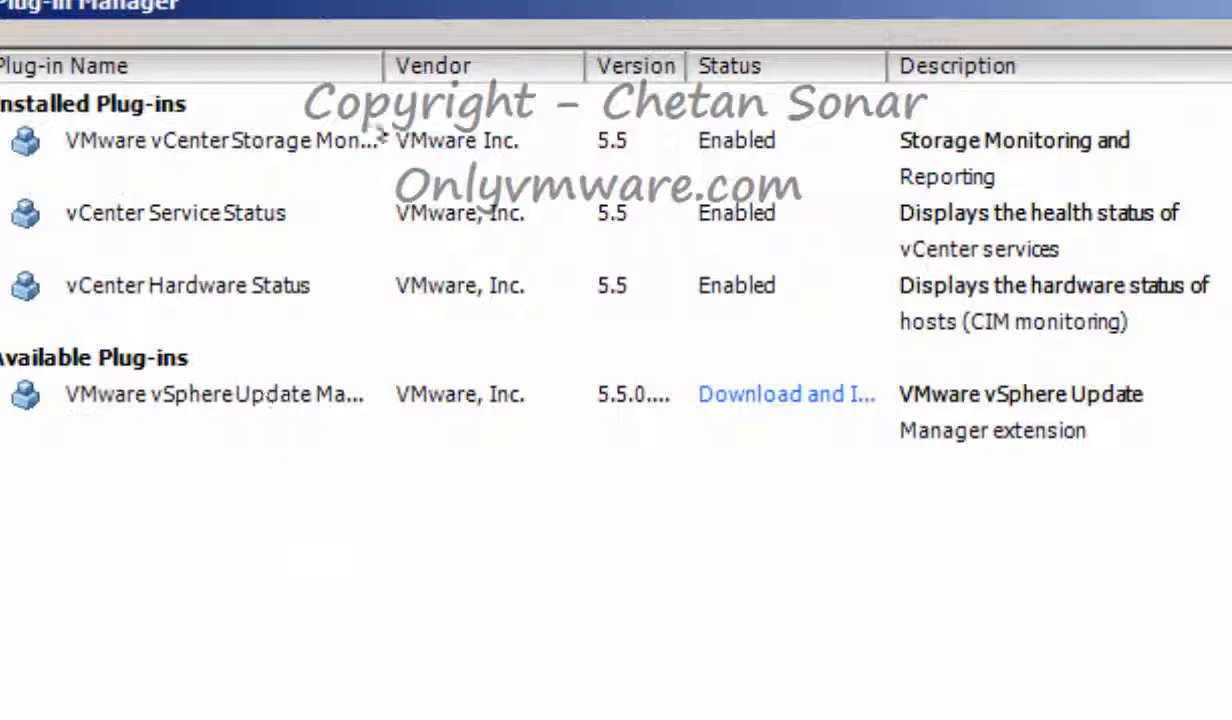
drag(380, 65, 746, 65)
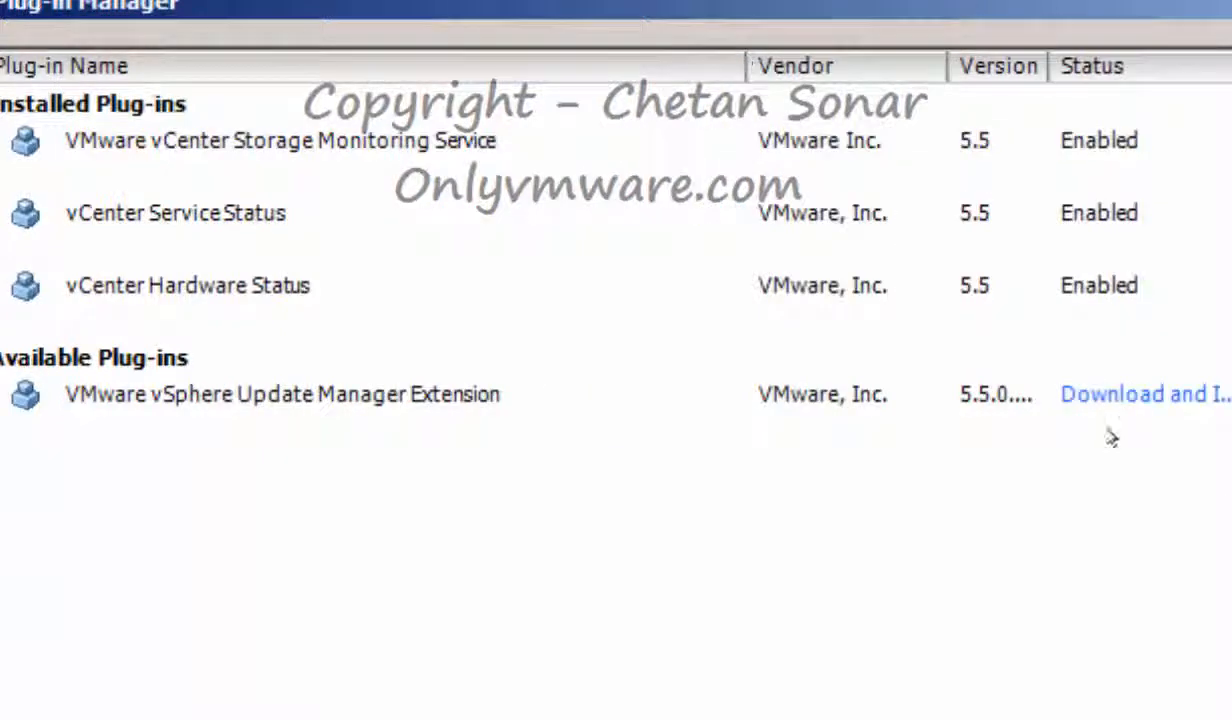
click(1187, 401)
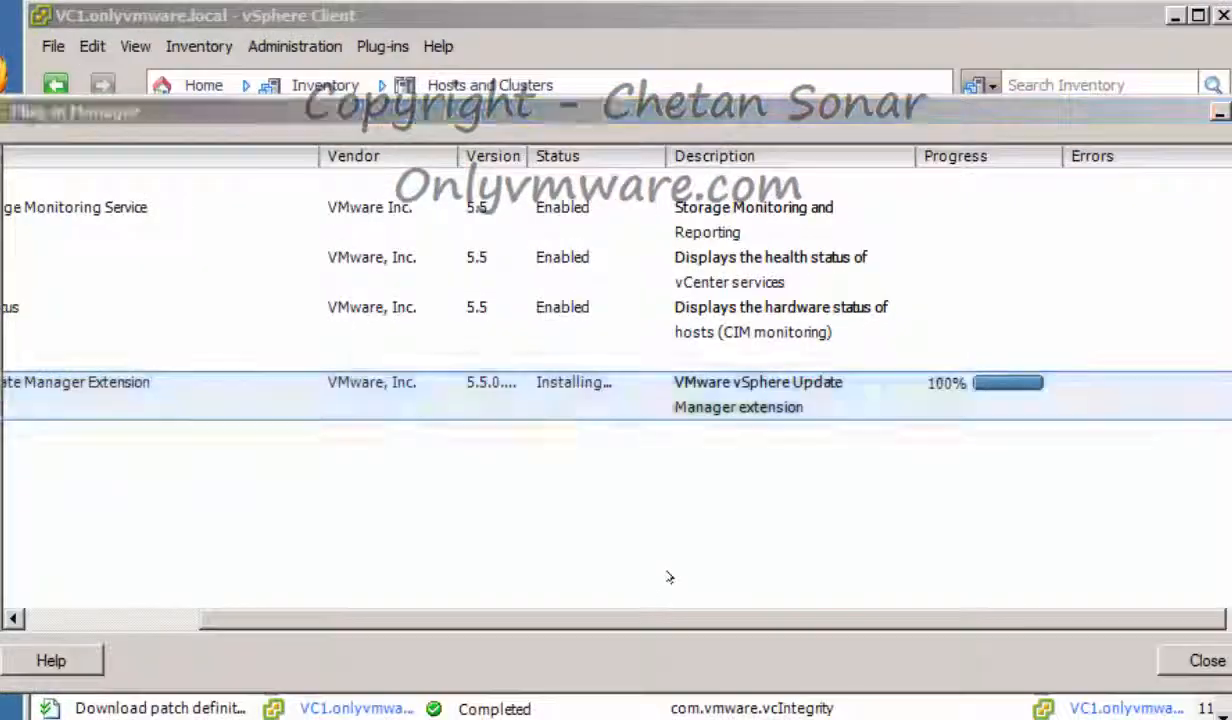
Run the Update Manager client installer in English (United States), accepting the license agreement
click(700, 437)
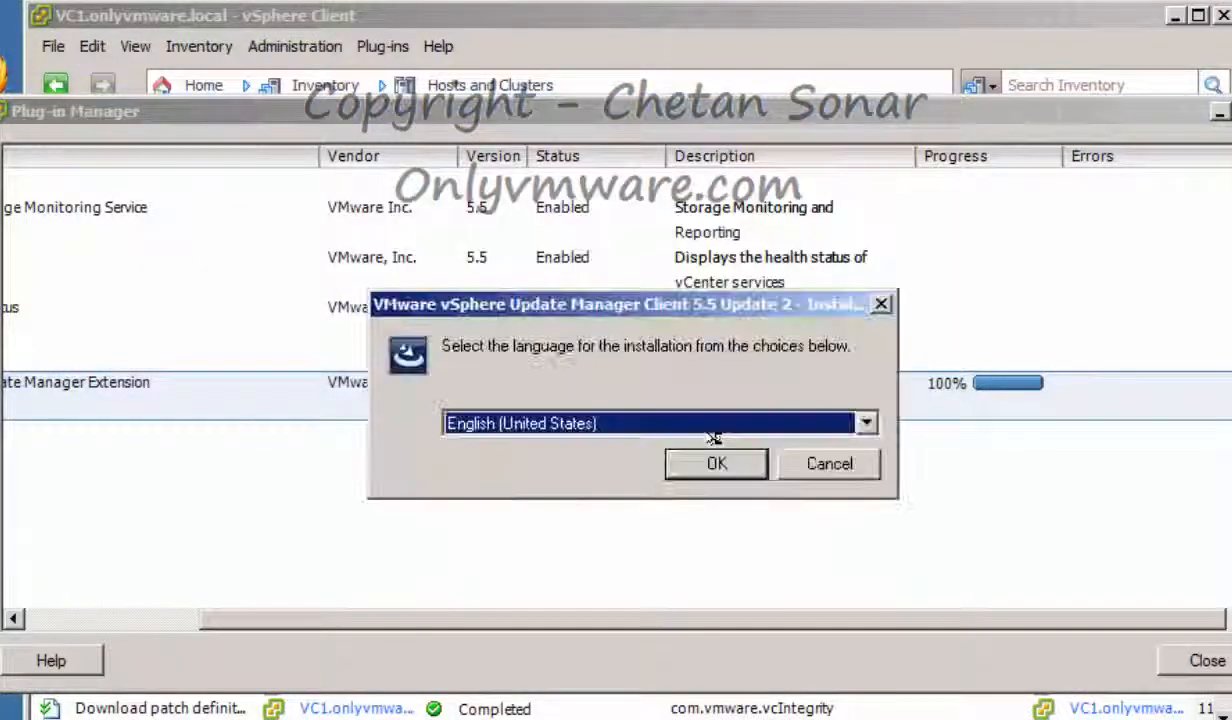
click(710, 463)
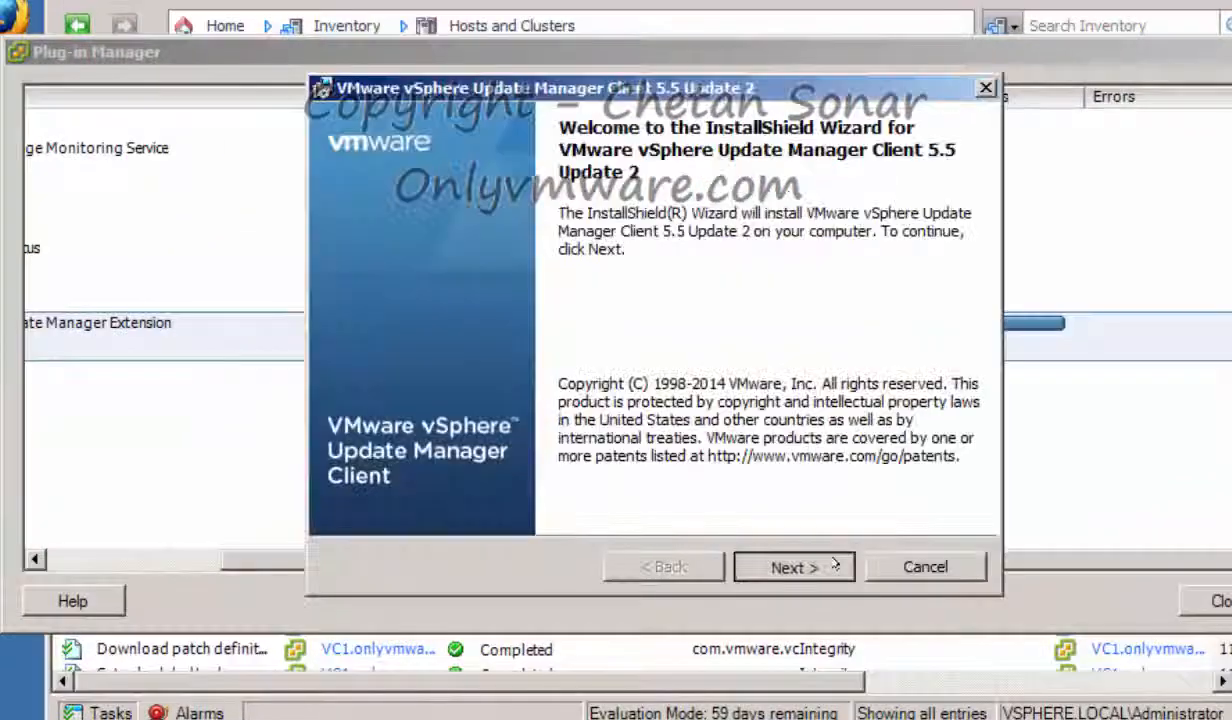
click(835, 566)
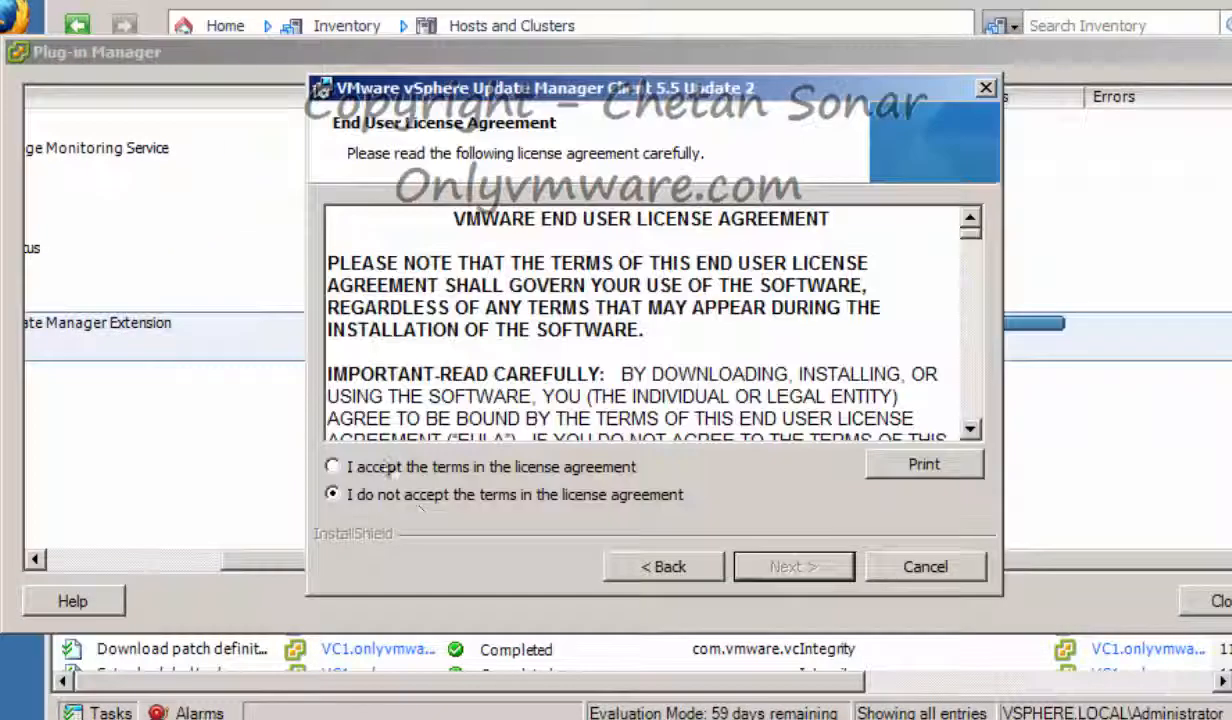
click(392, 467)
click(790, 566)
click(790, 566)
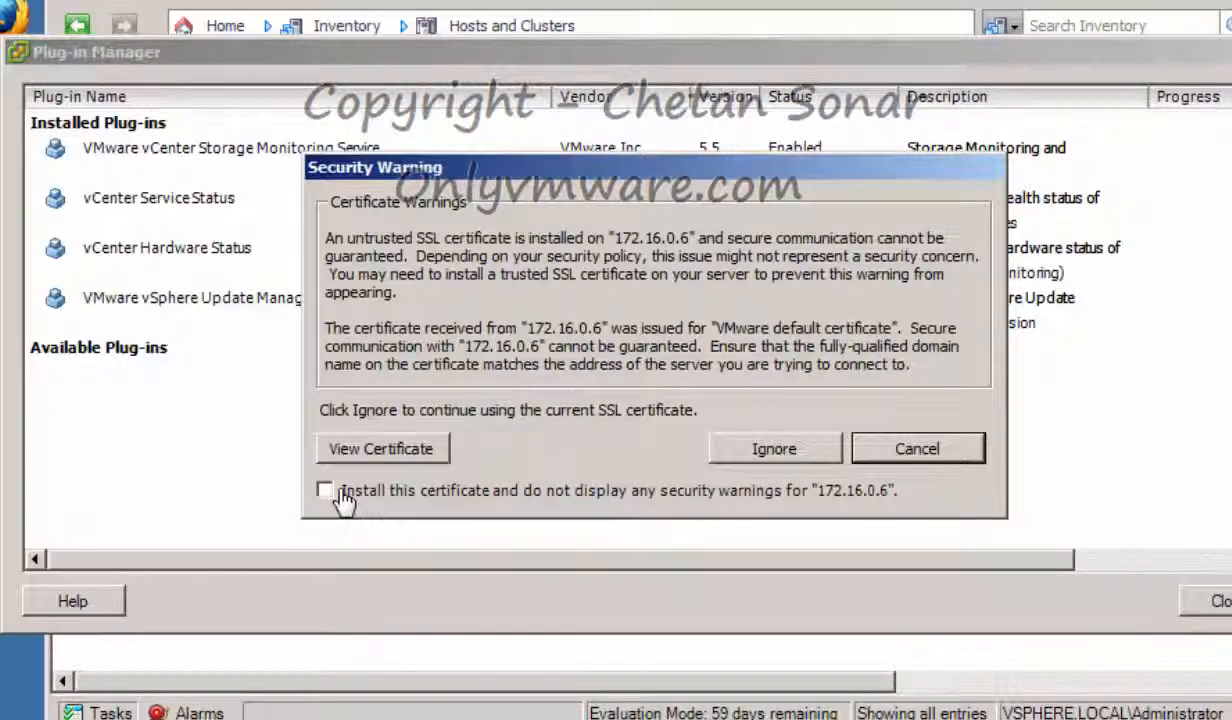
Trust the certificate for 172.16.0.6, close the plug-in list, and select host esxi1
click(342, 491)
click(775, 450)
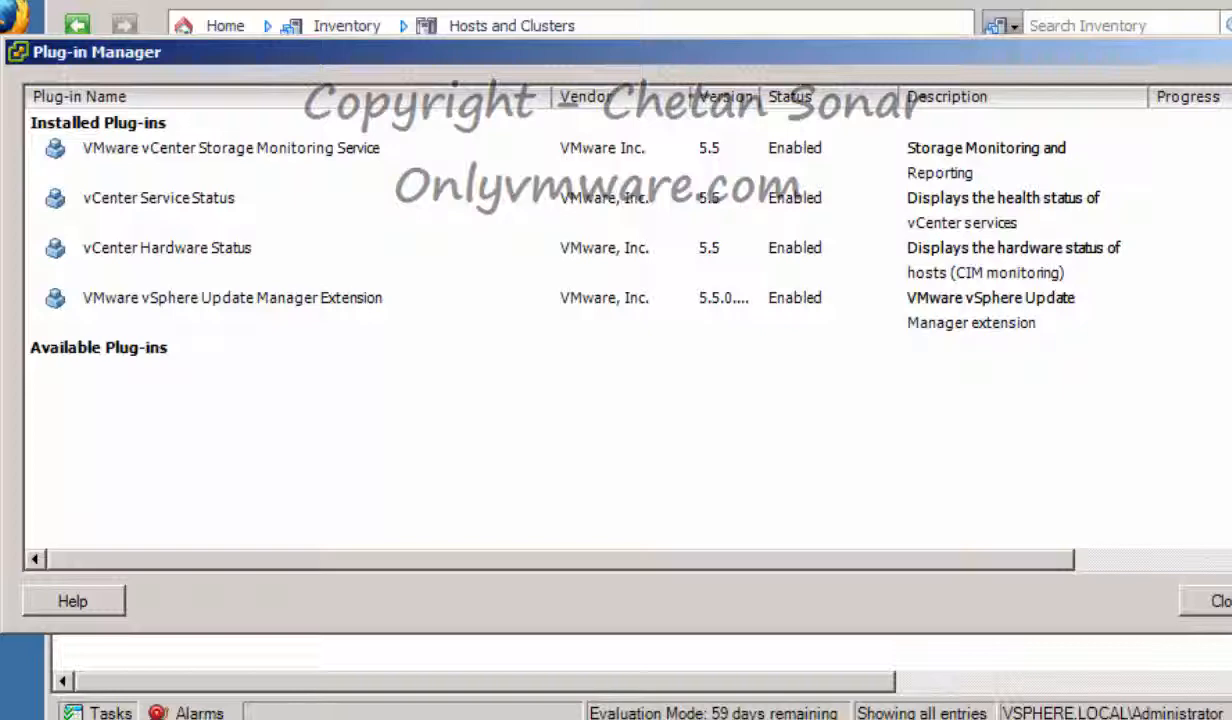
key(Escape)
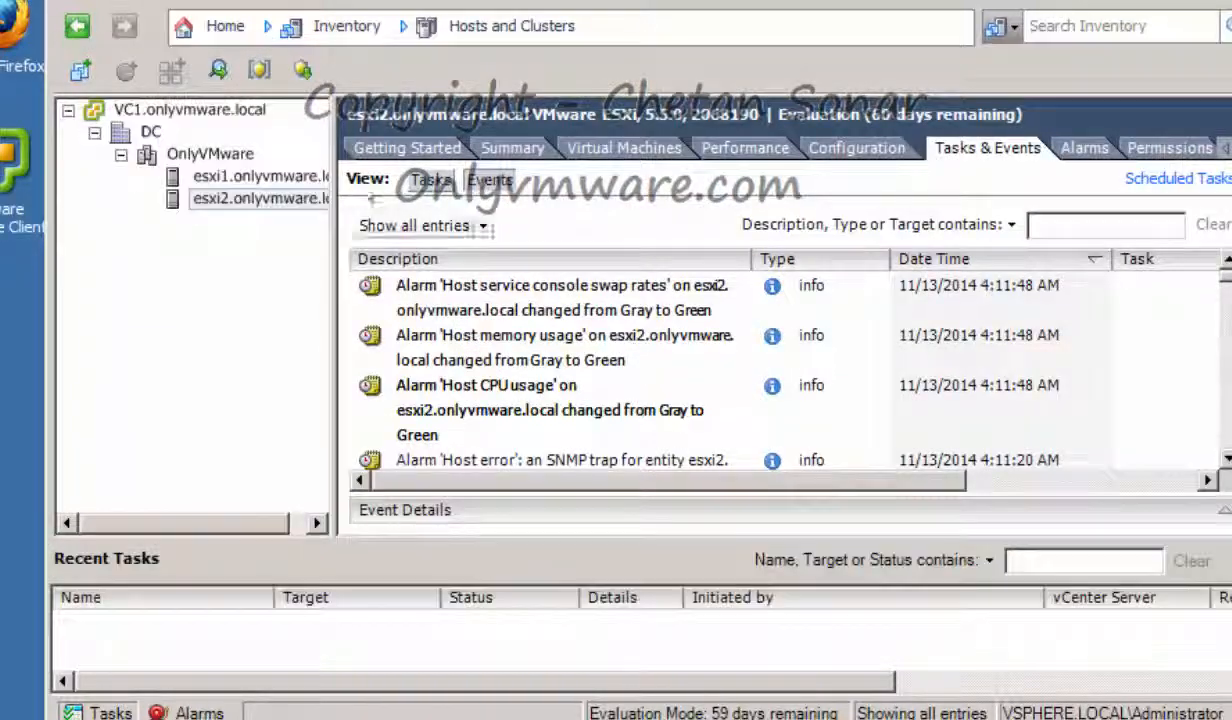
click(220, 176)
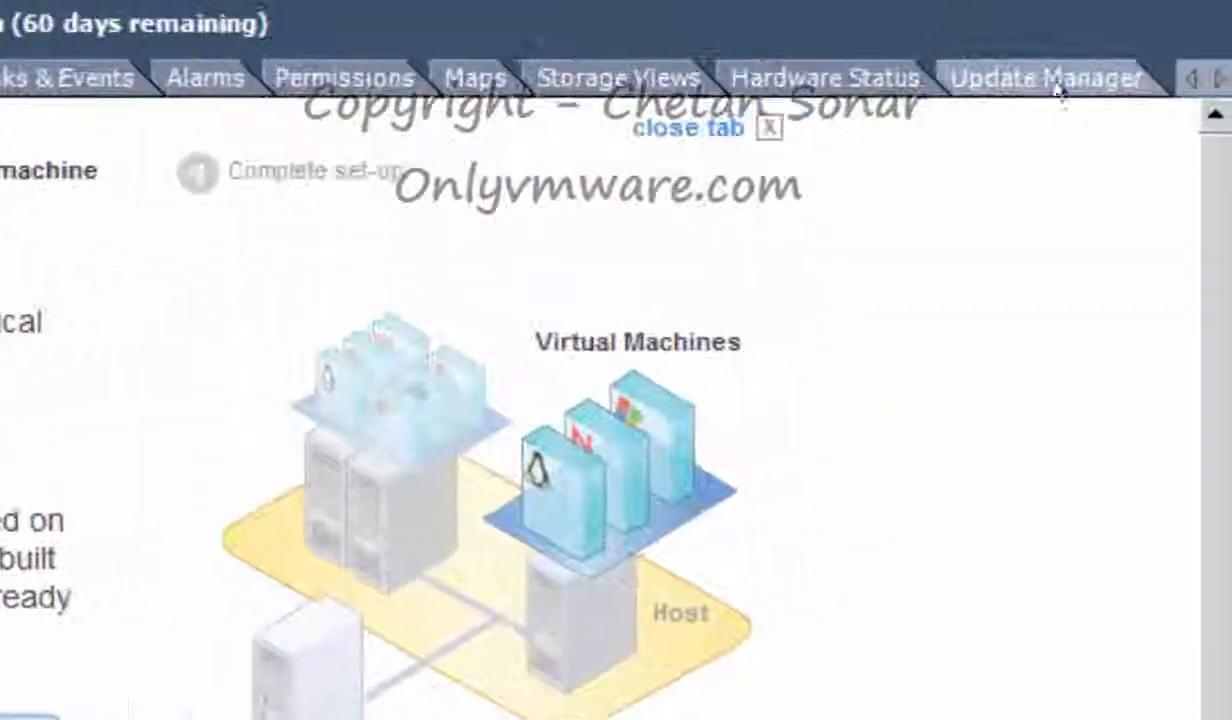
Open the Update Manager tab for host esxi1
click(1060, 82)
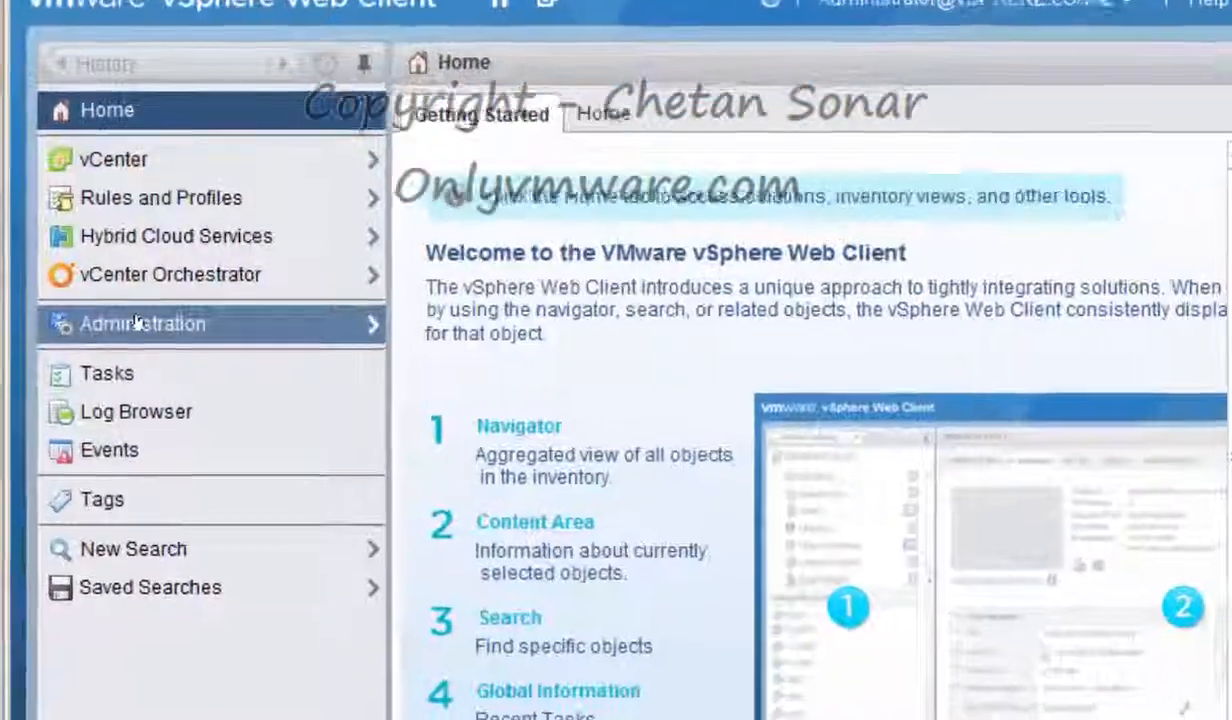
Go to Single Sign-On Users and Groups and select the Administrators group on the Groups tab
click(140, 319)
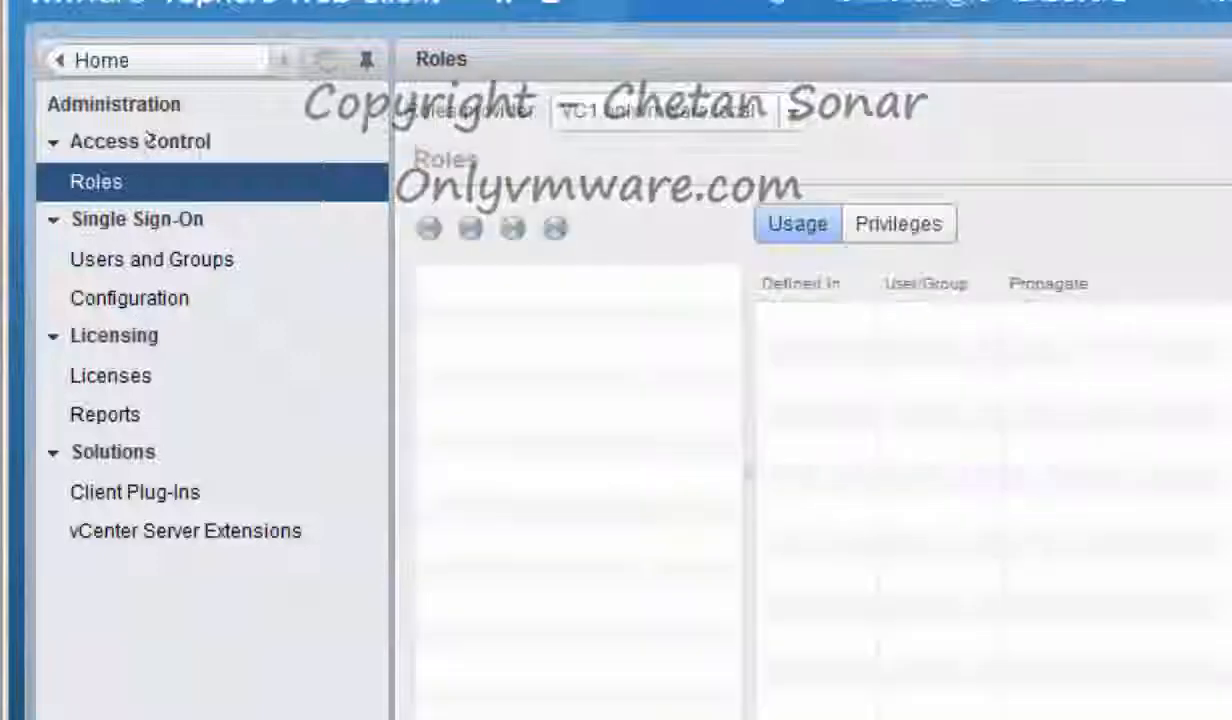
click(150, 262)
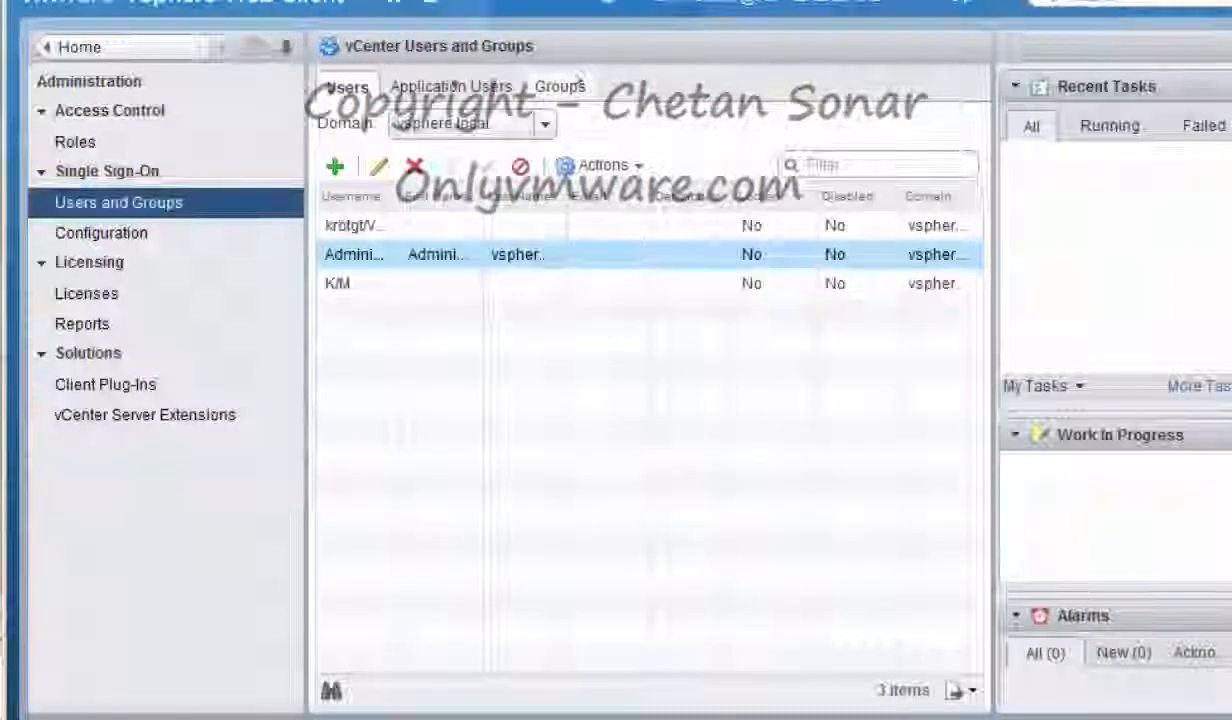
click(562, 87)
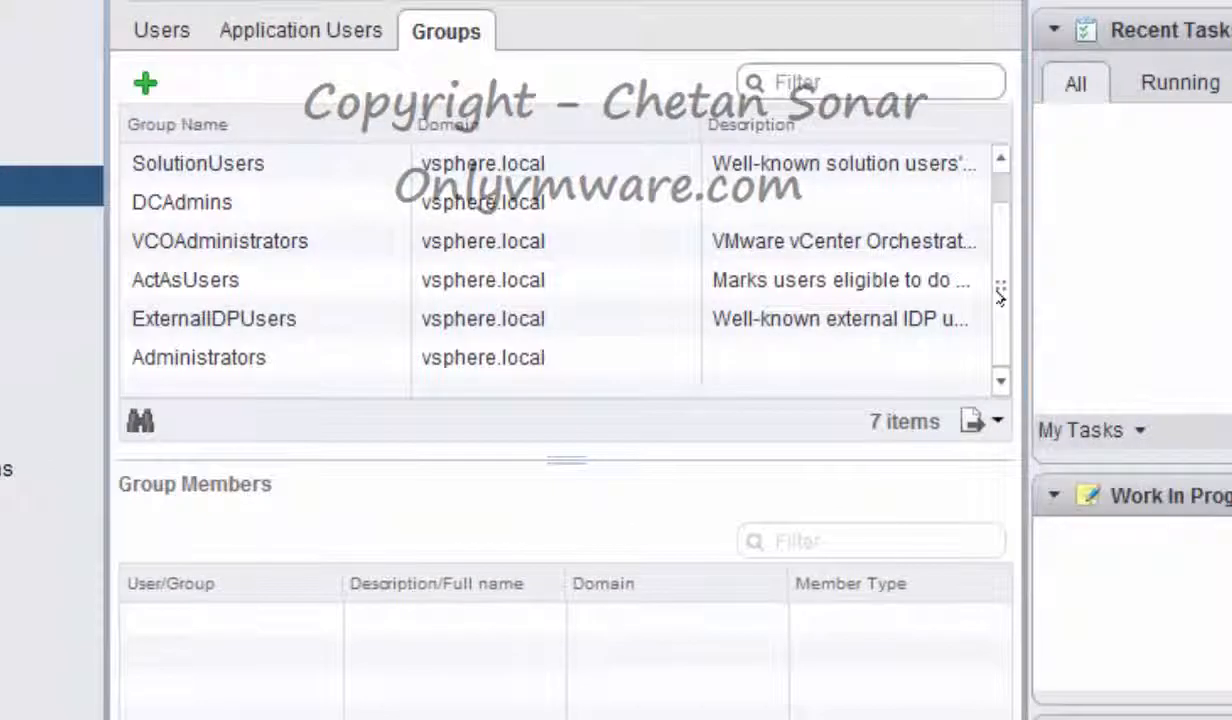
click(205, 360)
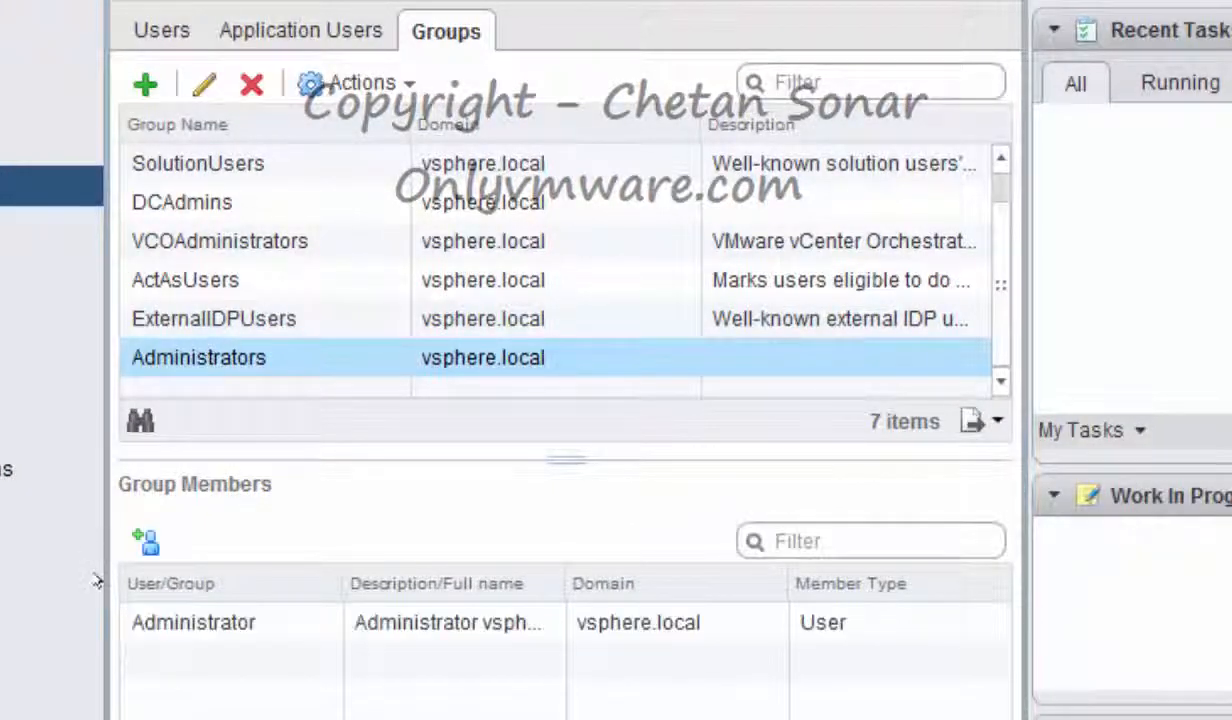
Add onlyvmware.local's Domain Admins group as a member of Administrators and confirm it is listed
click(146, 542)
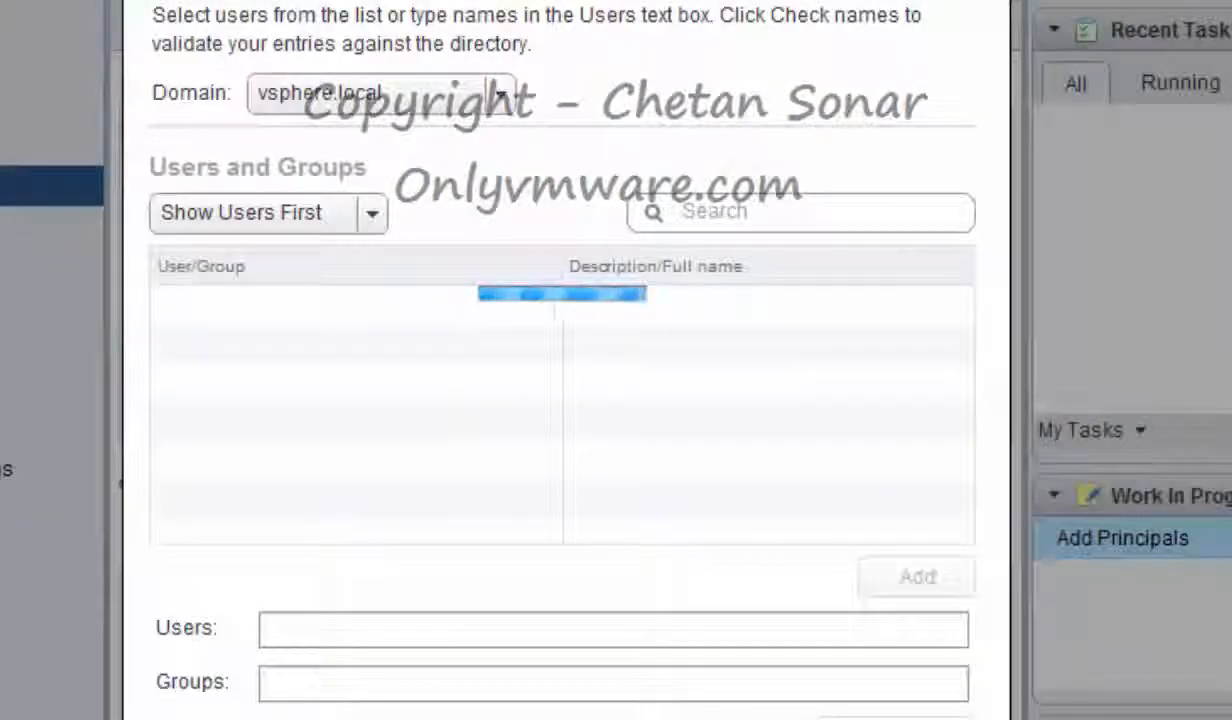
click(405, 95)
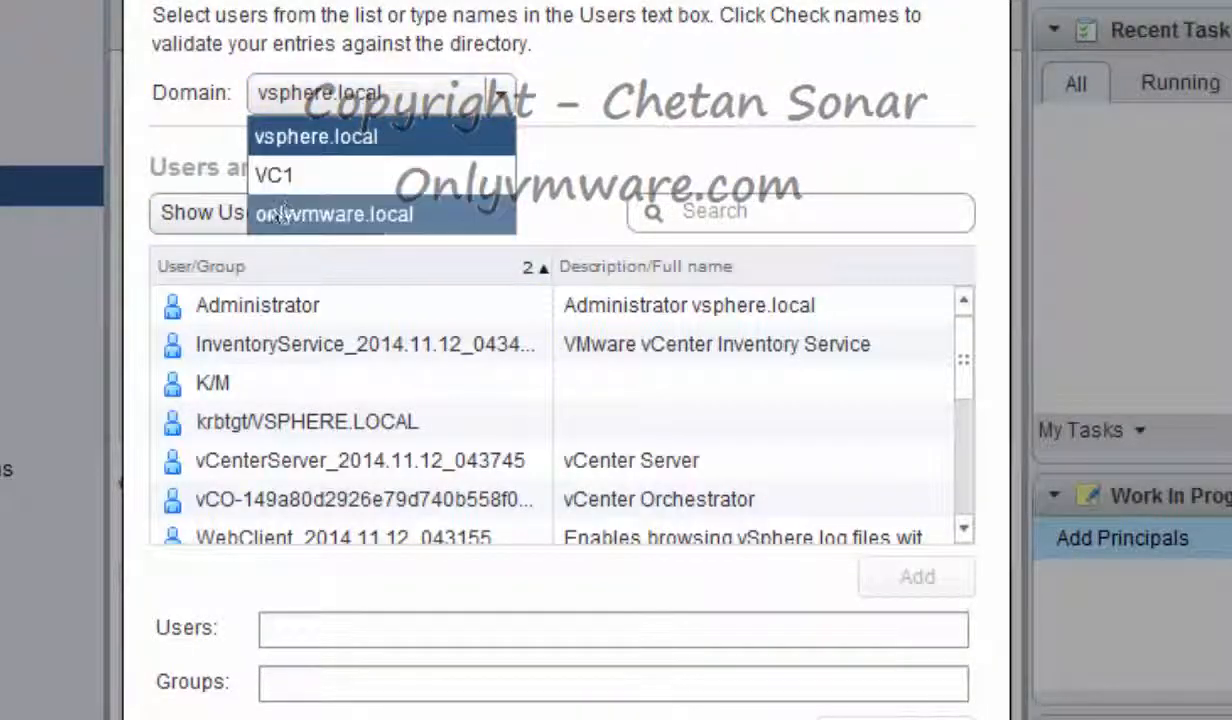
click(390, 212)
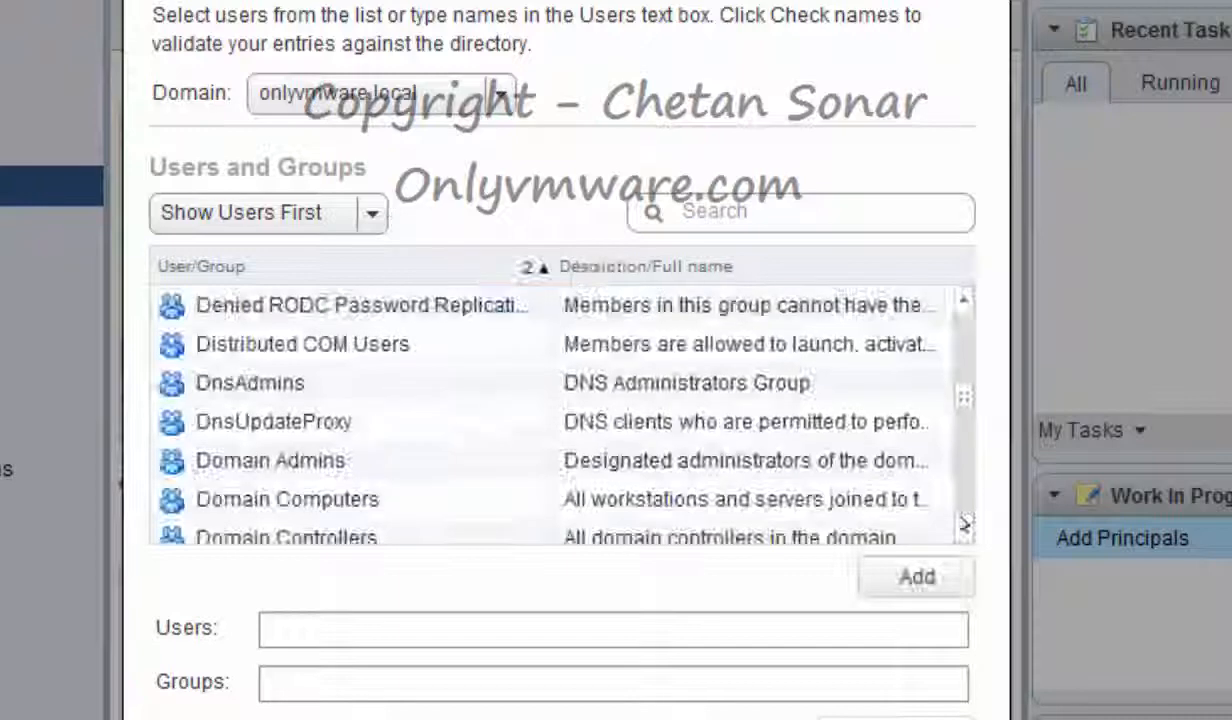
click(965, 527)
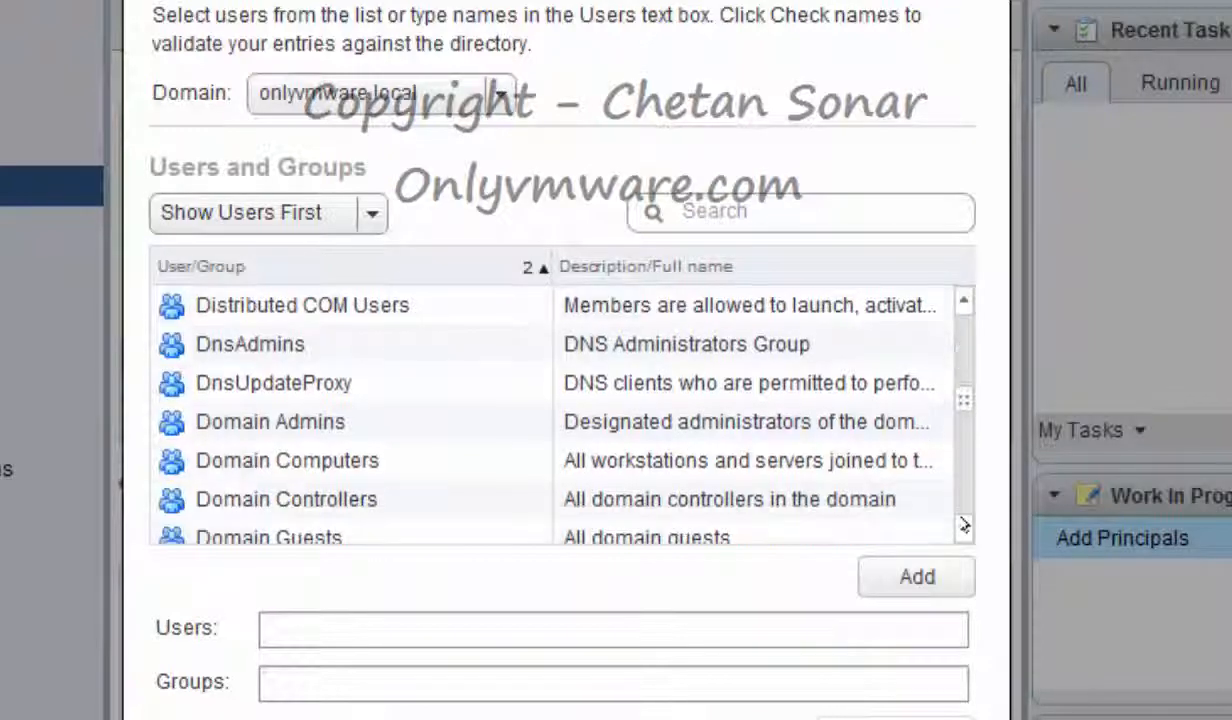
click(284, 418)
click(908, 595)
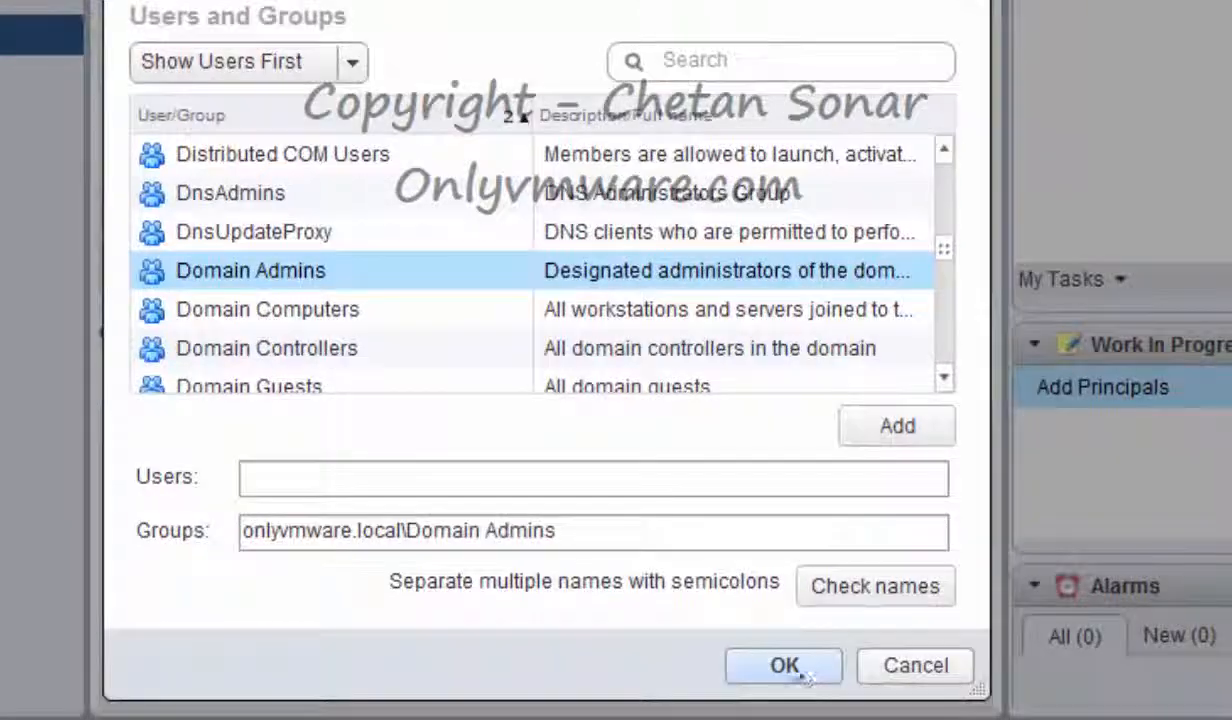
click(805, 677)
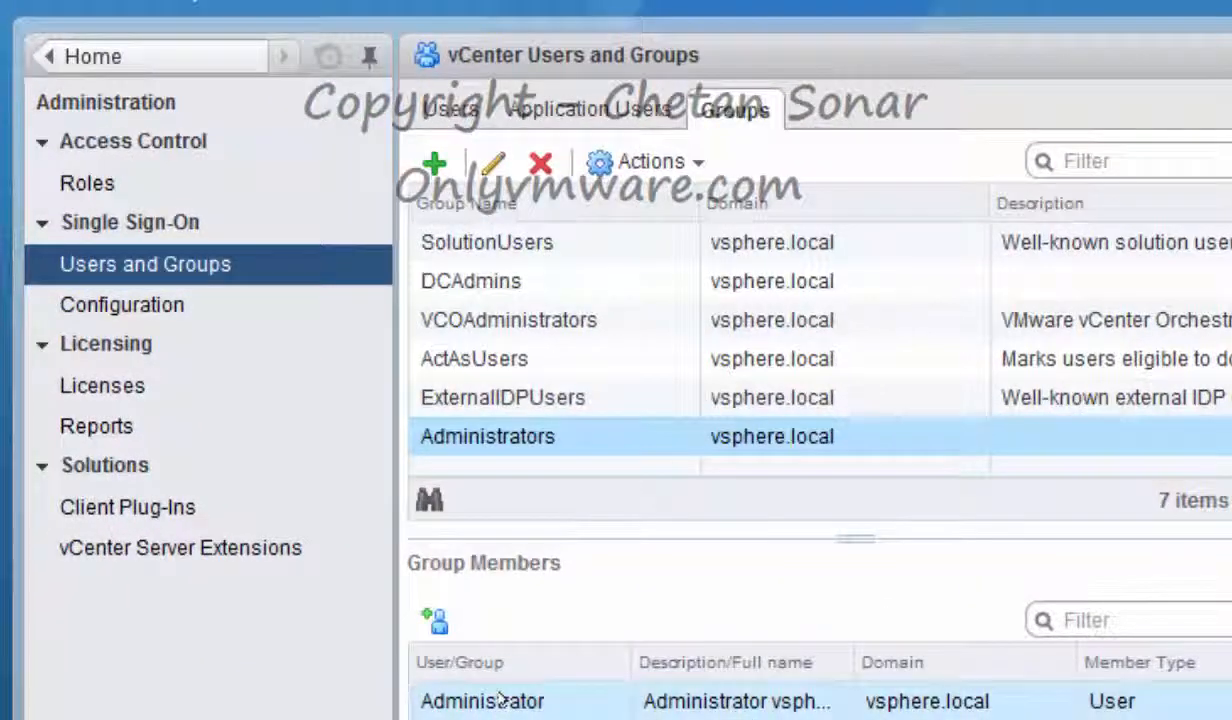
click(502, 700)
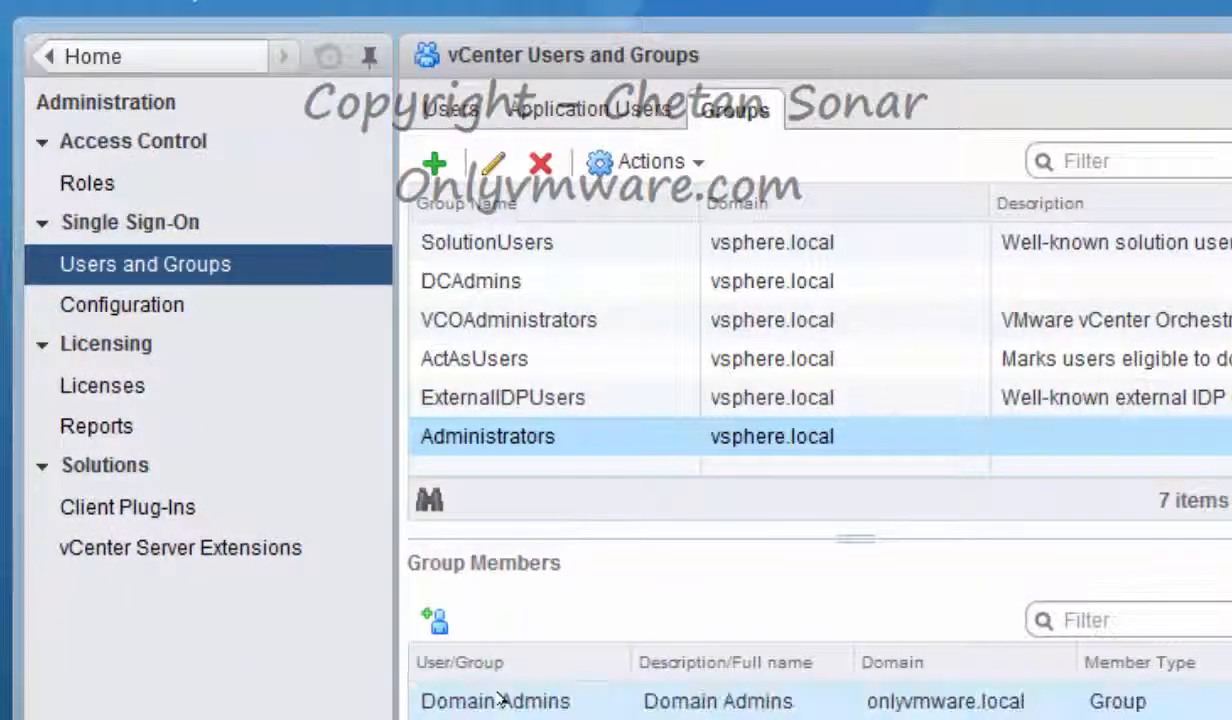
click(122, 304)
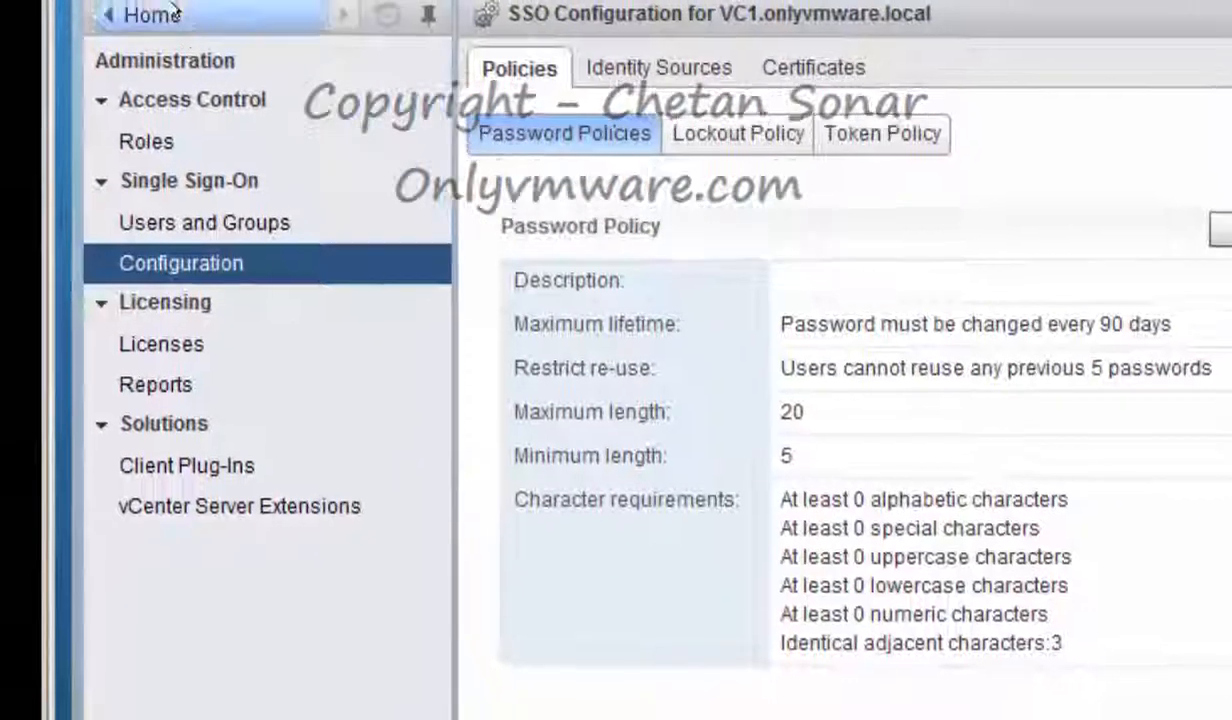
click(173, 14)
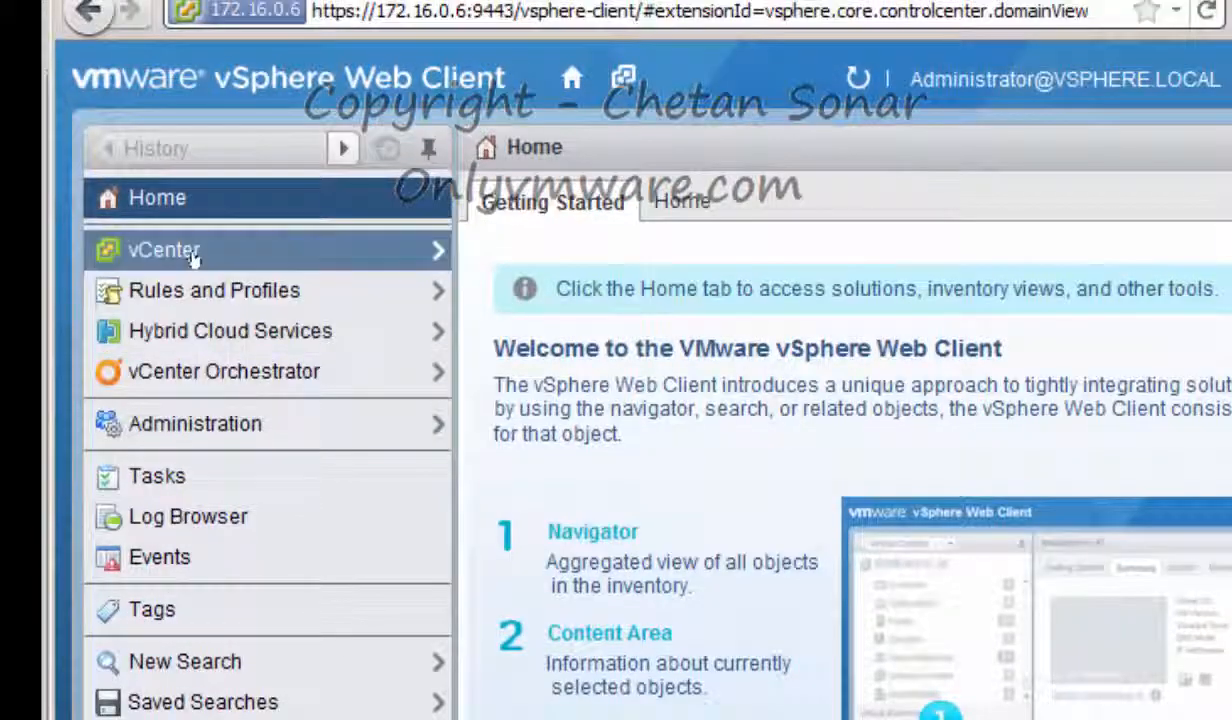
Open the Add Permission dialog from VC1.onlyvmware.local's Manage > Permissions page
click(192, 256)
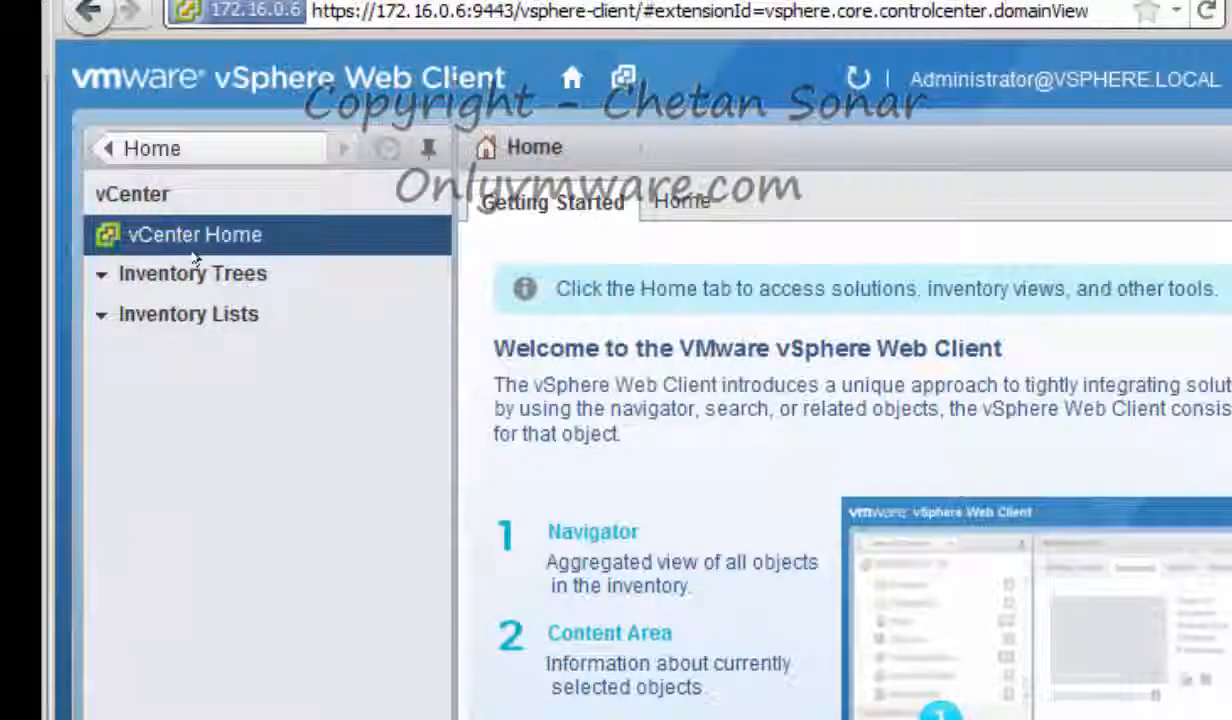
click(220, 513)
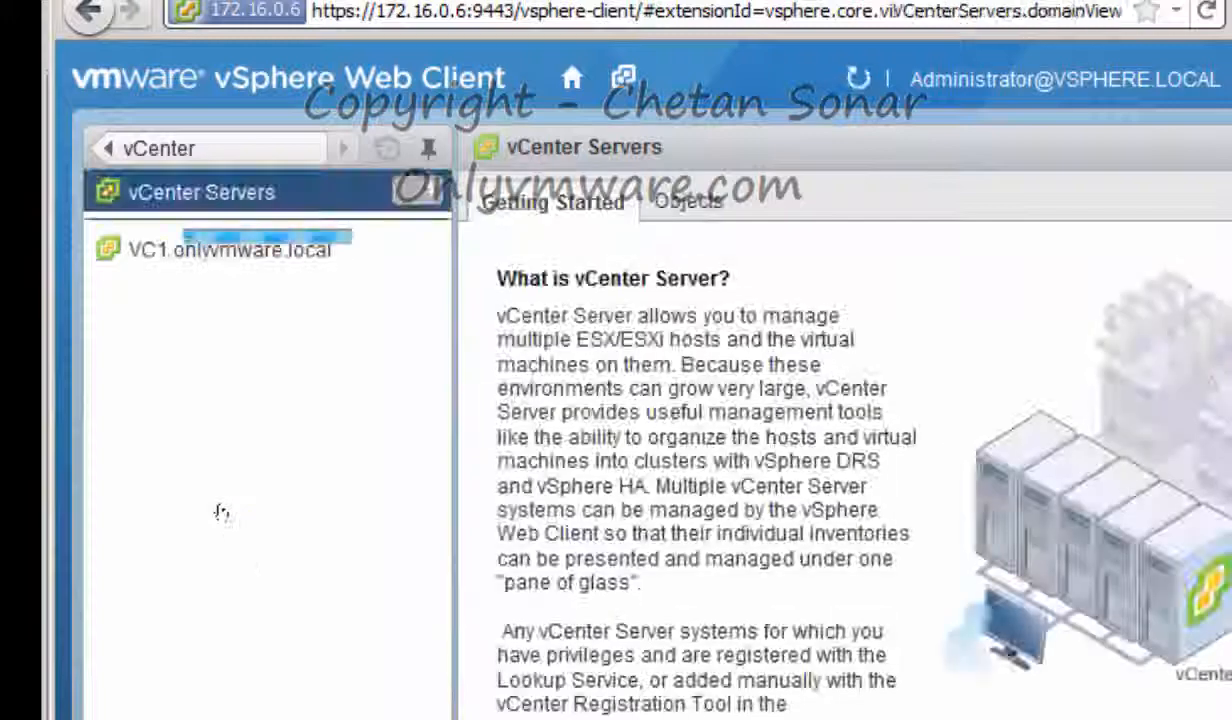
click(262, 251)
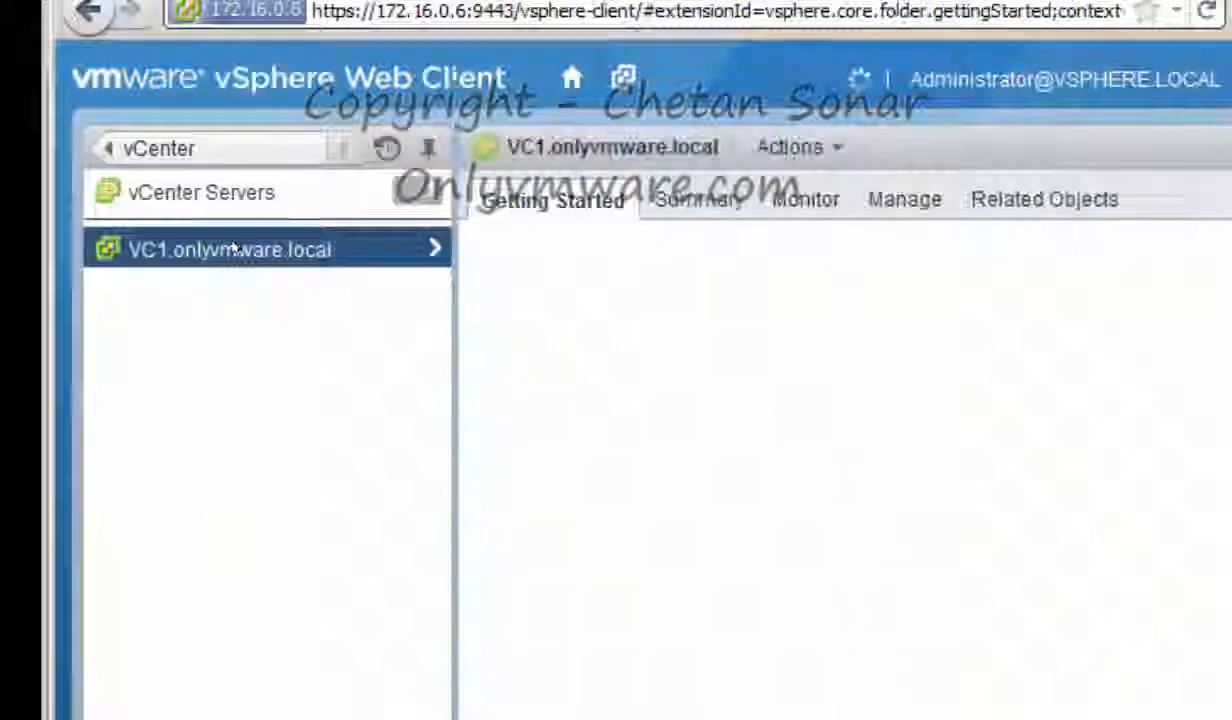
click(904, 198)
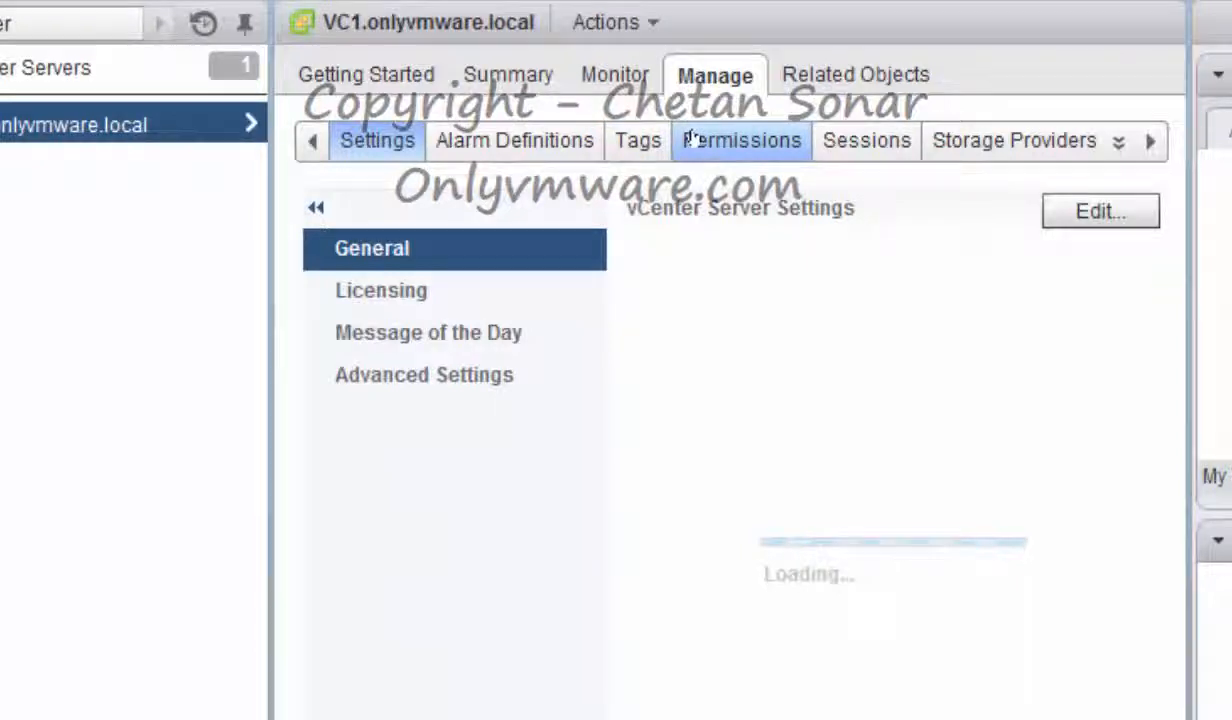
click(690, 140)
click(328, 211)
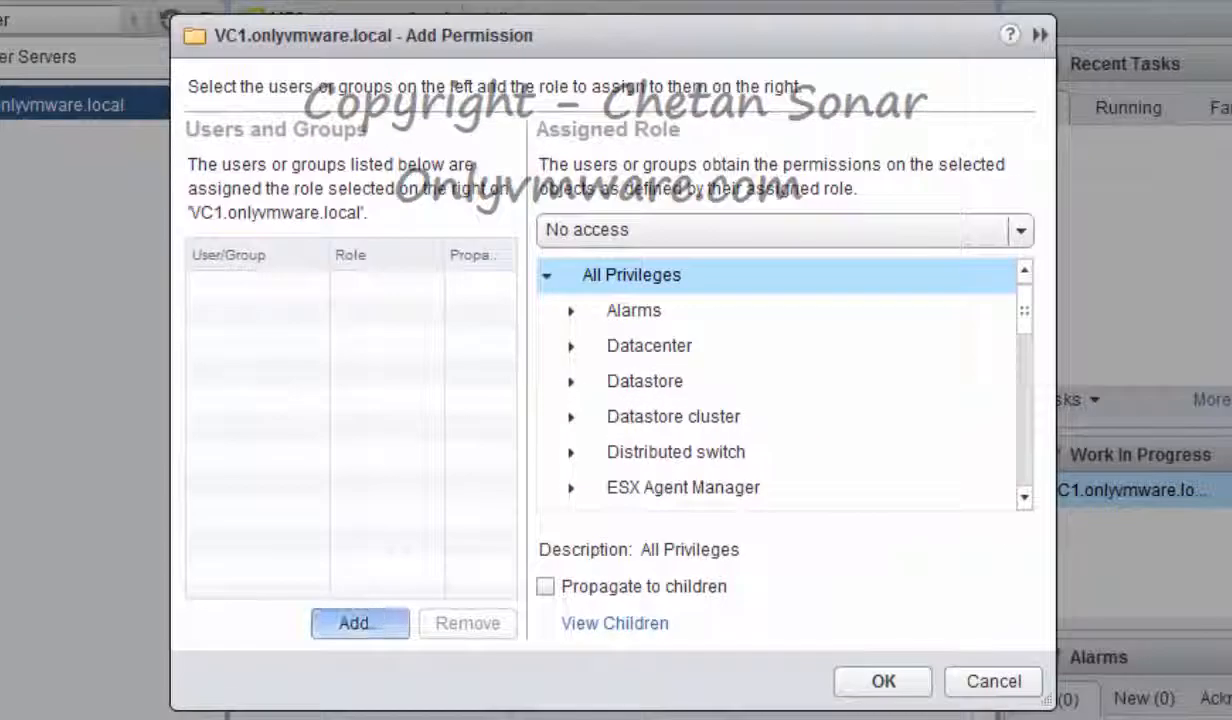
Add the ONLYVMWARE domain's Domain Admins group to the new permission
click(458, 710)
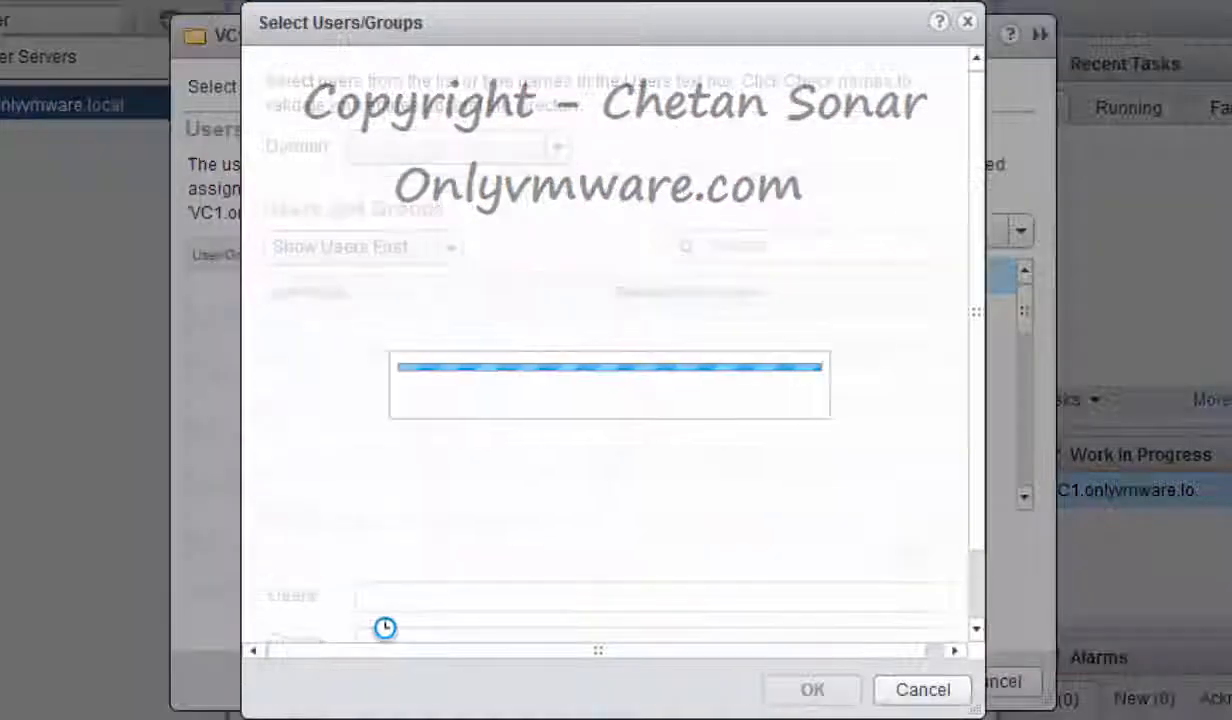
click(558, 148)
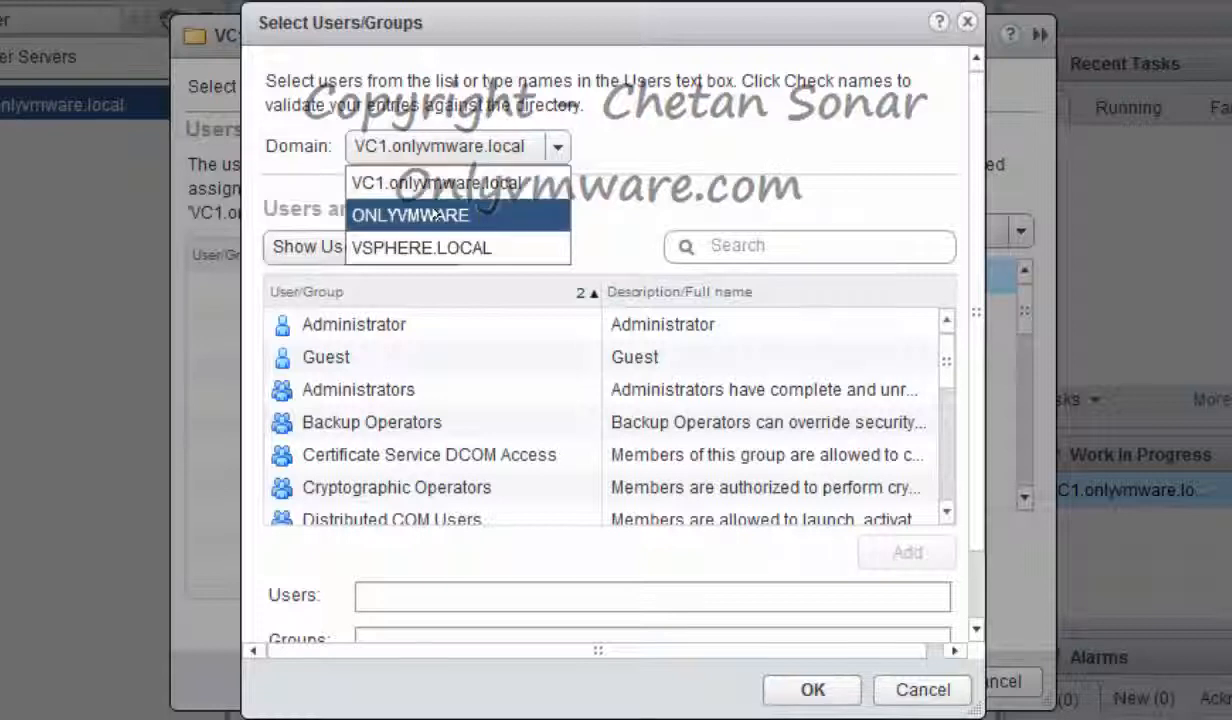
click(415, 215)
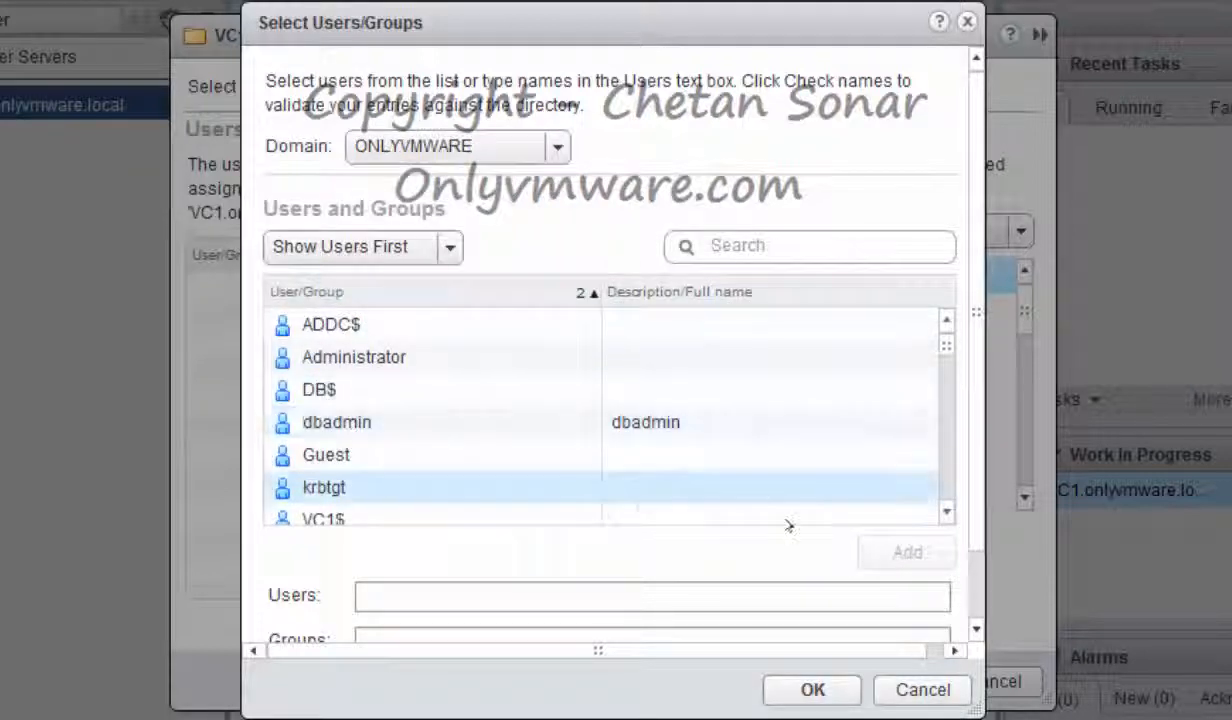
scroll(944, 507, down, 5)
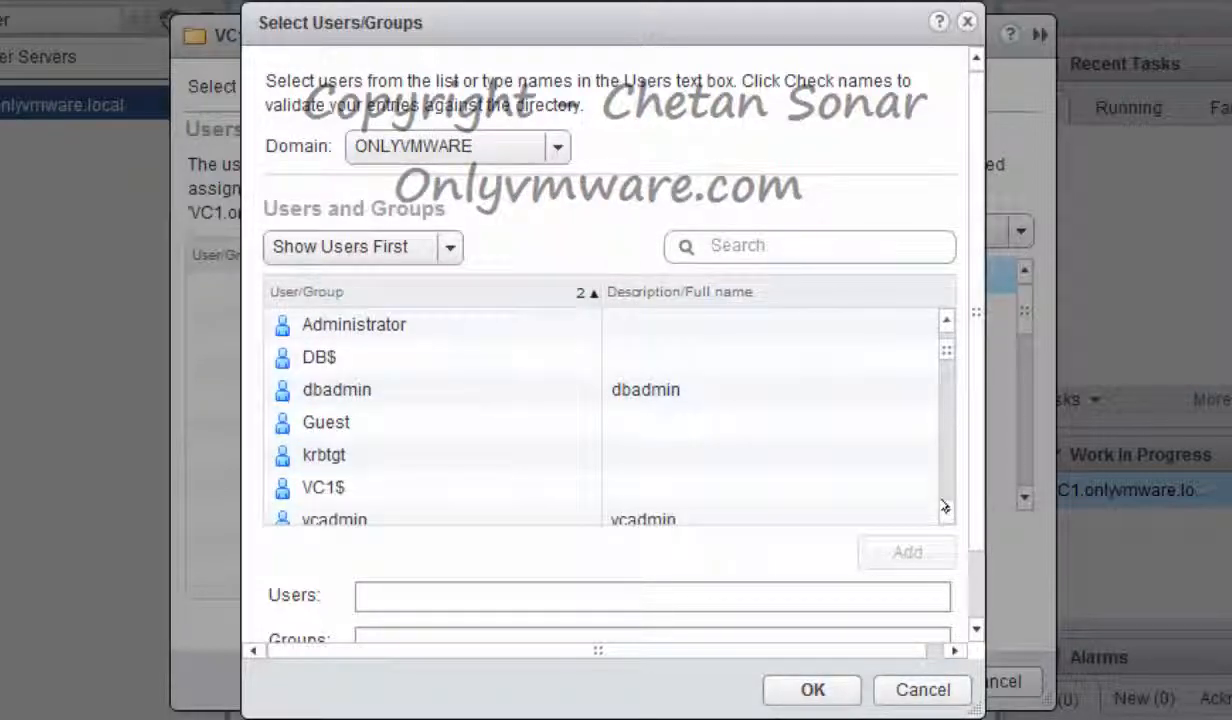
click(383, 455)
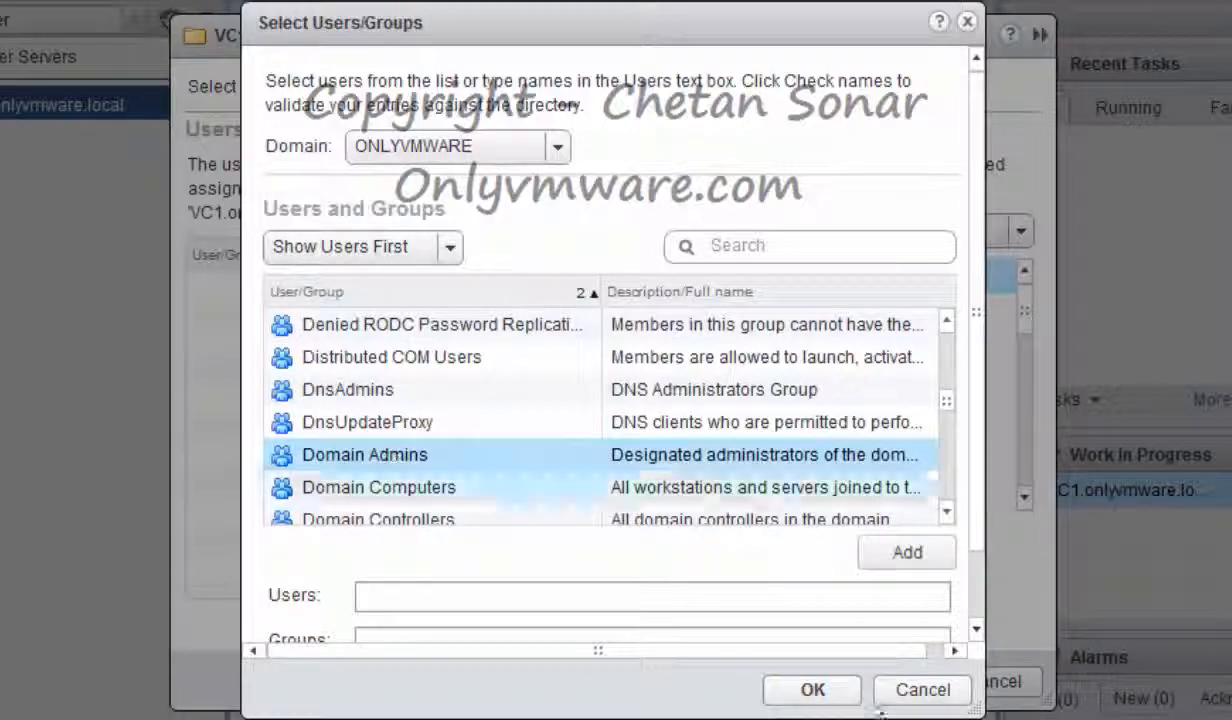
click(899, 550)
click(813, 690)
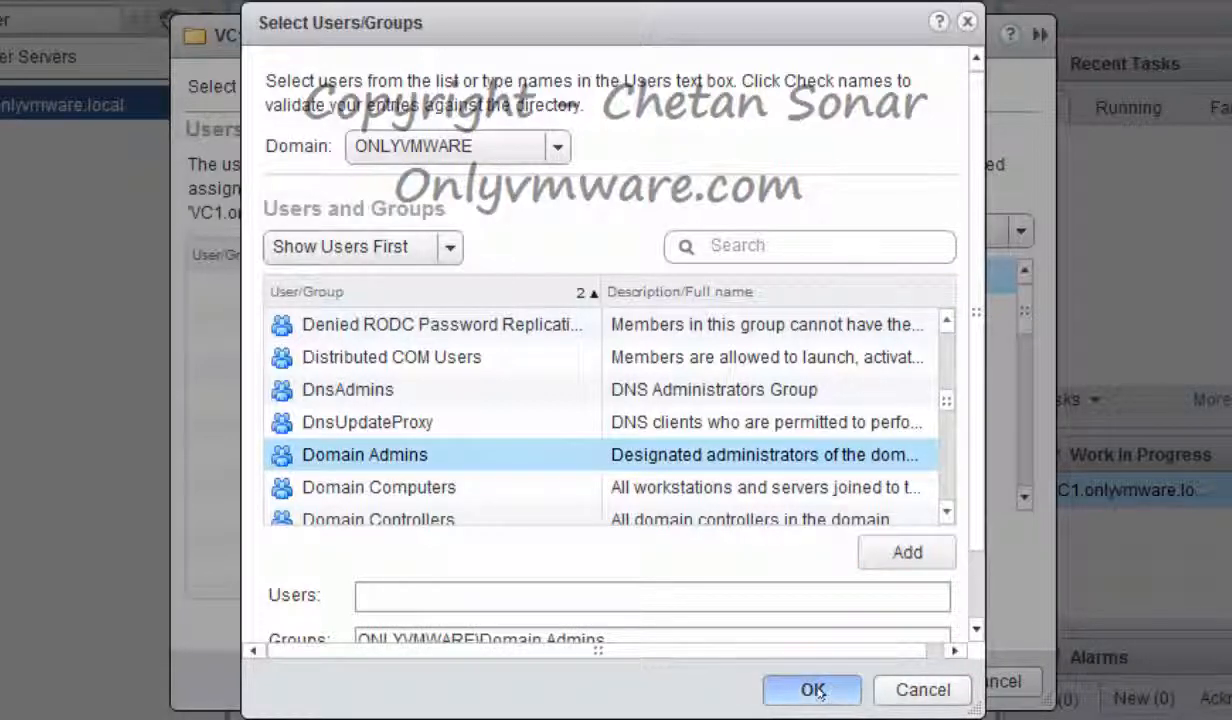
Assign the Administrator role to the group and save the permission
click(600, 229)
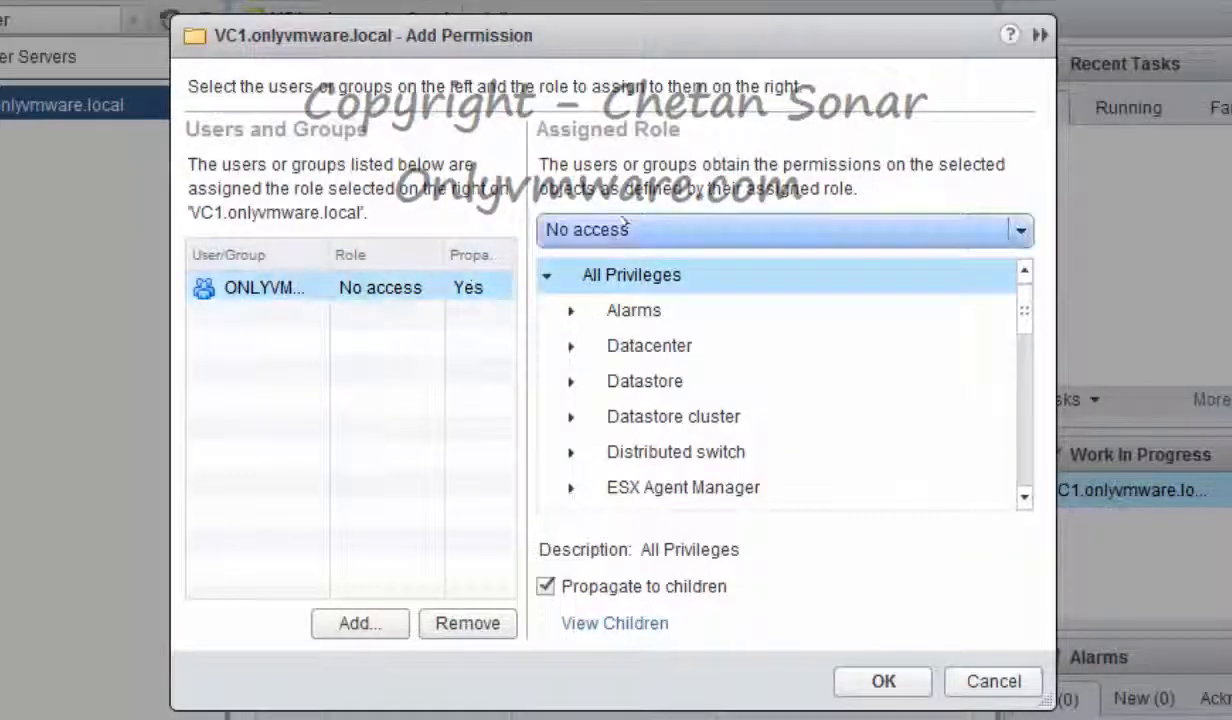
click(612, 328)
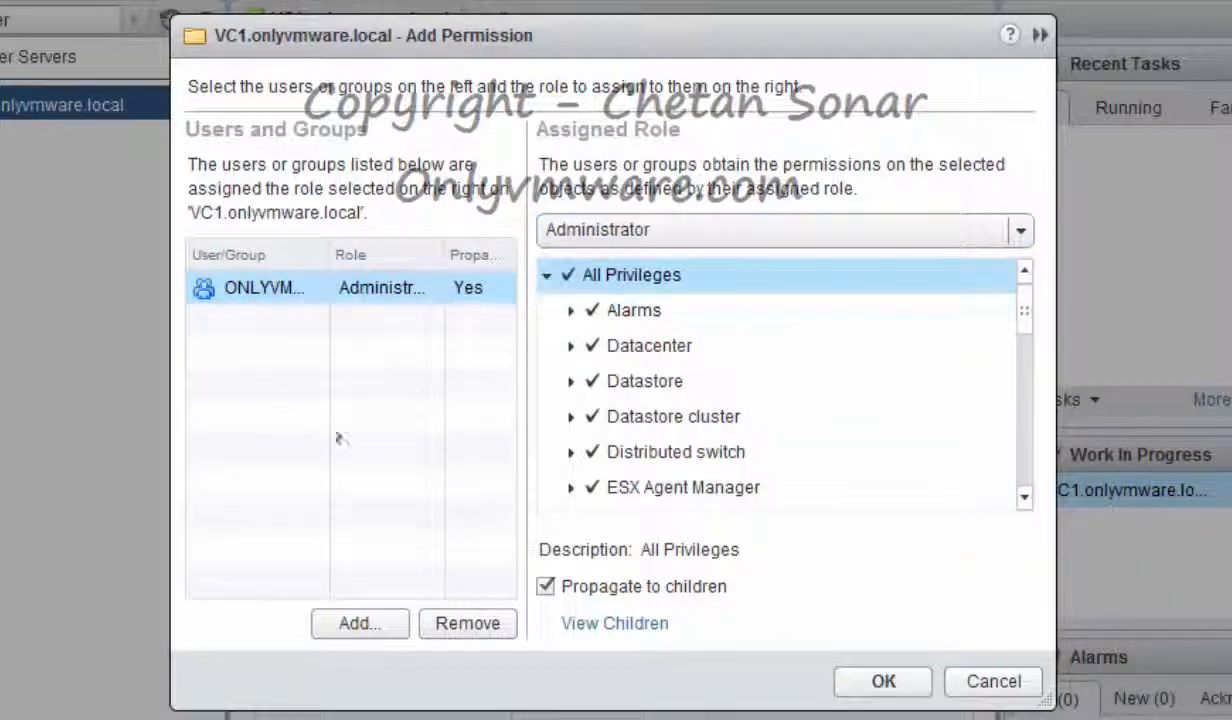
click(882, 680)
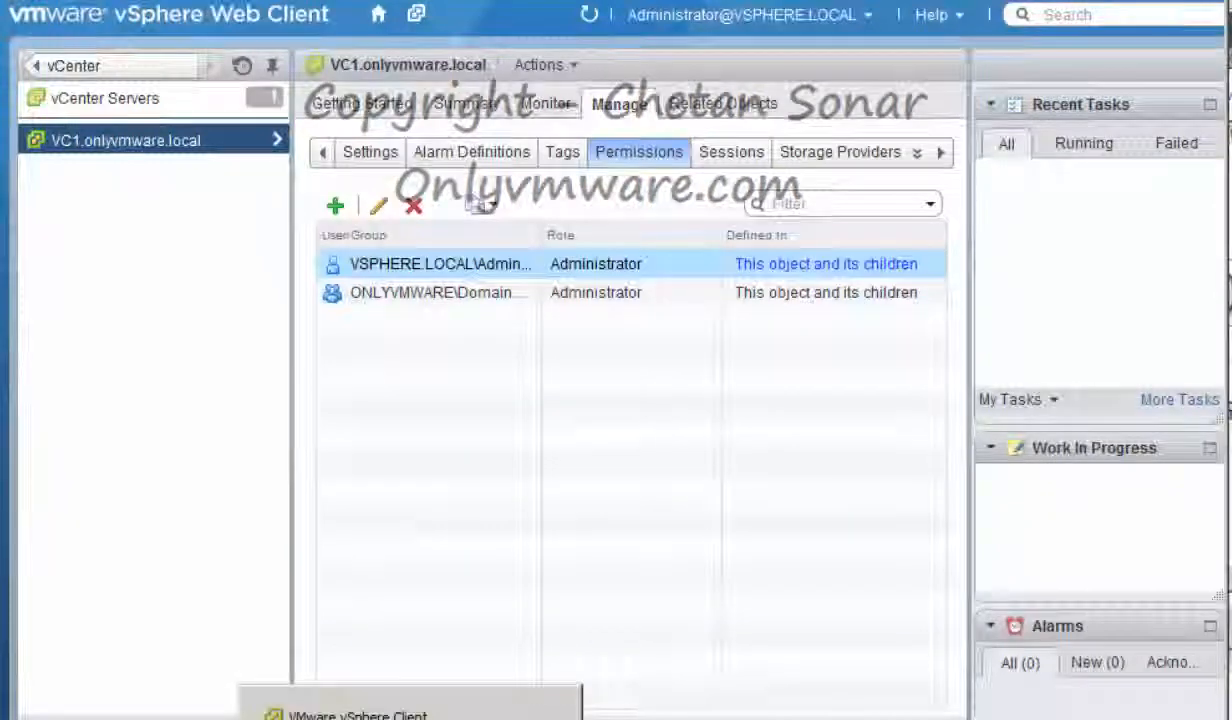
click(437, 662)
click(56, 40)
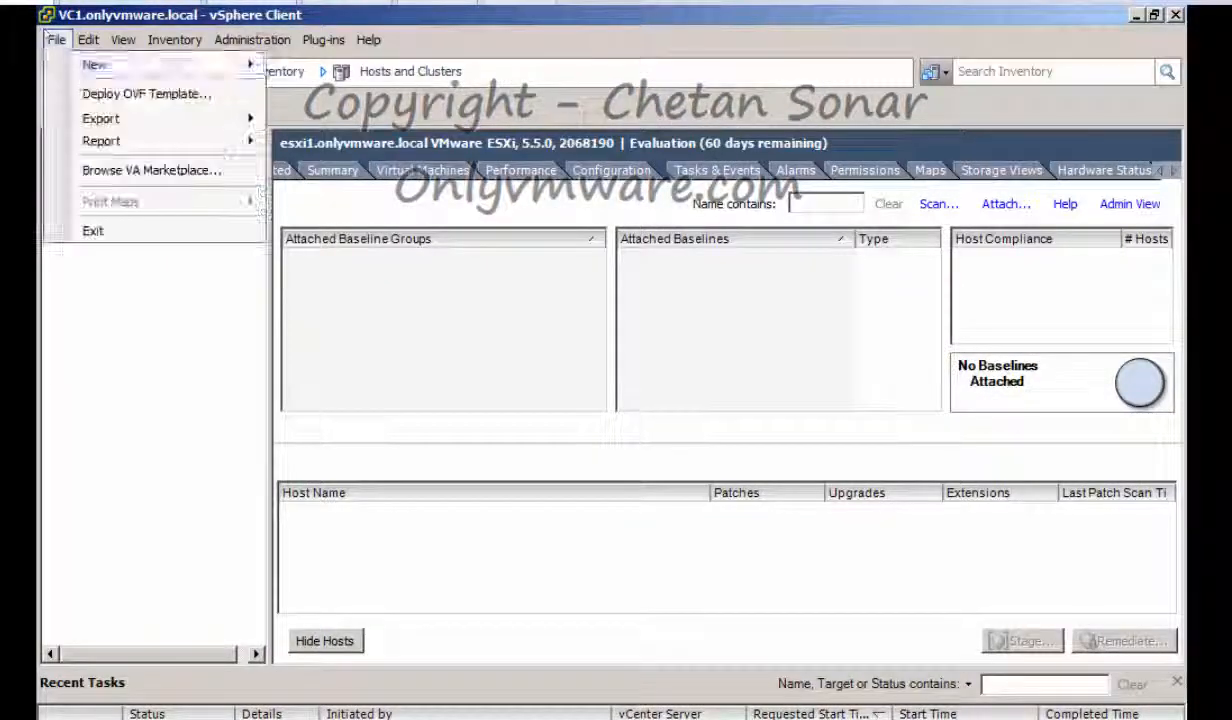
click(93, 230)
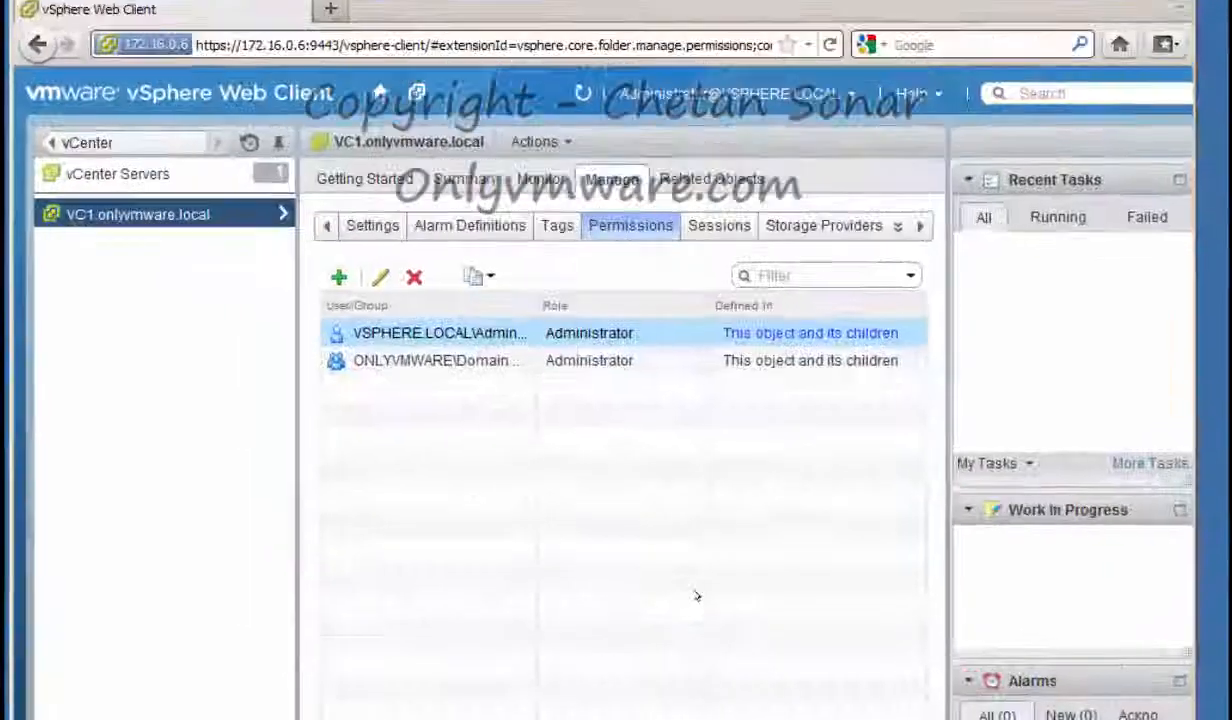
text(VC1.onlyvmware.local)
key(Tab)
text(vcadmin@onlyvmware.local)
key(Tab)
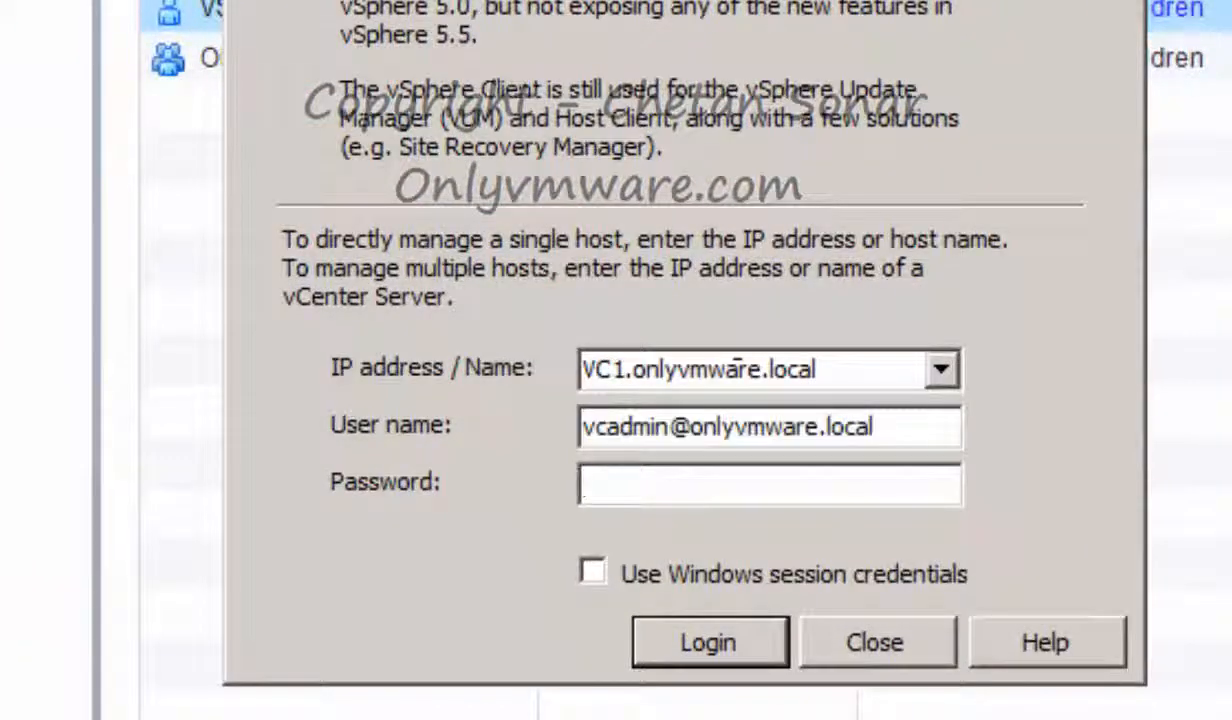
text(**************)
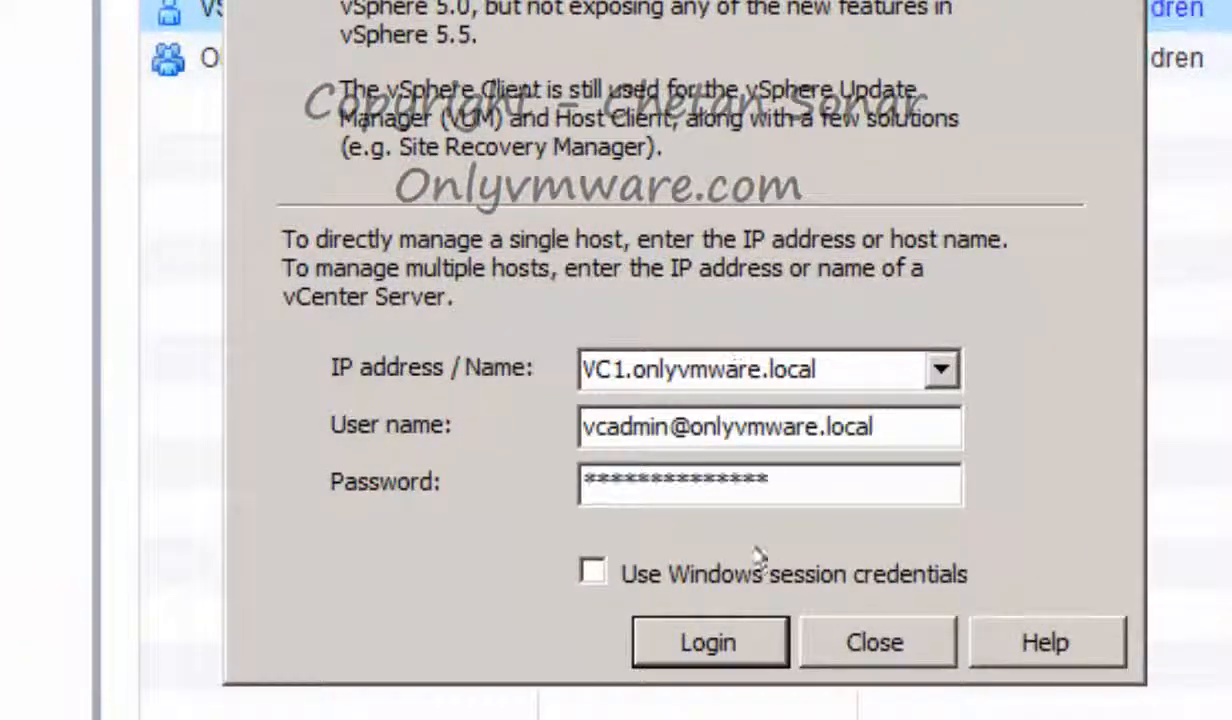
click(712, 641)
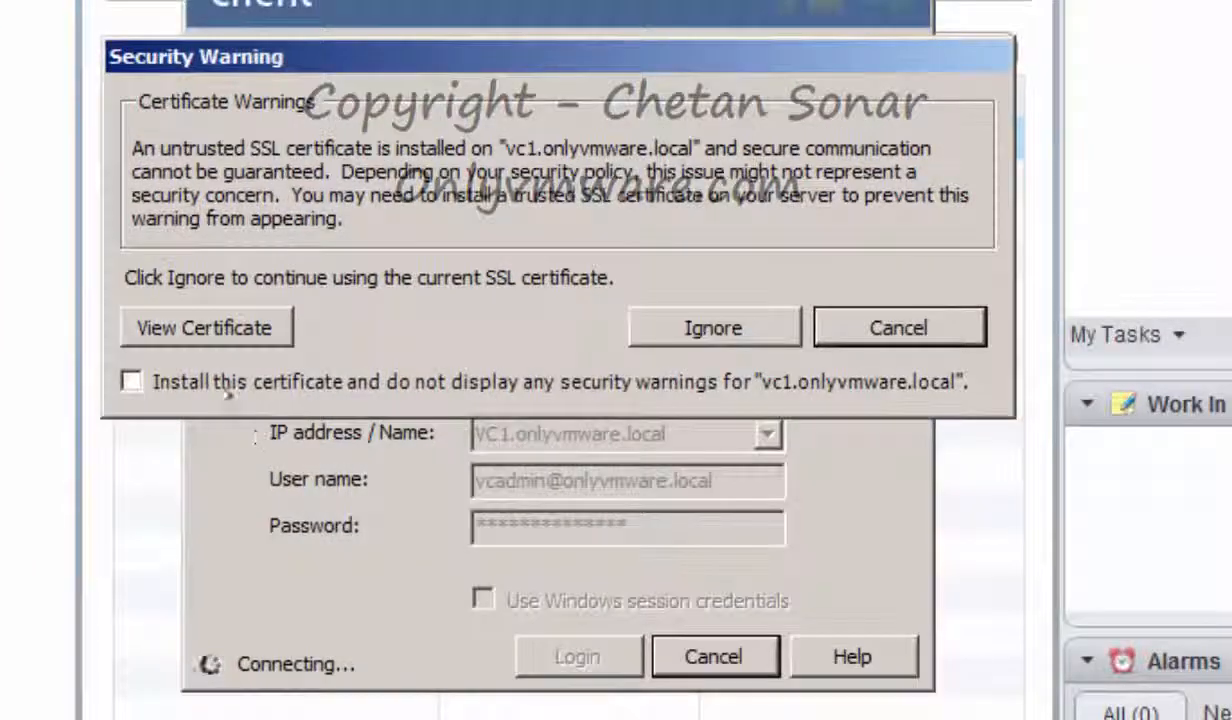
Trust and install the server certificate, then dismiss the evaluation licence notice
click(220, 381)
click(640, 318)
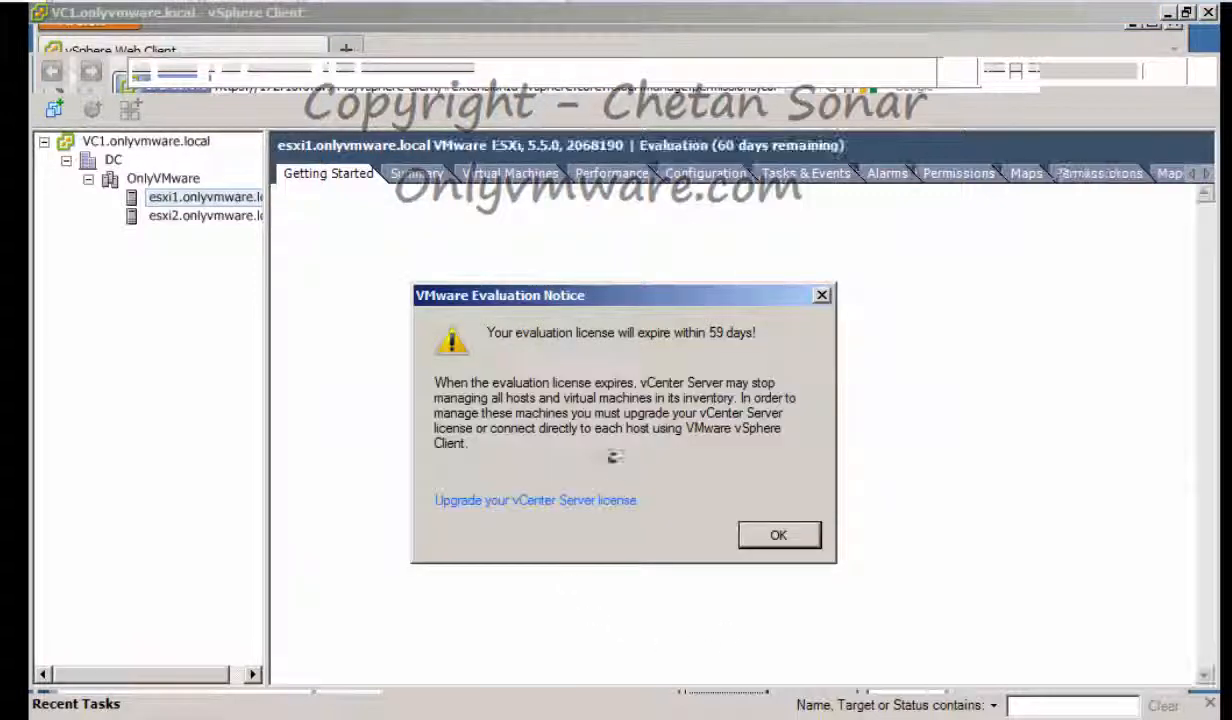
click(768, 534)
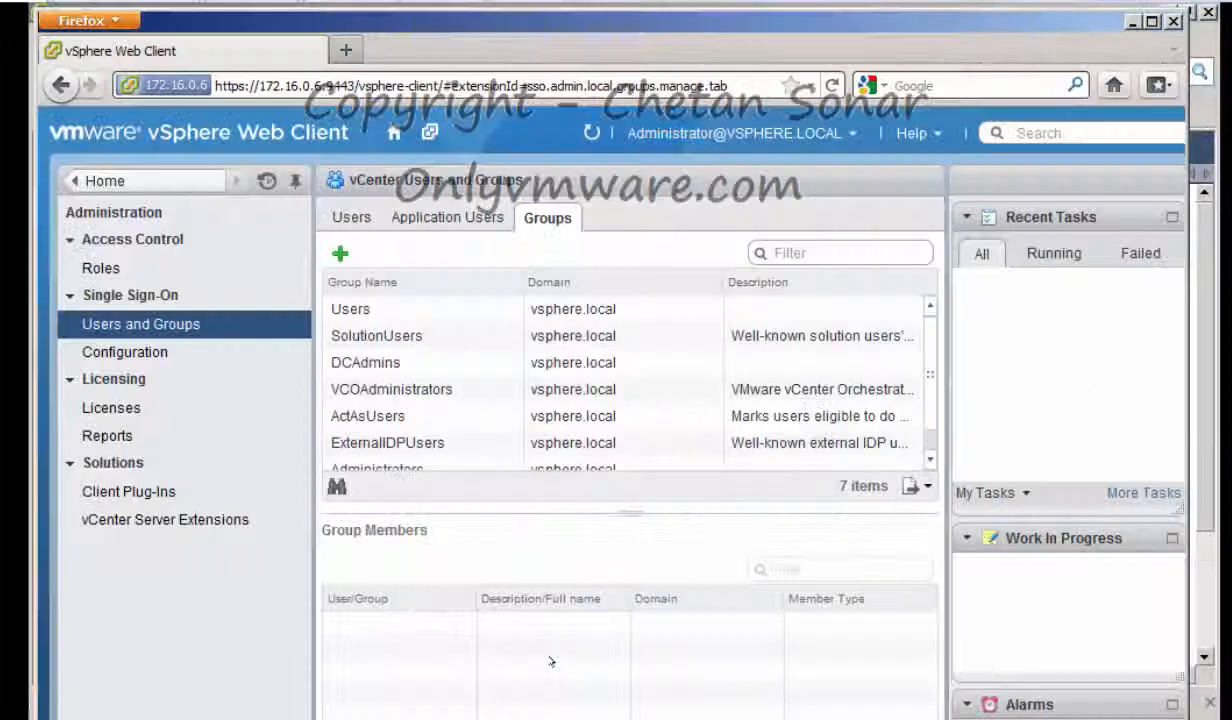